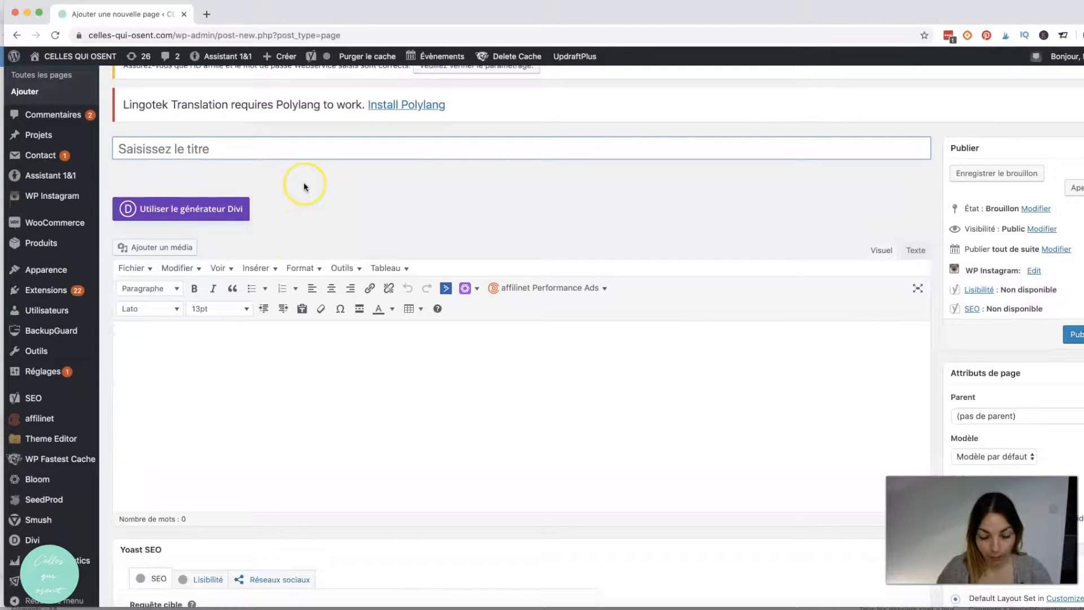
# - Title the new page "Clique ici" and let its permalink be generated
pyautogui.write('Clique ici')
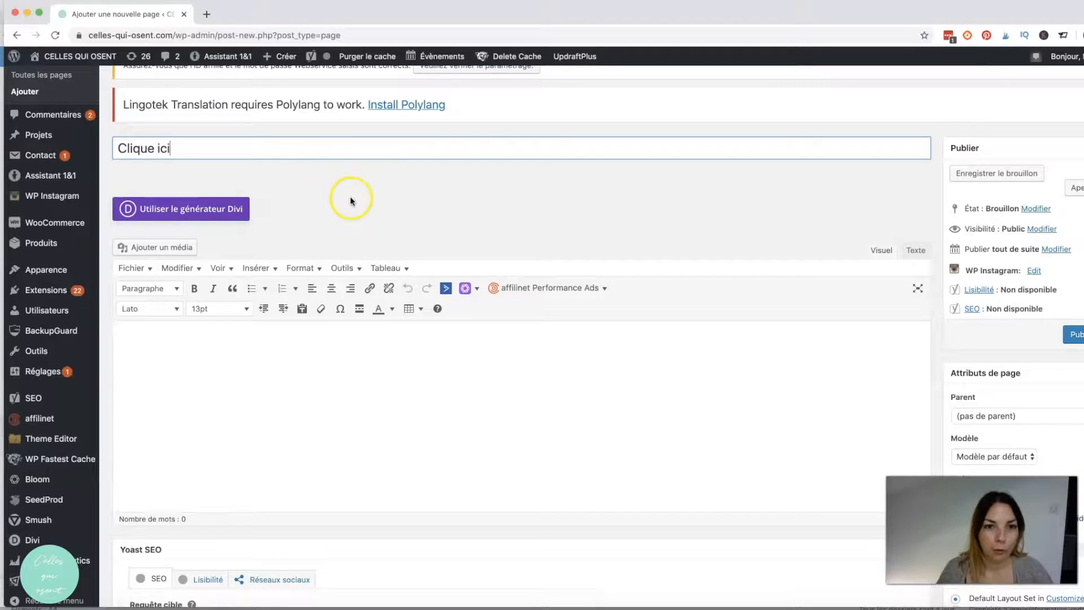
pyautogui.click(464, 384)
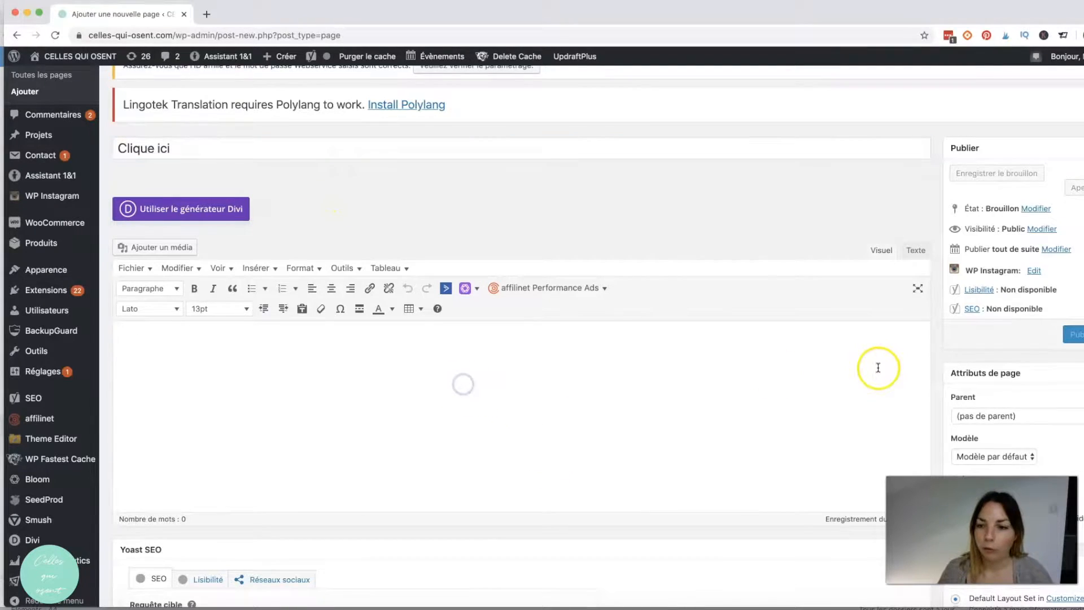
pyautogui.scroll(-1, 876, 368)
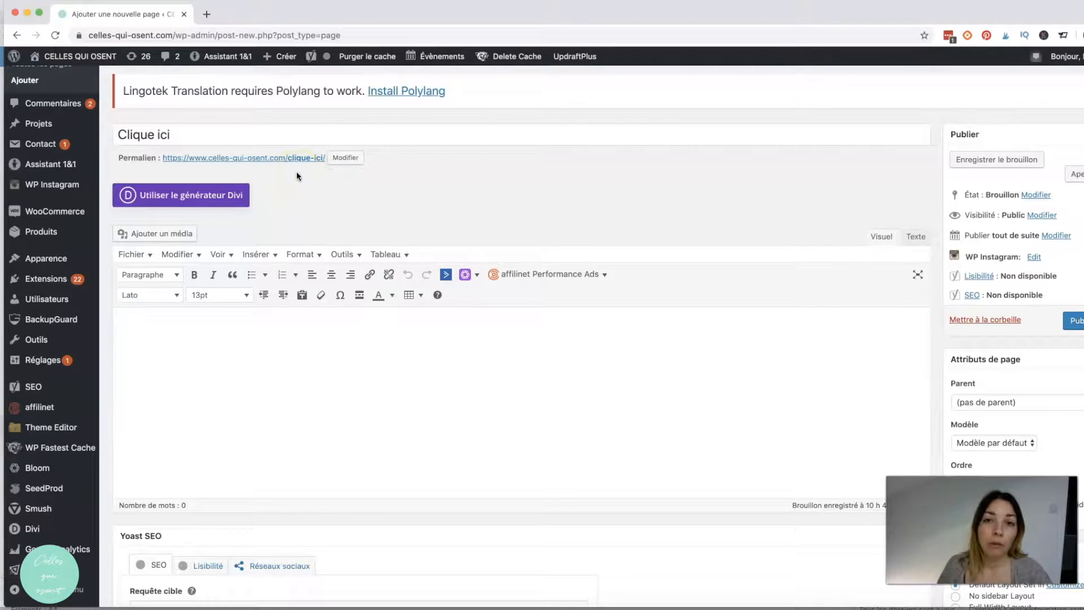
# - Keep the default page template and set this page's layout to No sidebar Layout
pyautogui.scroll(-3, 511, 296)
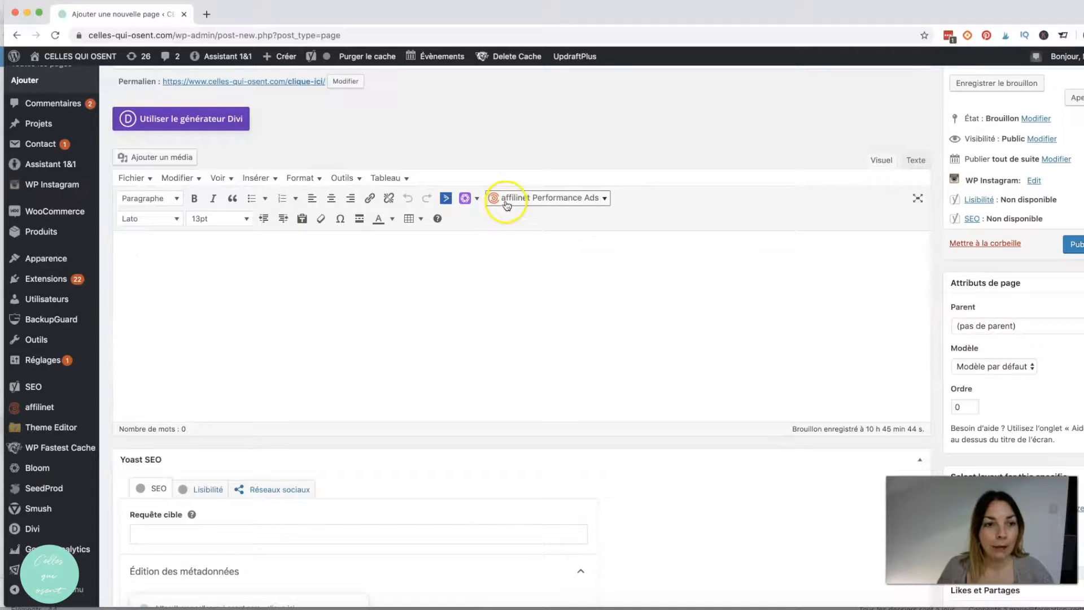
pyautogui.scroll(-3, 1008, 223)
pyautogui.scroll(-2, 1046, 236)
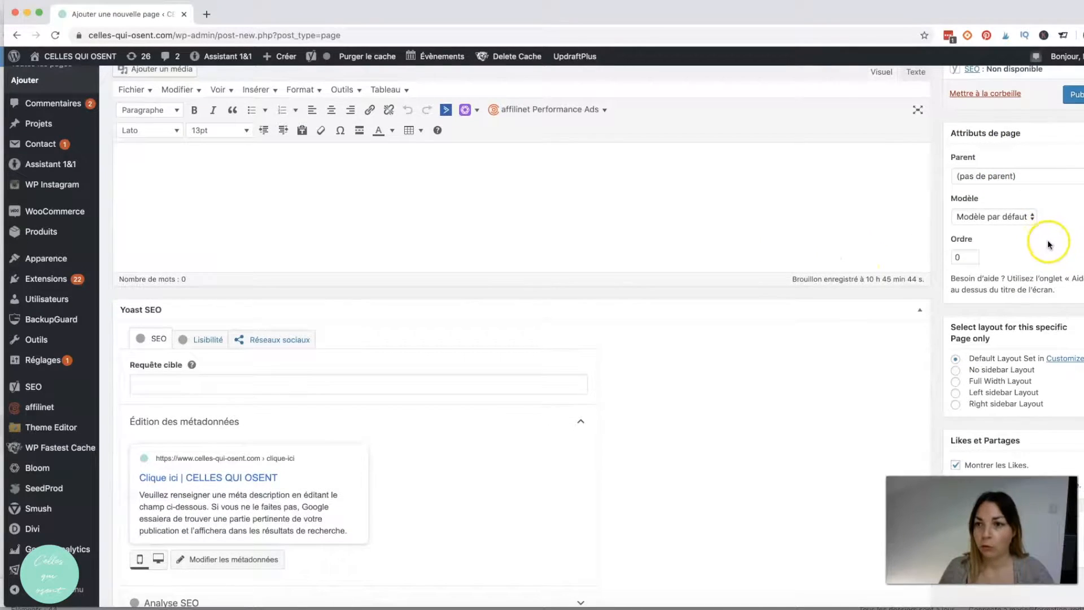
pyautogui.click(1021, 217)
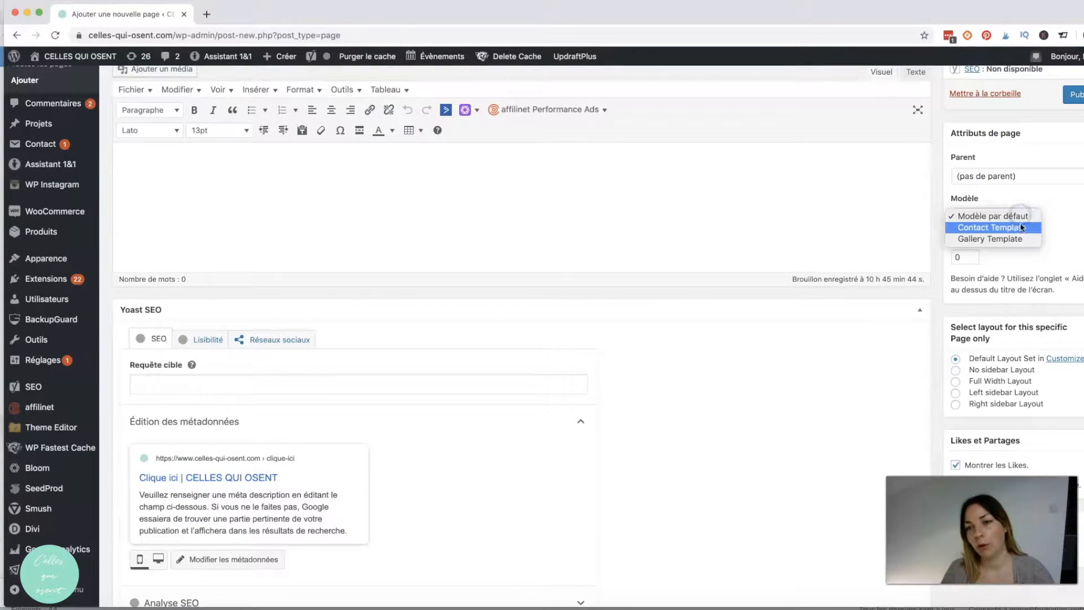
pyautogui.scroll(-3, 1009, 269)
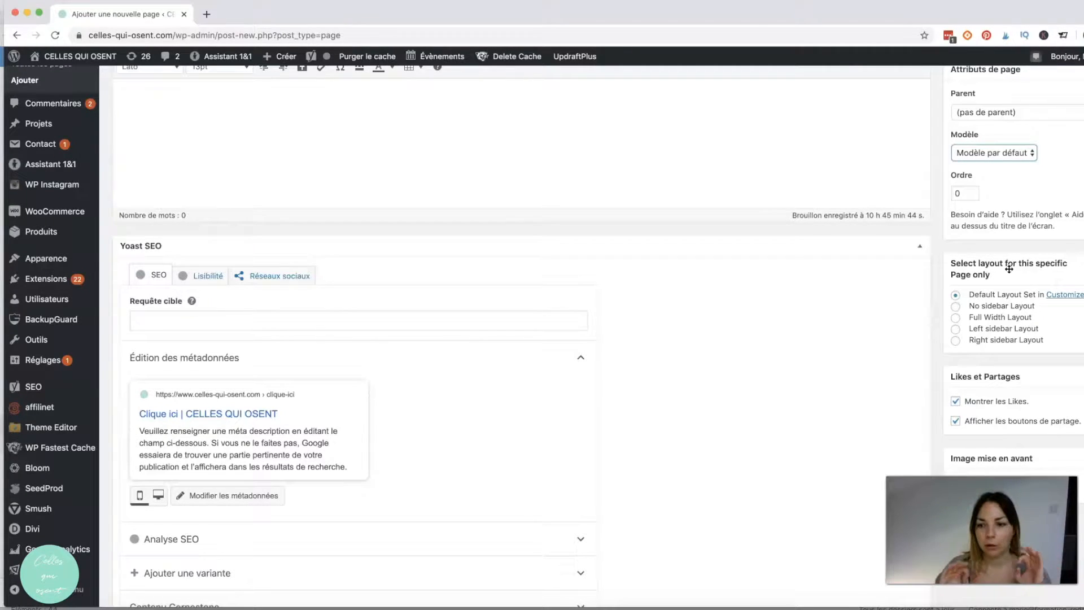
pyautogui.click(955, 307)
# - Disable both the likes and the sharing buttons for the page
pyautogui.scroll(-3, 956, 308)
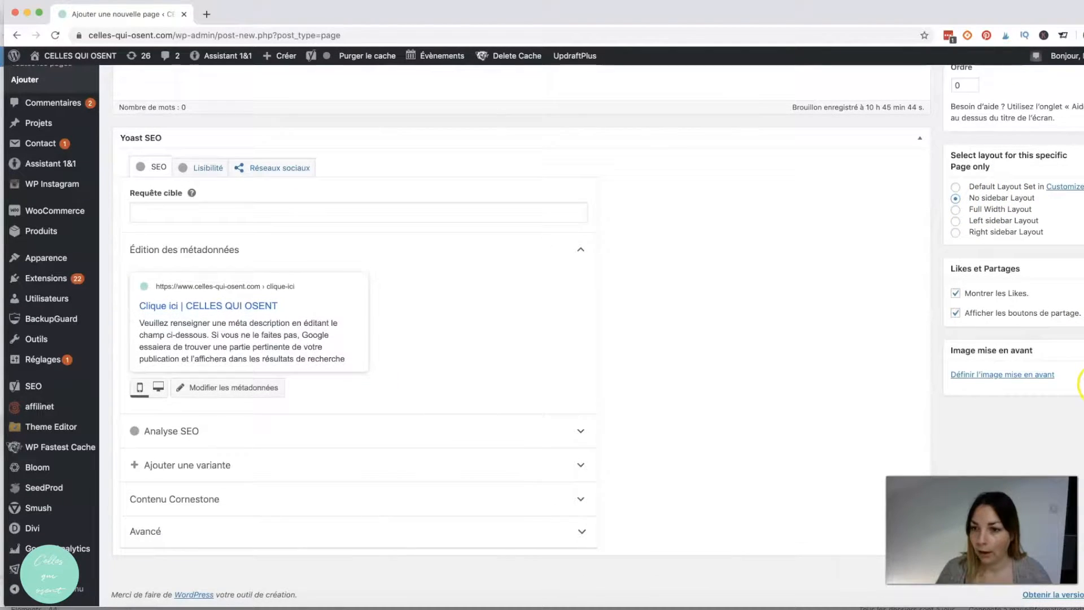
pyautogui.click(955, 294)
pyautogui.click(955, 313)
pyautogui.scroll(3, 1003, 361)
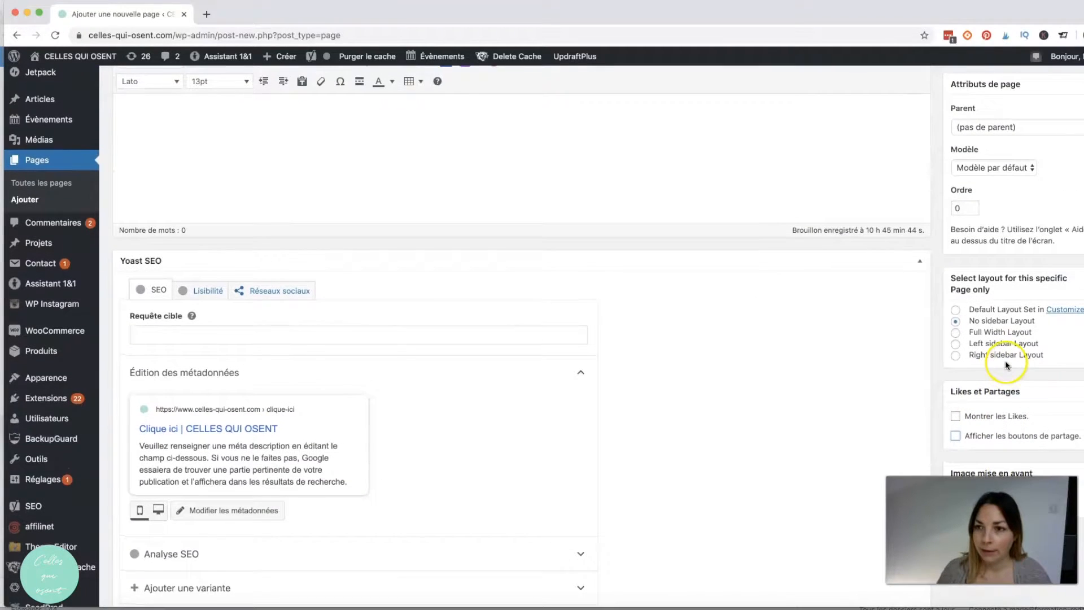
# - Save the "Clique ici" page as a draft
pyautogui.scroll(2, 824, 290)
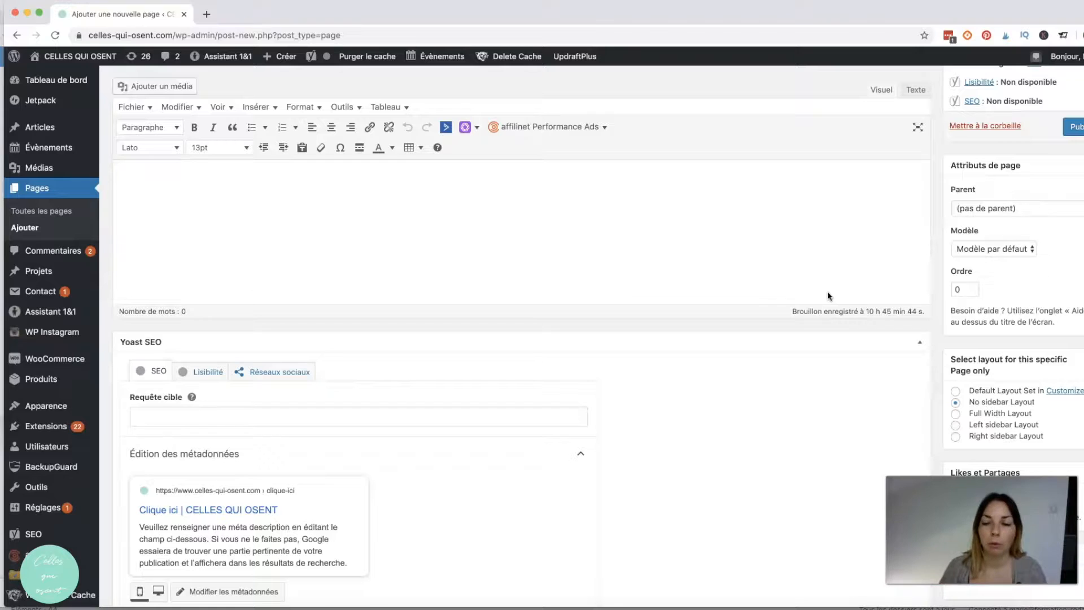
pyautogui.scroll(-1, 731, 323)
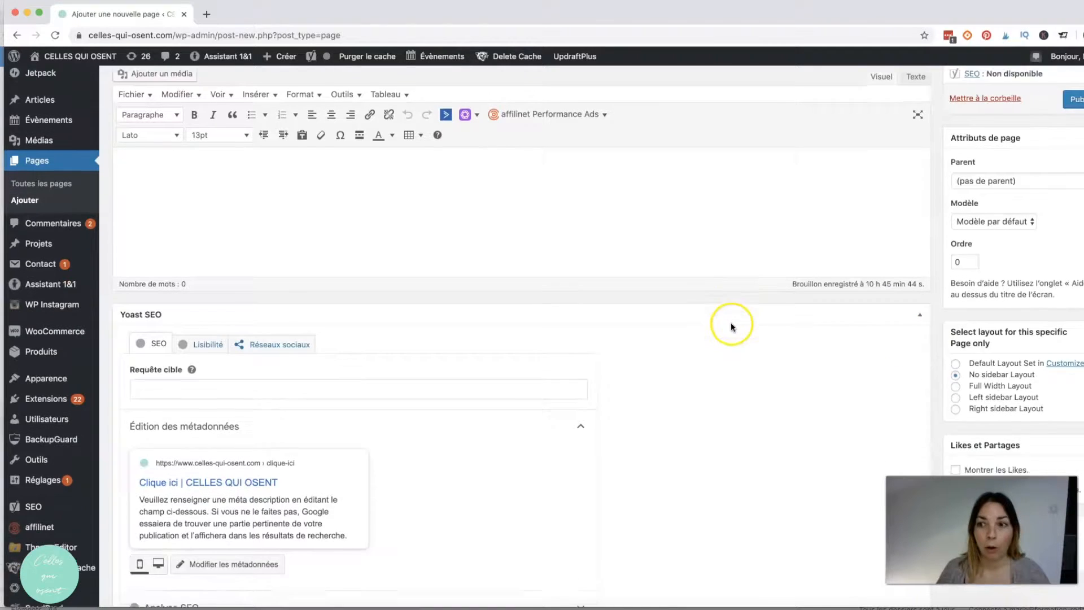
pyautogui.scroll(9, 731, 323)
pyautogui.click(997, 257)
pyautogui.scroll(-6, 936, 362)
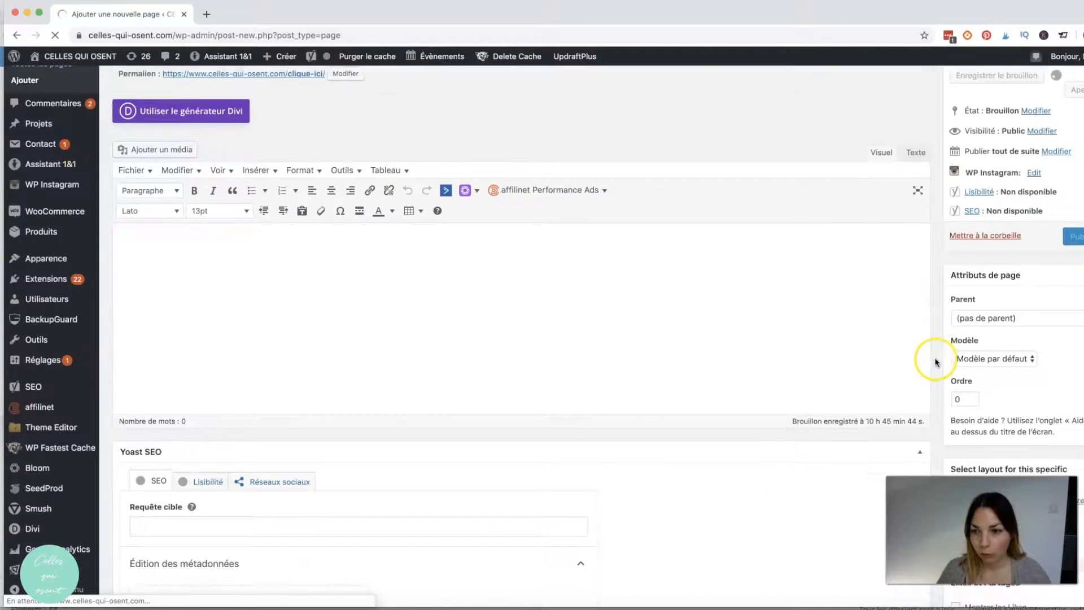
pyautogui.scroll(-5, 935, 362)
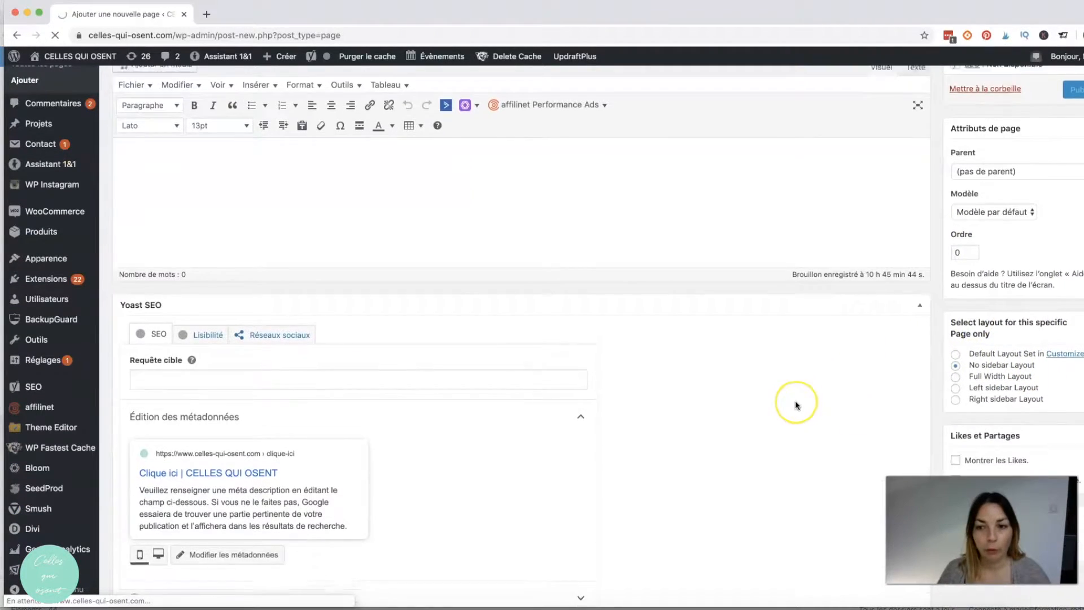
pyautogui.scroll(-2, 797, 404)
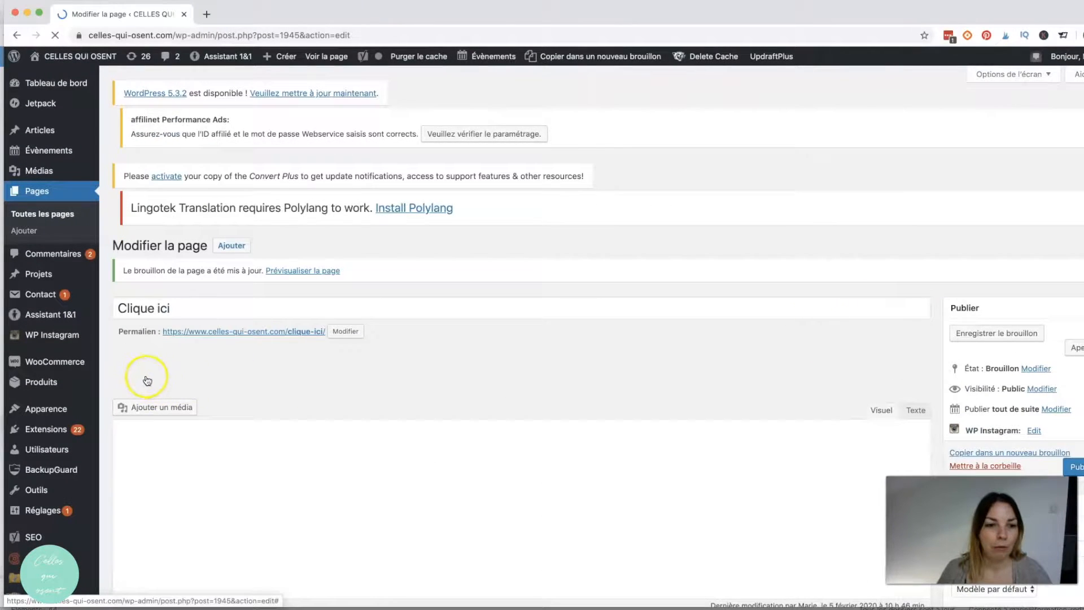
# - Activate the Divi builder for the page and open it for building on the front end
pyautogui.scroll(-2, 565, 367)
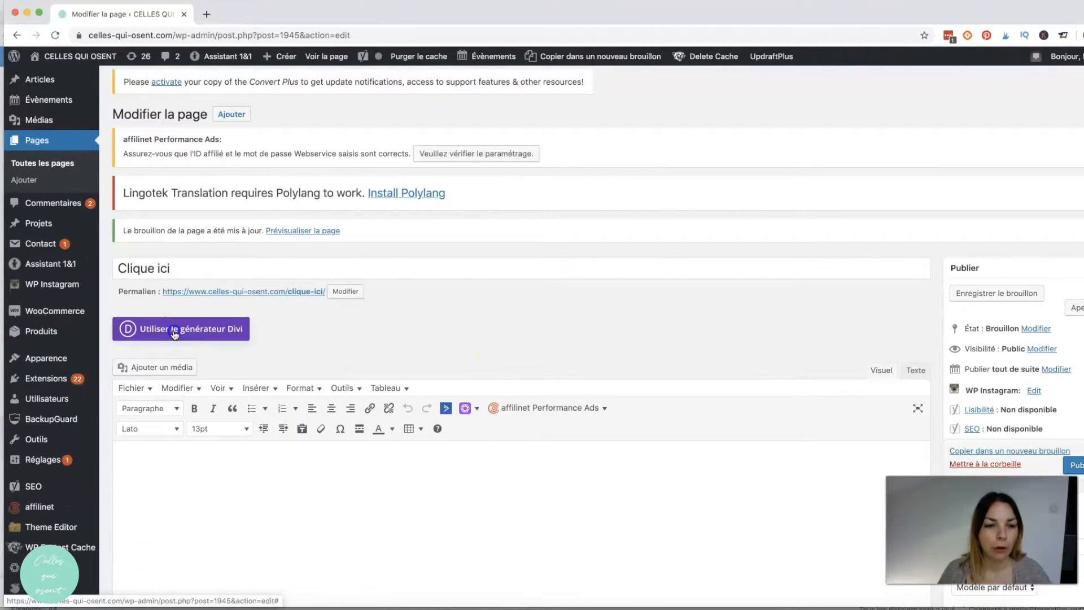
pyautogui.click(174, 331)
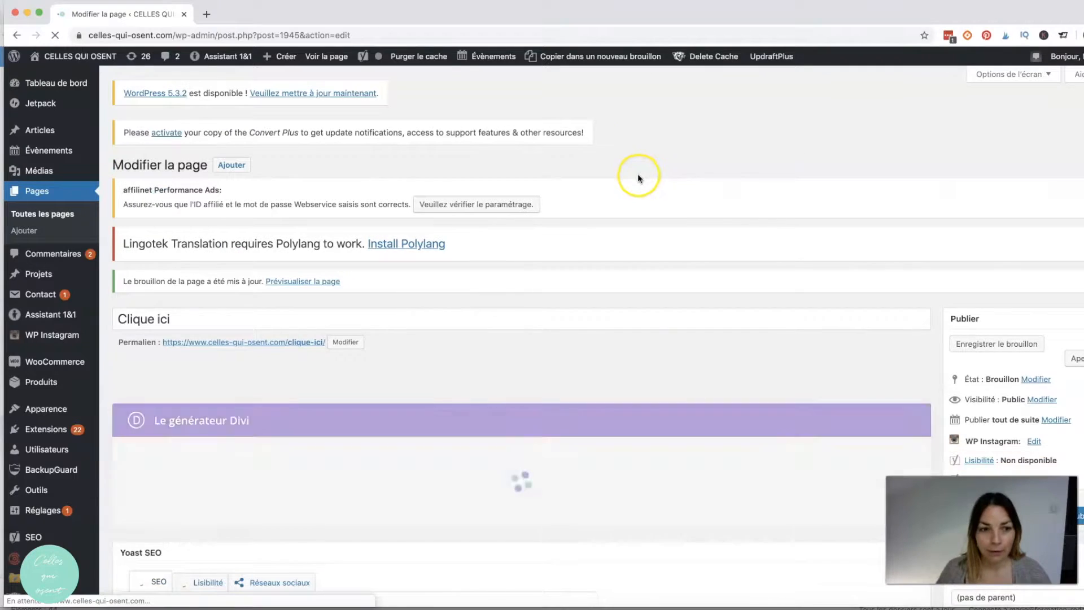
pyautogui.scroll(-1, 666, 279)
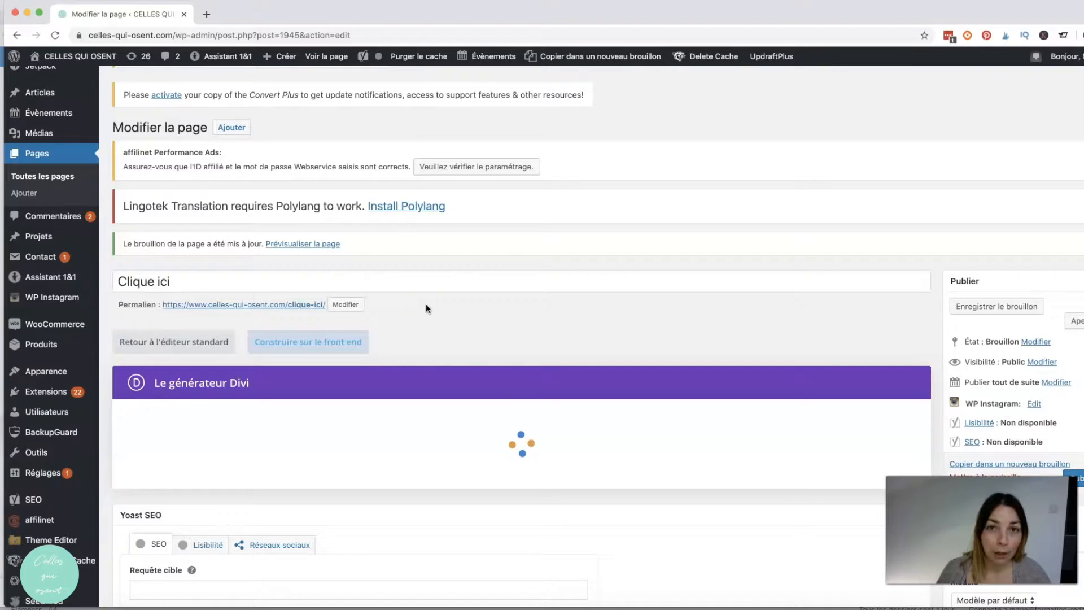
pyautogui.click(489, 312)
pyautogui.scroll(-1, 488, 312)
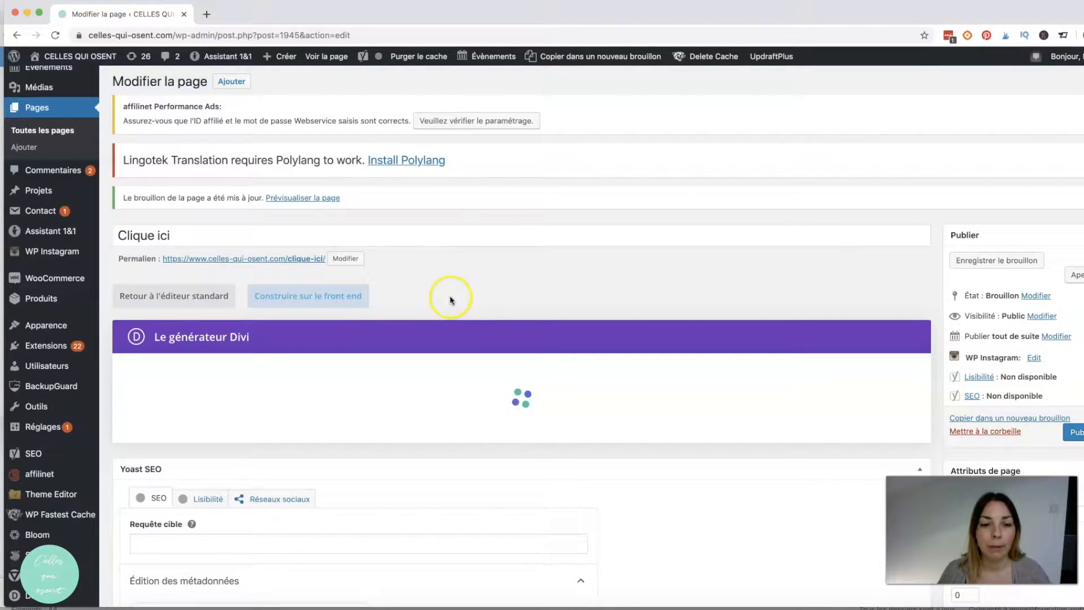
pyautogui.click(294, 295)
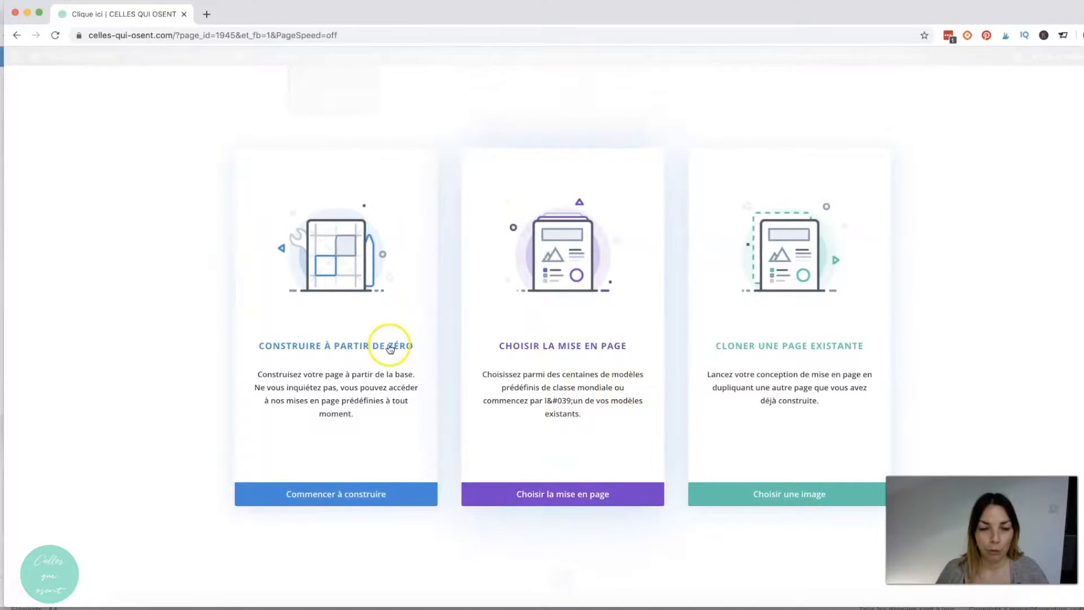
# - Search the predefined layouts for "landing page" and apply the Makeup Artist Landing Page layout to the page
pyautogui.click(537, 281)
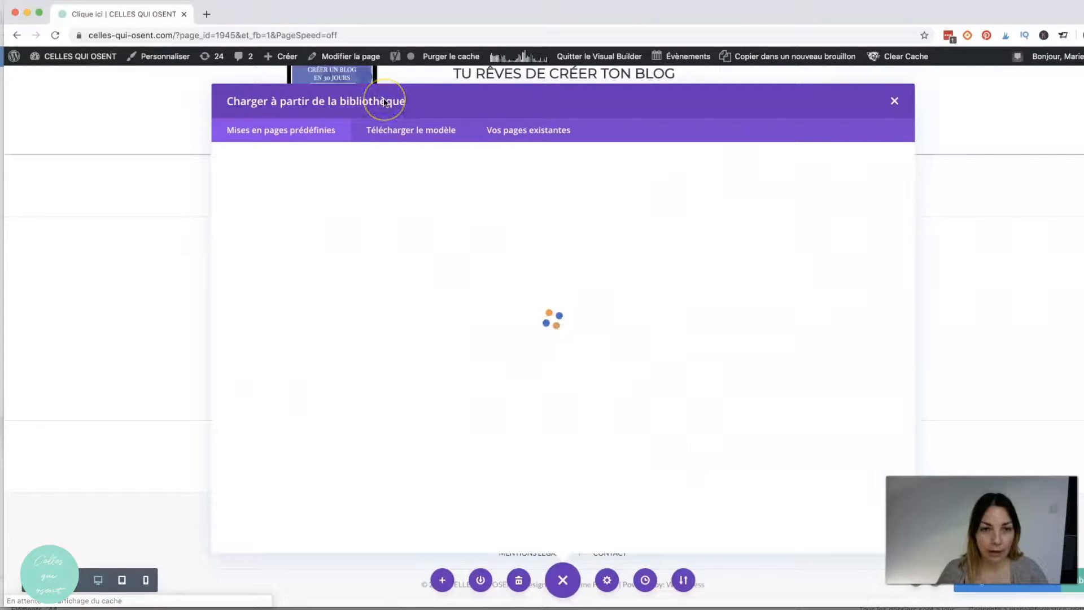
pyautogui.click(294, 214)
pyautogui.write('l')
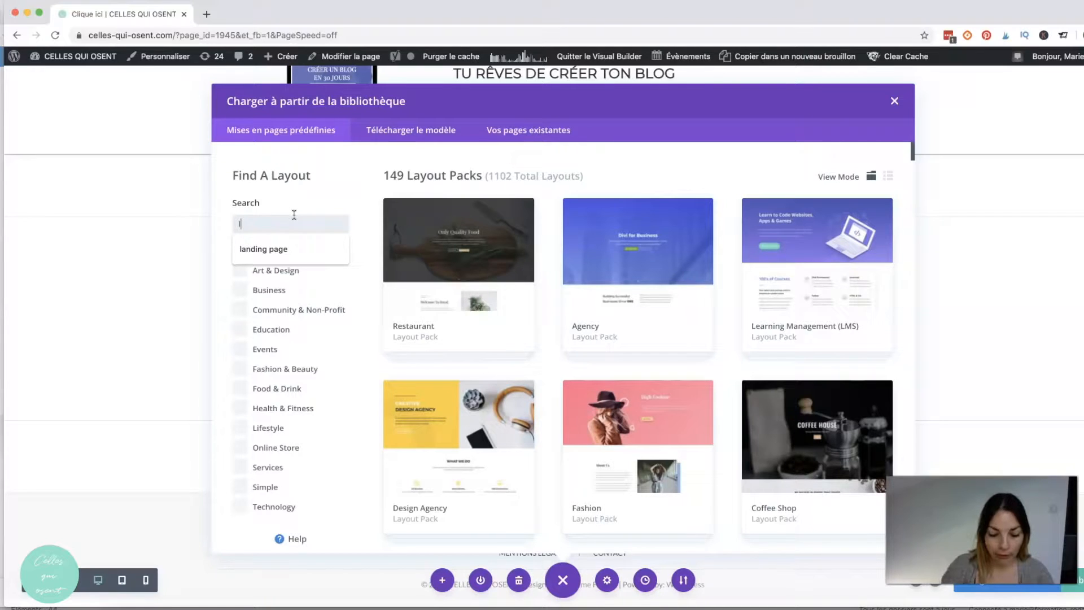
pyautogui.click(264, 249)
pyautogui.click(823, 194)
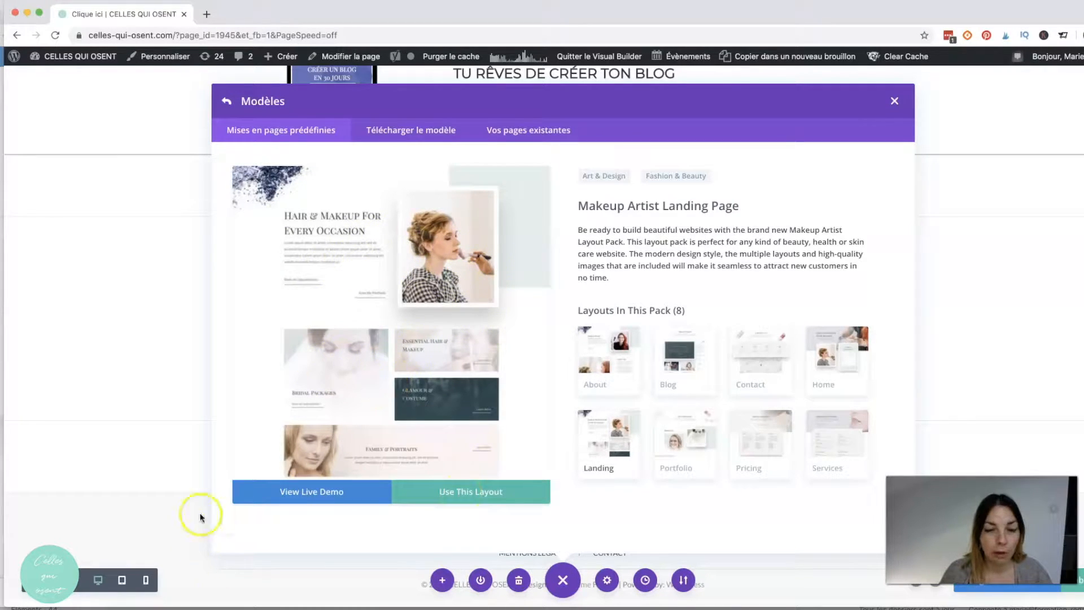
pyautogui.click(453, 492)
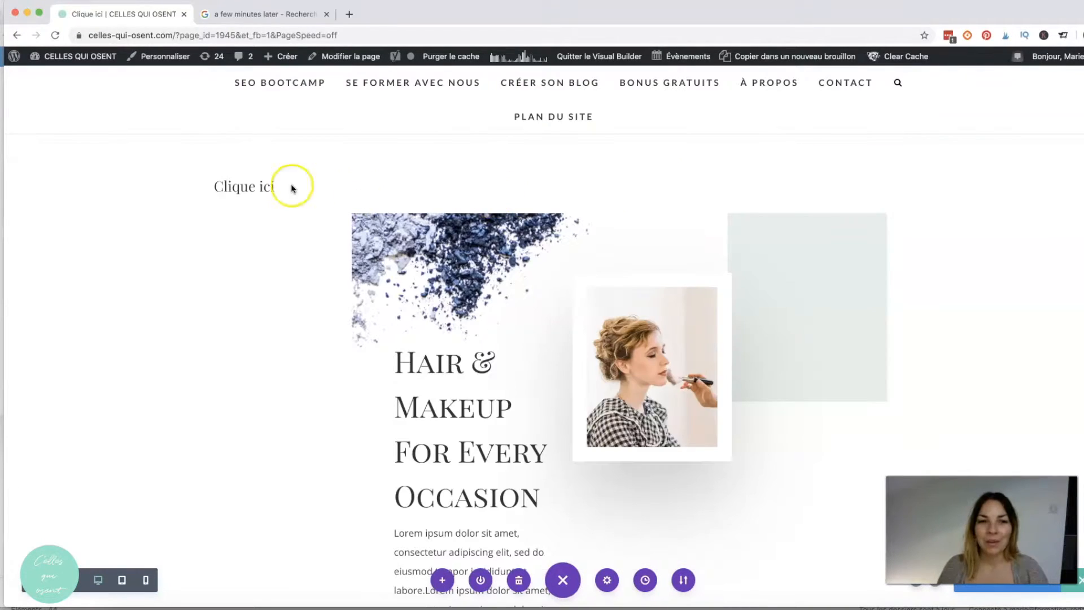
# - Examine the sections of the imported landing page layout, from the hero block to the Family & Portraits block
pyautogui.scroll(-3, 696, 294)
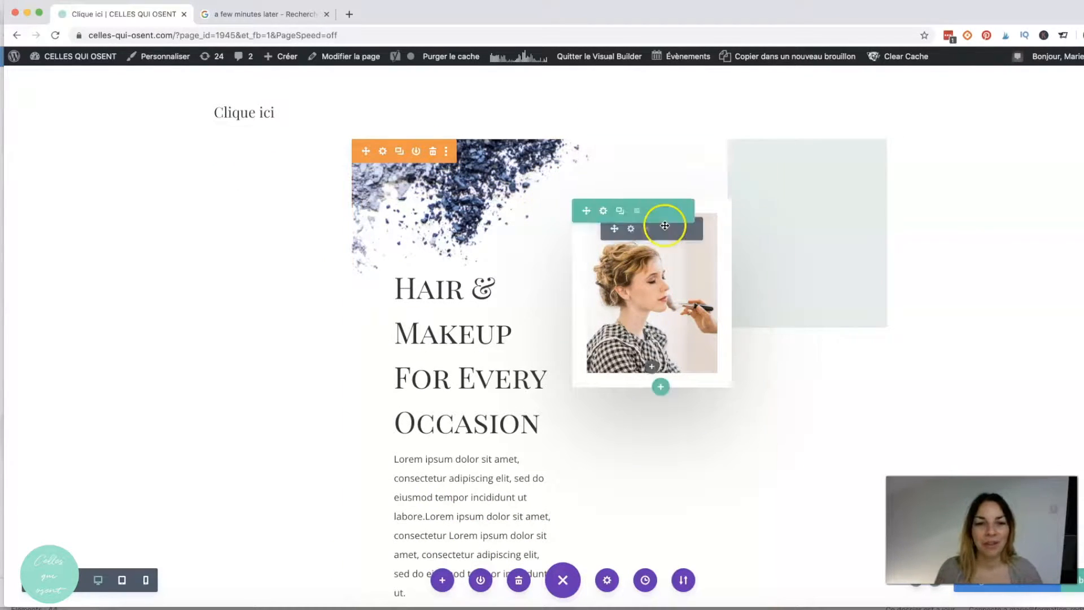
pyautogui.scroll(-10, 458, 350)
pyautogui.scroll(-2, 444, 315)
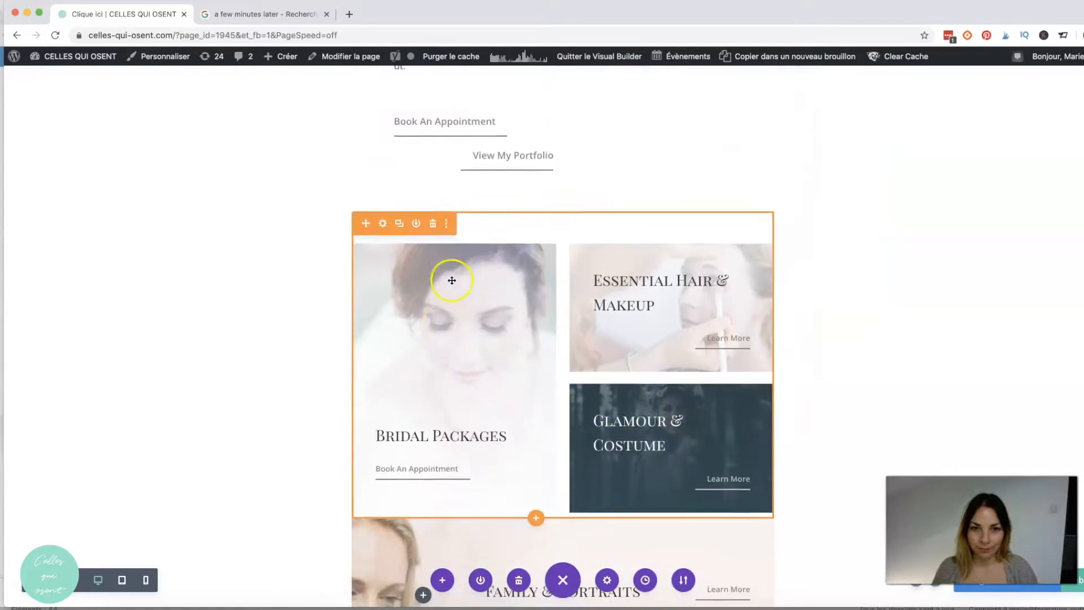
pyautogui.scroll(10, 463, 239)
pyautogui.scroll(2, 465, 239)
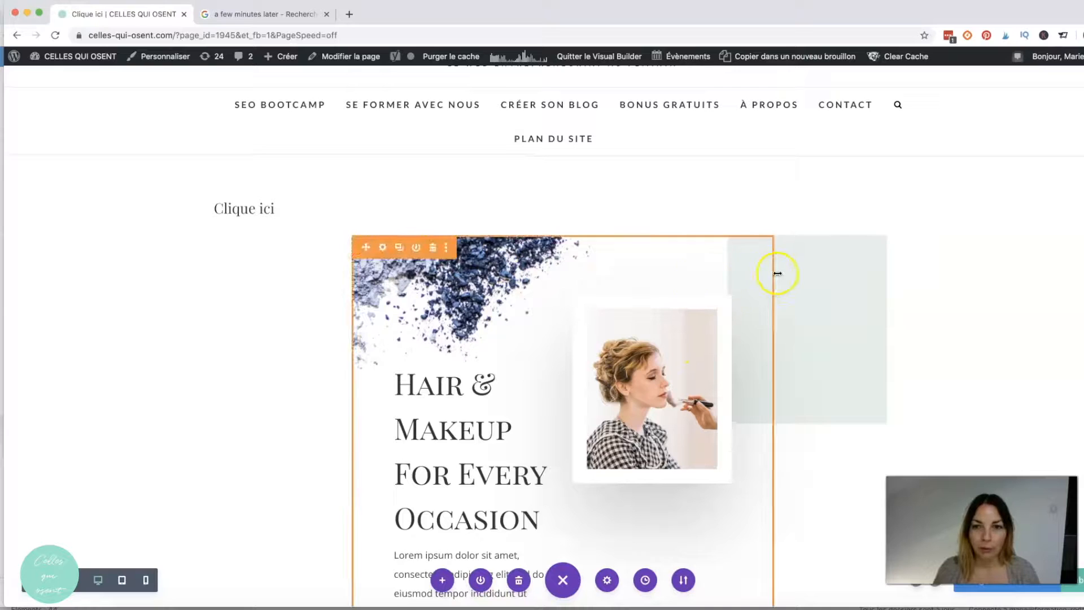
pyautogui.scroll(-5, 537, 280)
pyautogui.scroll(-11, 553, 271)
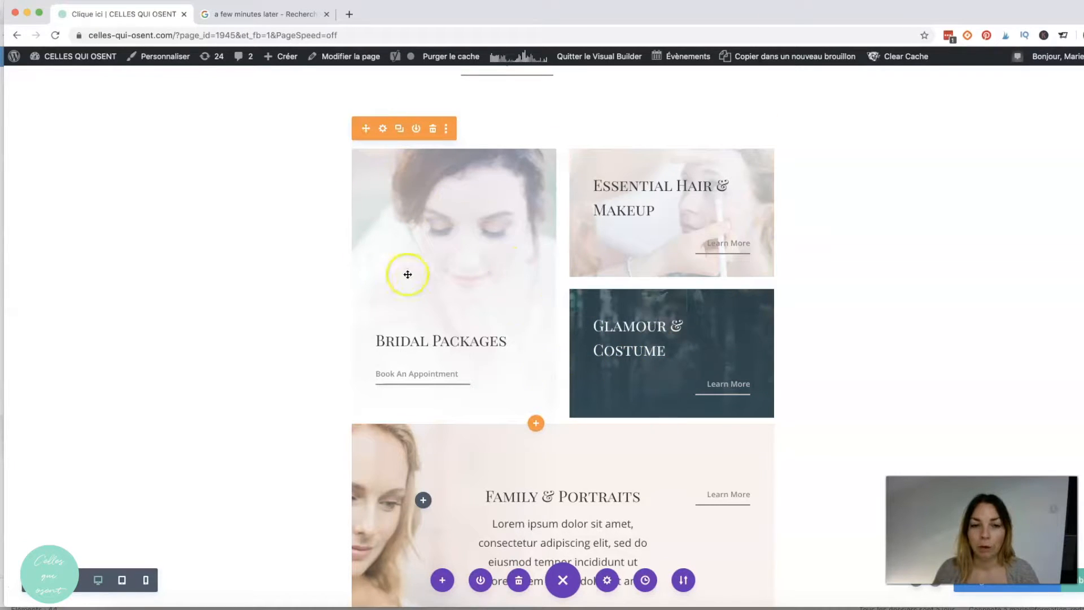
pyautogui.scroll(-1, 855, 265)
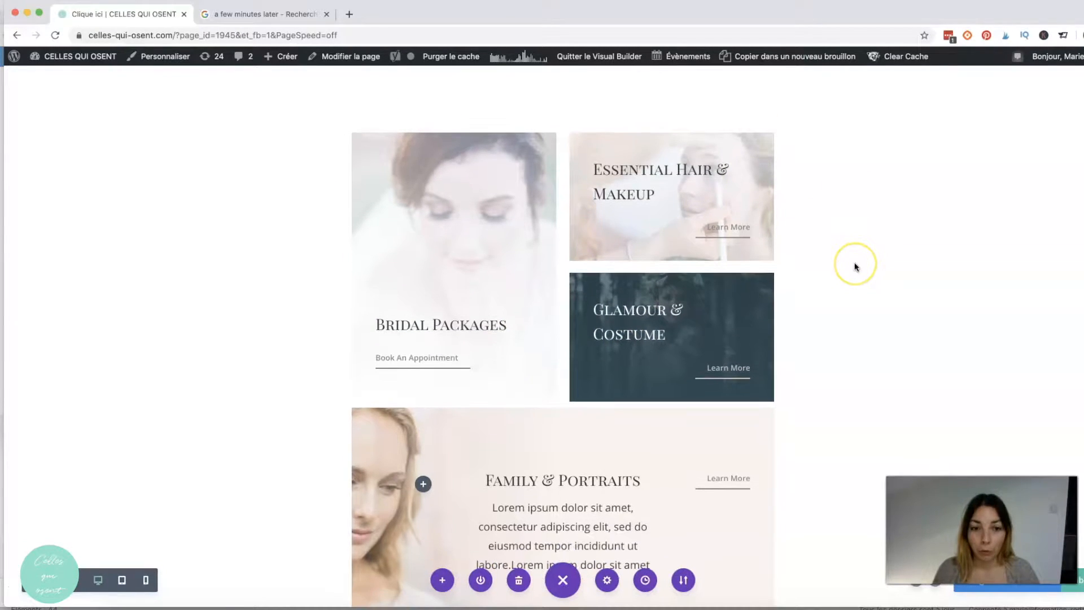
pyautogui.scroll(-2, 855, 264)
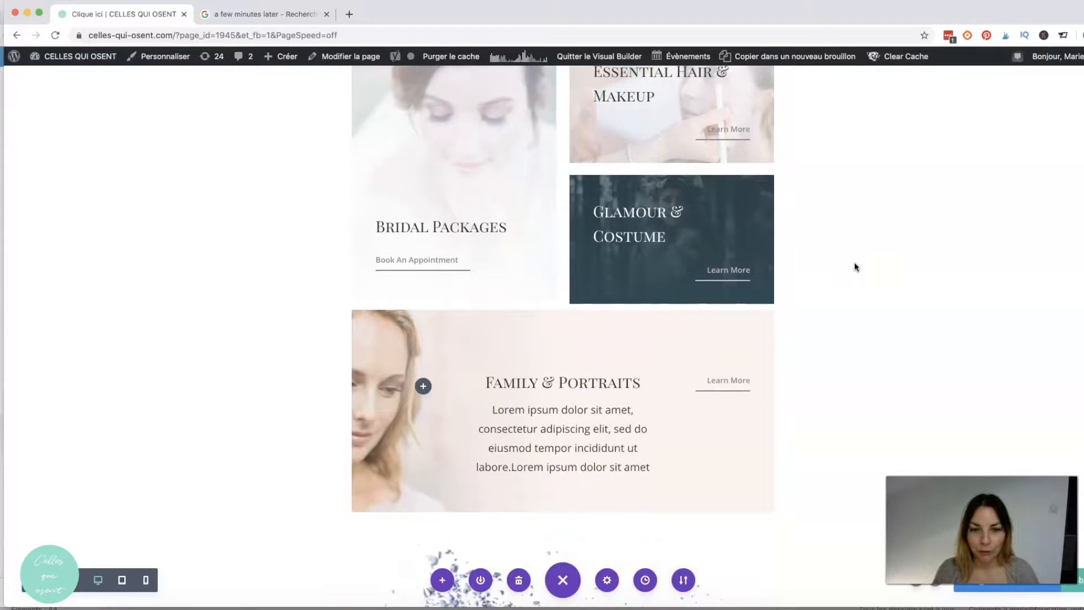
# - Replace the background image of the "Essential Hair & Makeup" row with the Inbound Marketing France 2020 picture from the media library
pyautogui.scroll(4, 855, 266)
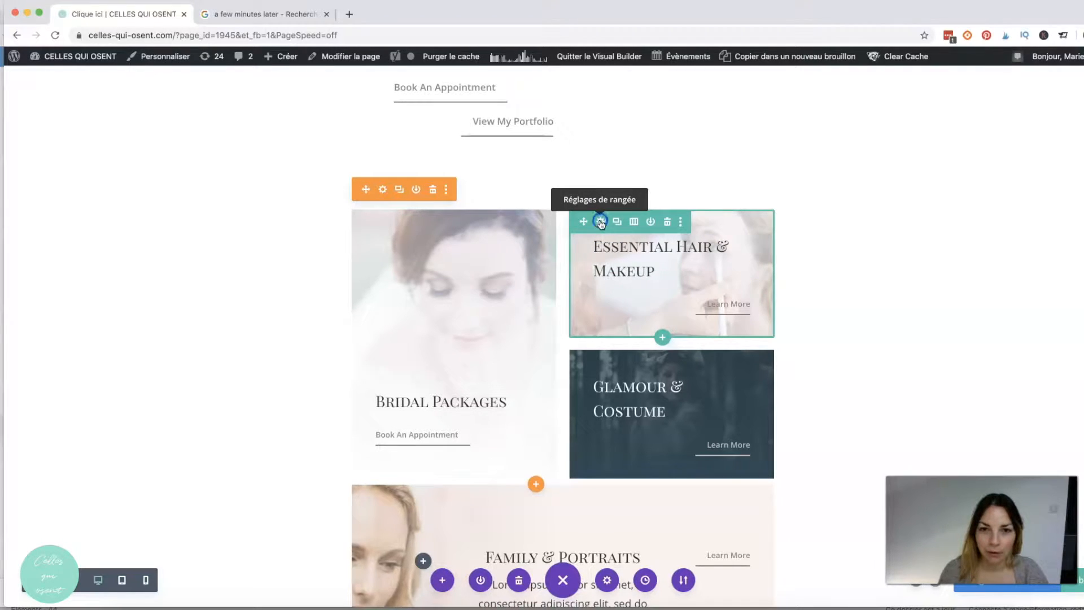
pyautogui.click(601, 223)
pyautogui.scroll(-2, 474, 348)
pyautogui.click(461, 318)
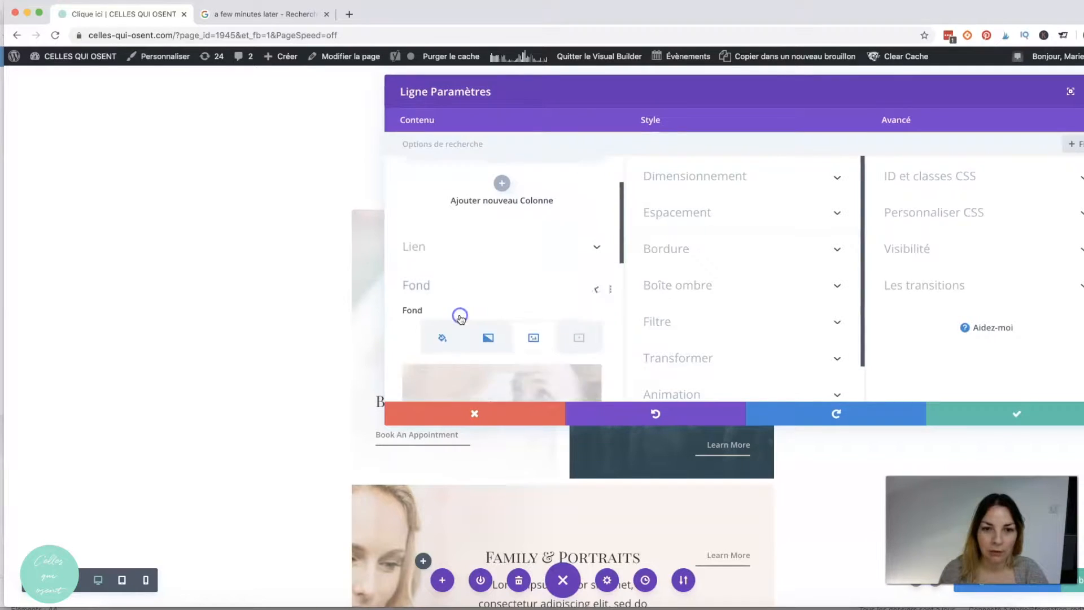
pyautogui.scroll(-3, 508, 317)
pyautogui.click(481, 254)
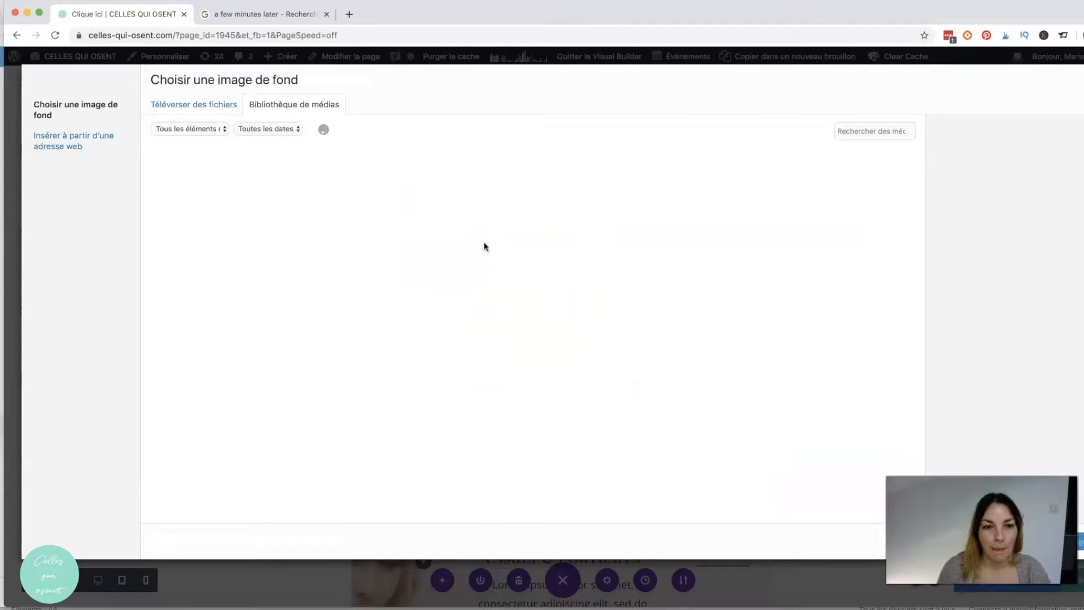
pyautogui.moveTo(915, 146); pyautogui.dragTo(911, 145)
pyautogui.moveTo(911, 145); pyautogui.dragTo(527, 245)
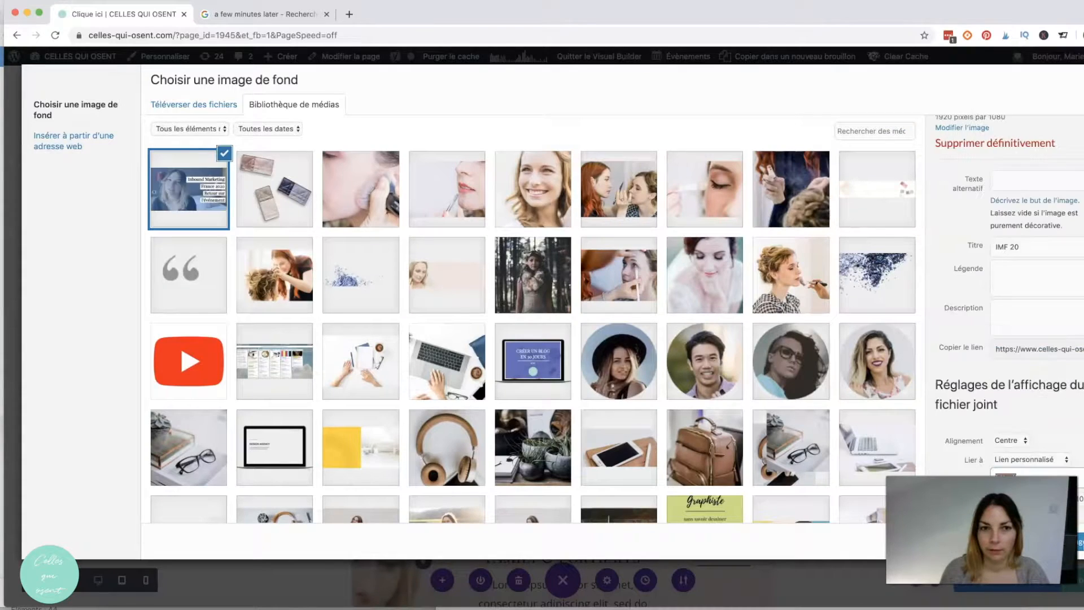
pyautogui.click(1081, 542)
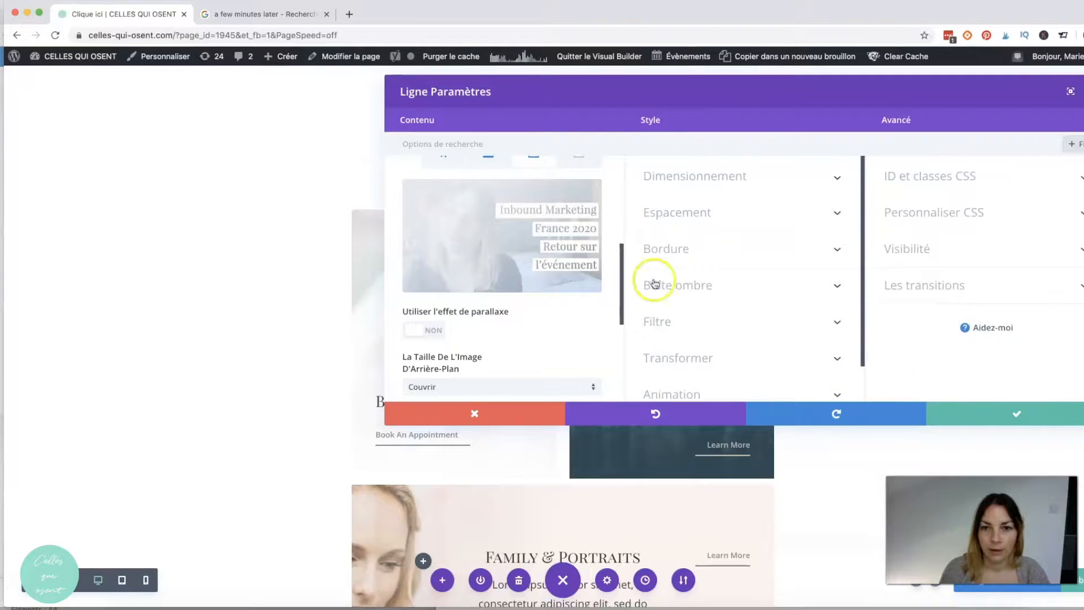
pyautogui.scroll(2, 556, 262)
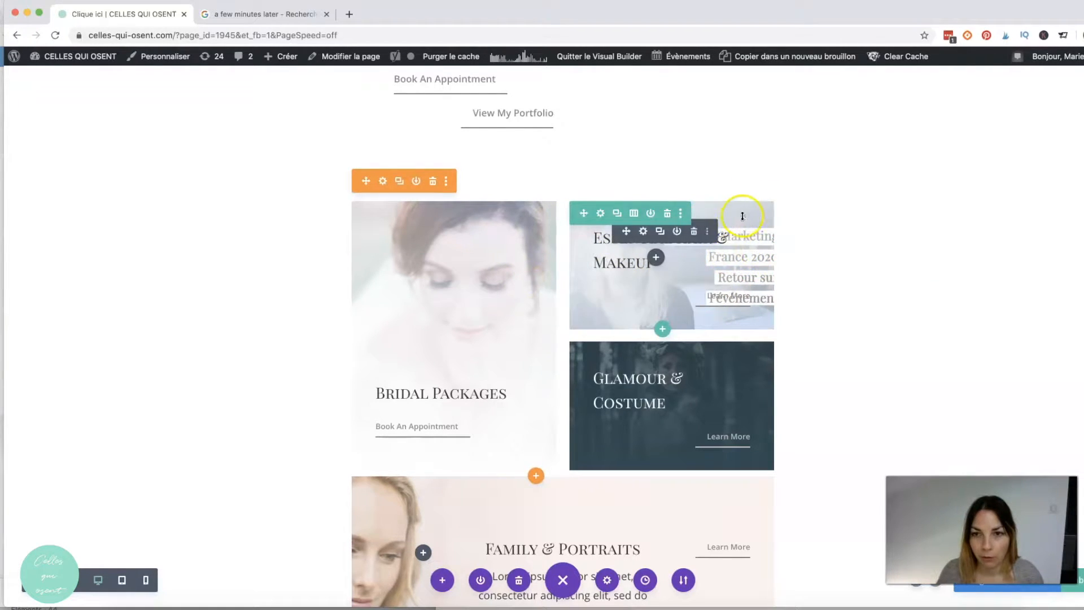
# - Remove the background gradient from the "Essential Hair & Makeup" row so the picture is no longer veiled
pyautogui.click(601, 213)
pyautogui.moveTo(690, 121); pyautogui.dragTo(1083, 92)
pyautogui.scroll(-2, 901, 297)
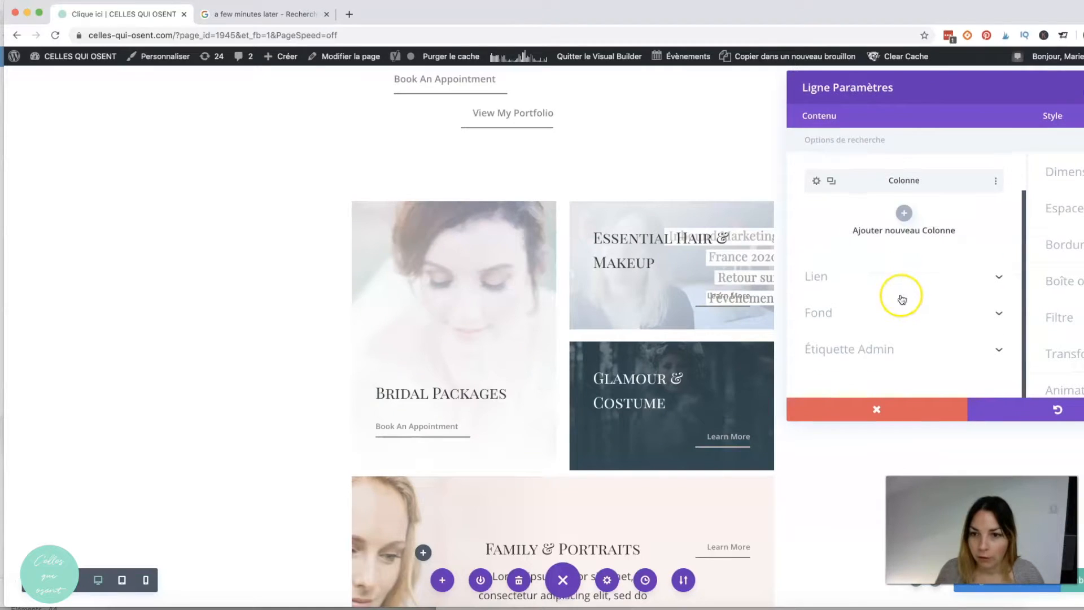
pyautogui.click(853, 305)
pyautogui.click(904, 254)
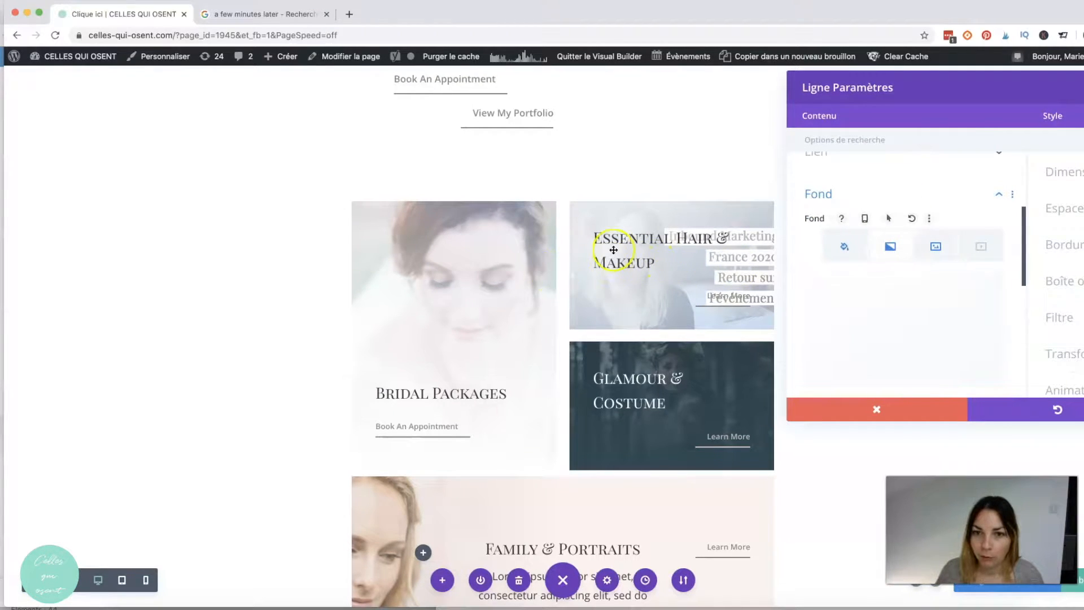
pyautogui.scroll(-2, 908, 297)
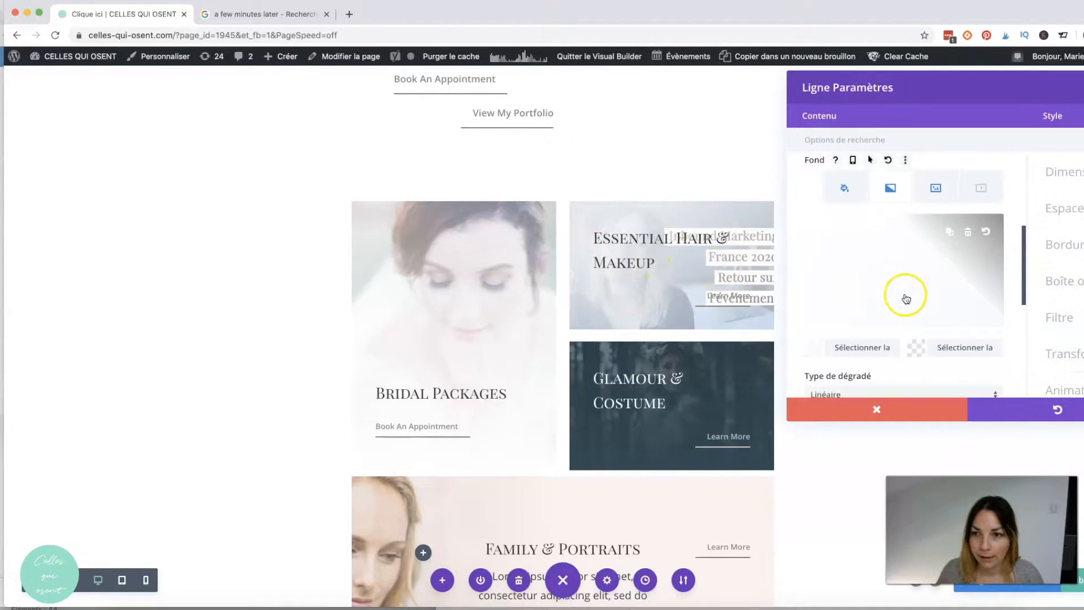
pyautogui.click(969, 234)
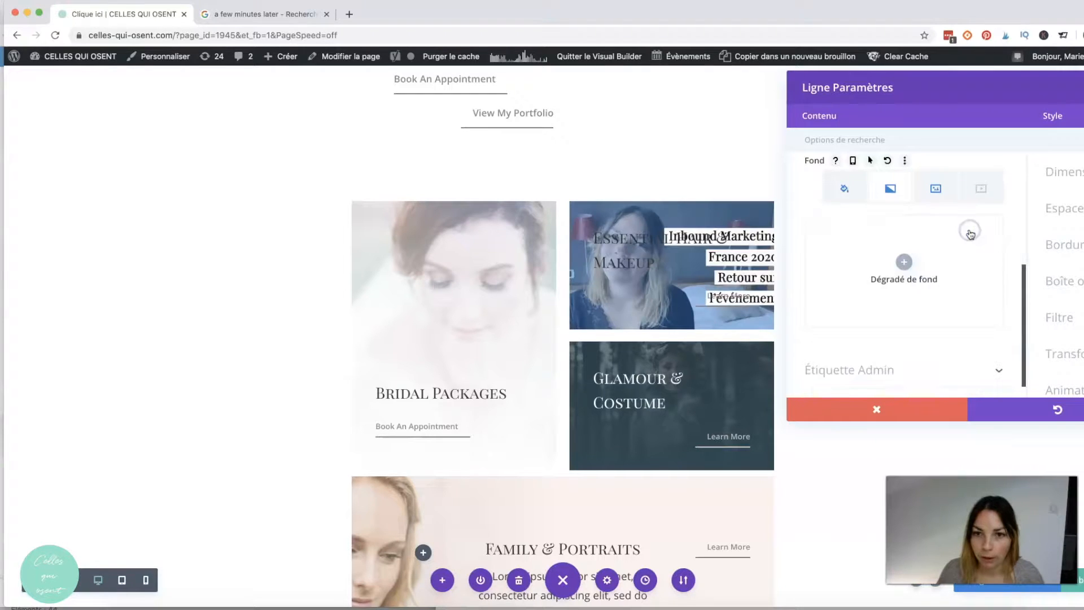
# - Set the background image size of the "Essential Hair & Makeup" row to Ajustement and save the row settings
pyautogui.moveTo(1002, 83); pyautogui.dragTo(1072, 86)
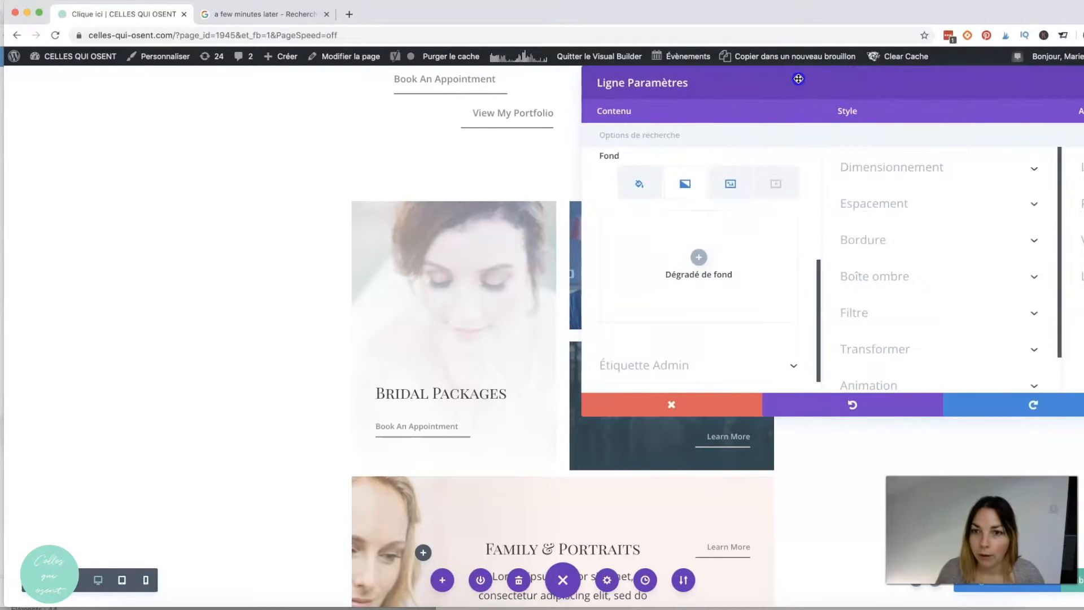
pyautogui.scroll(-4, 754, 293)
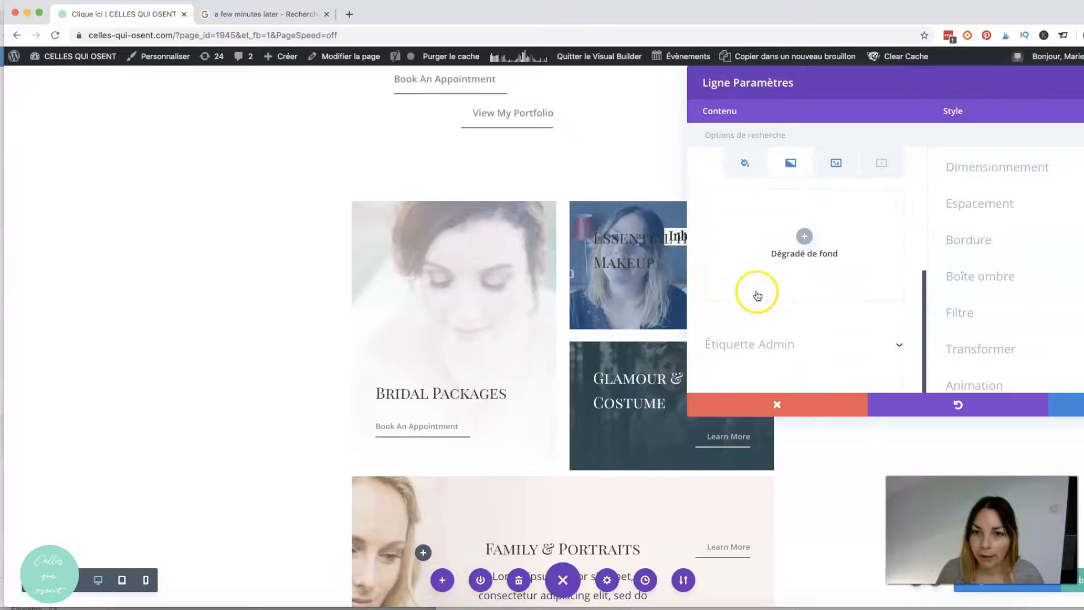
pyautogui.click(835, 161)
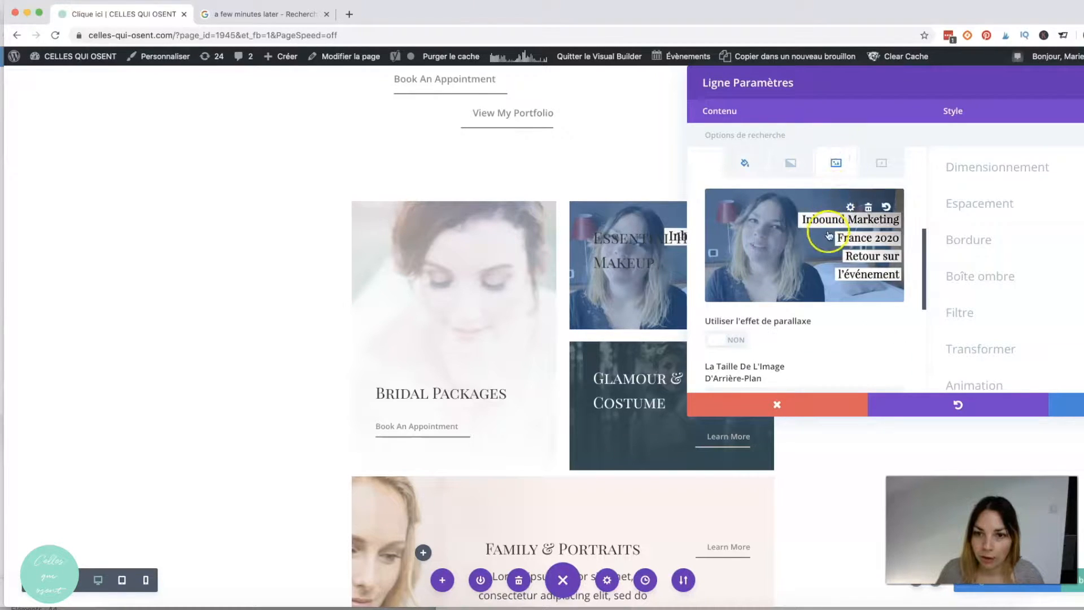
pyautogui.scroll(-3, 813, 265)
pyautogui.scroll(-2, 776, 322)
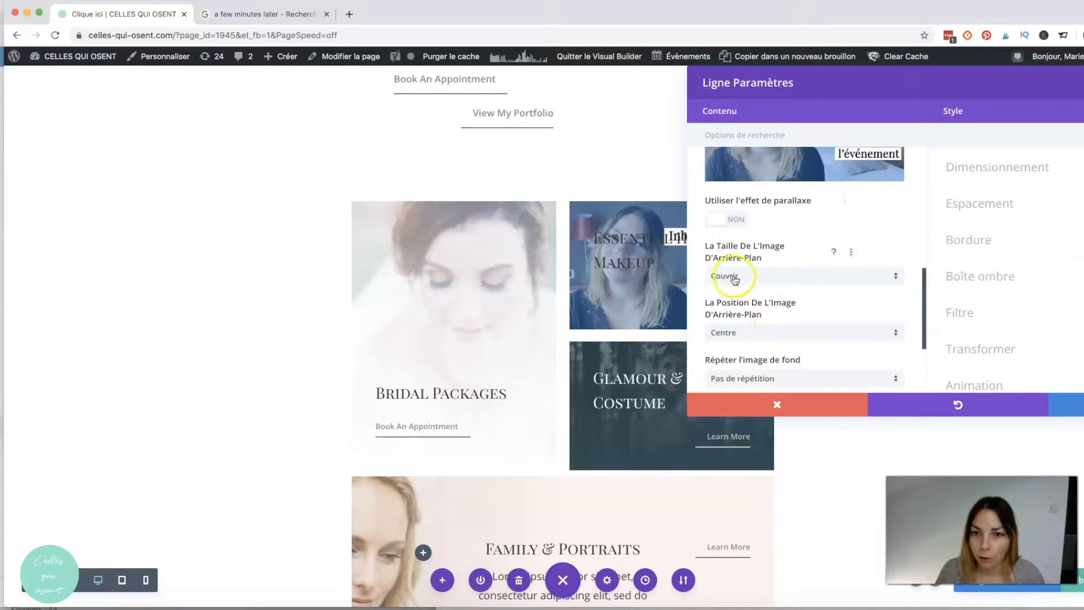
pyautogui.click(734, 279)
pyautogui.click(765, 305)
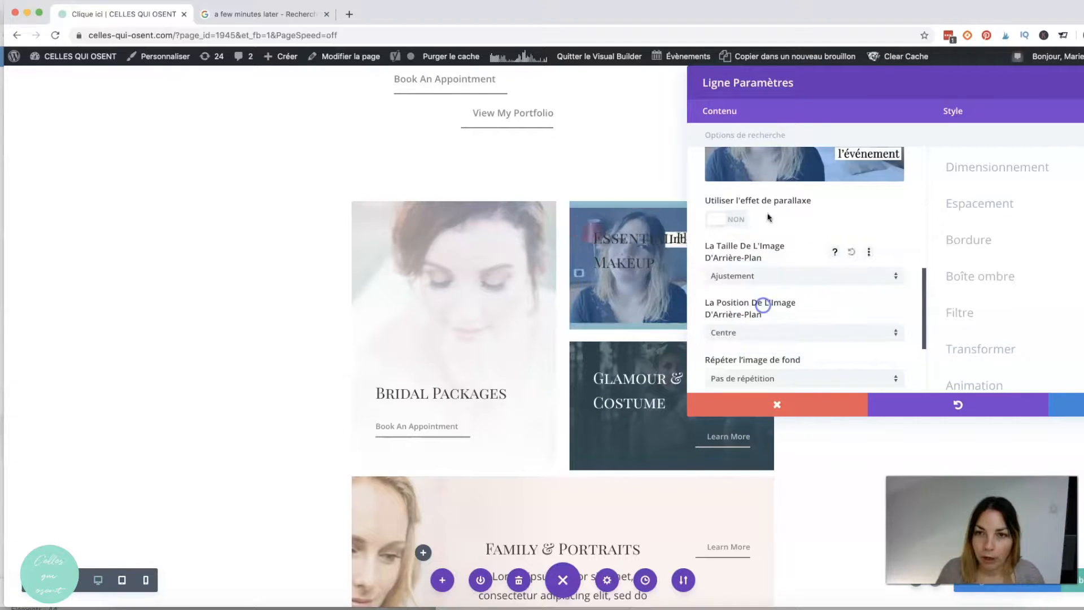
pyautogui.moveTo(818, 92); pyautogui.dragTo(688, 97)
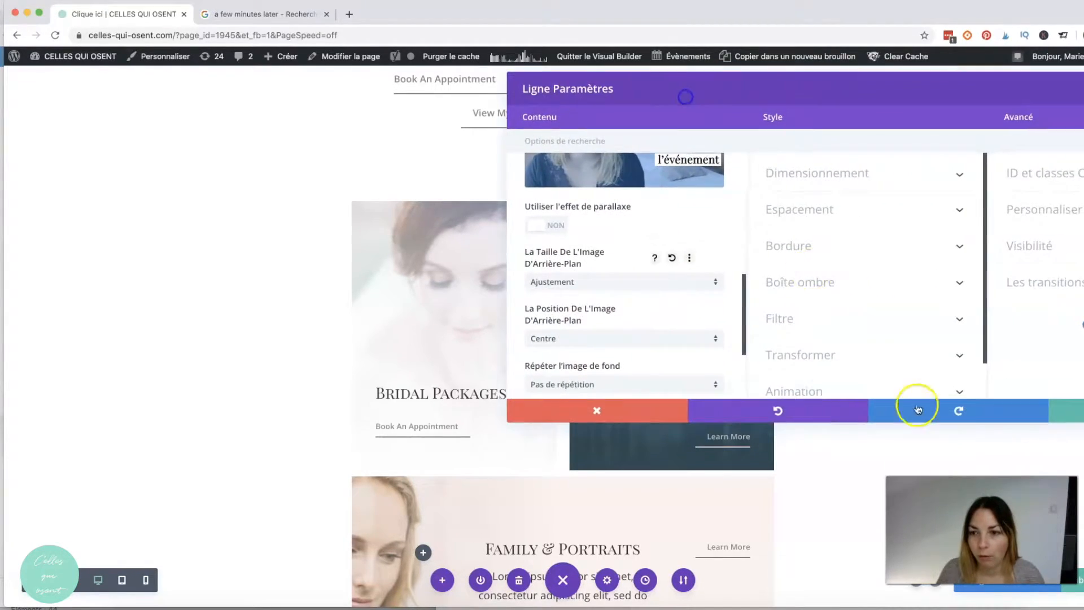
pyautogui.click(1064, 408)
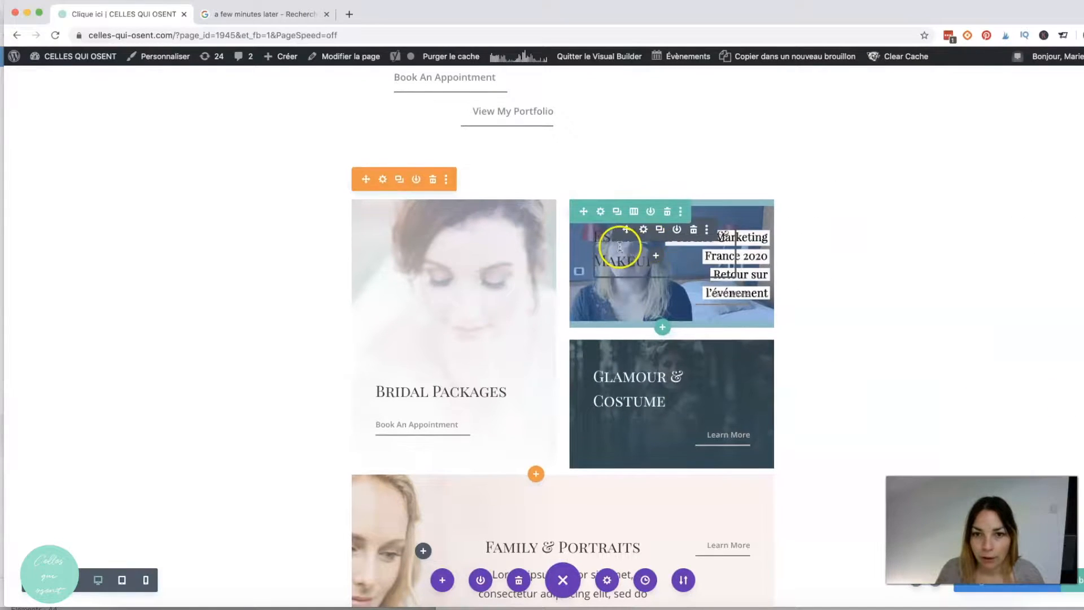
# - Delete the "Essential Hair & Makeup" heading module that overlaps the Inbound Marketing picture
pyautogui.click(693, 232)
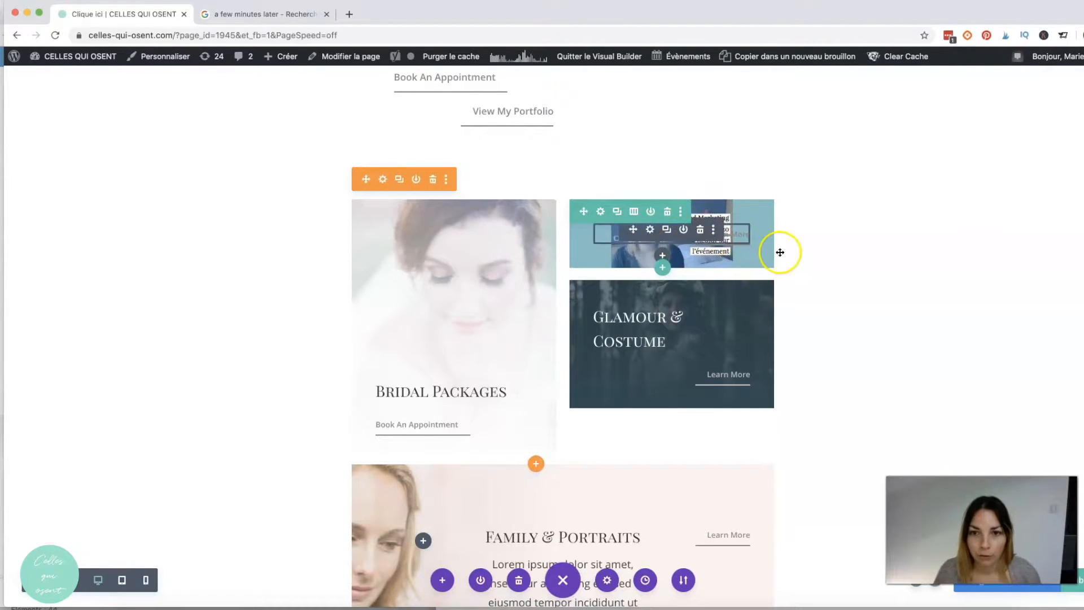
pyautogui.scroll(-1, 646, 236)
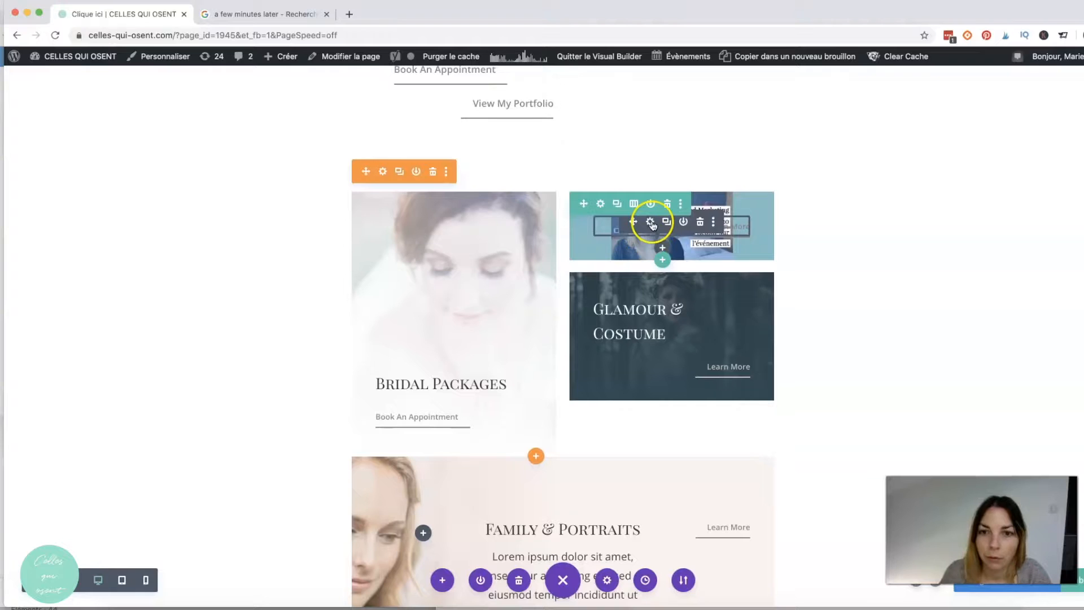
pyautogui.scroll(-1, 601, 208)
pyautogui.click(600, 198)
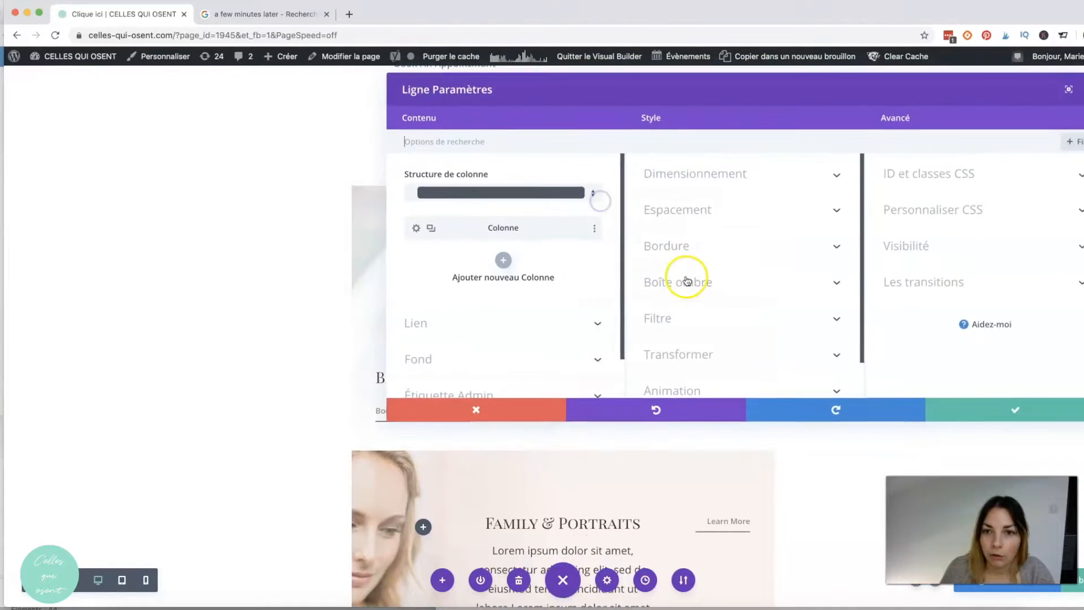
pyautogui.moveTo(661, 80); pyautogui.dragTo(1011, 95)
pyautogui.scroll(-2, 922, 278)
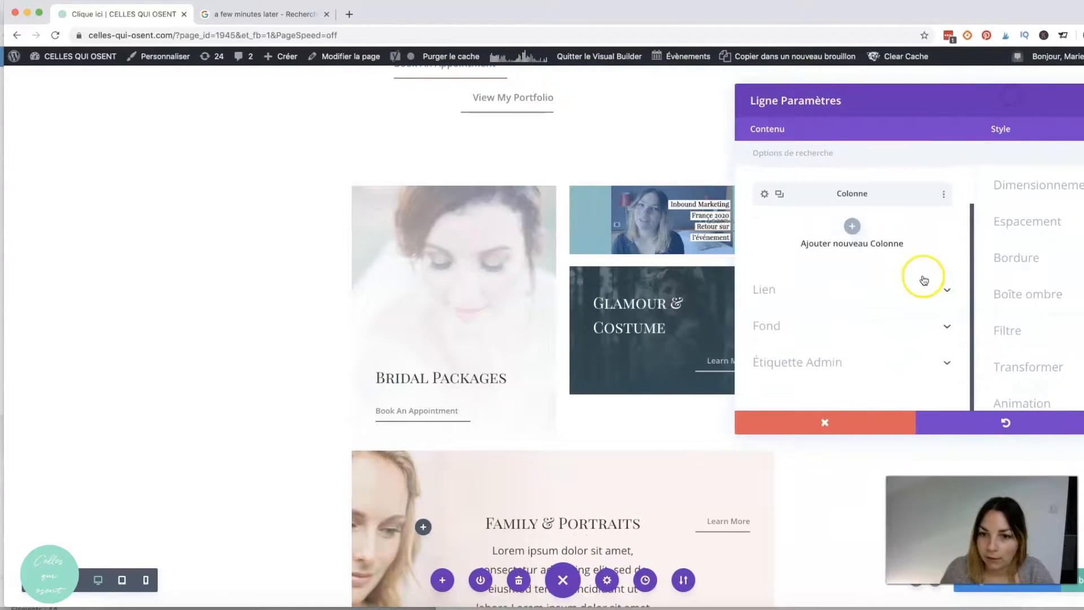
pyautogui.click(804, 323)
# - Increase the bottom spacing of the Inbound Marketing row until its picture fills the block's full width
pyautogui.moveTo(726, 254); pyautogui.dragTo(723, 303)
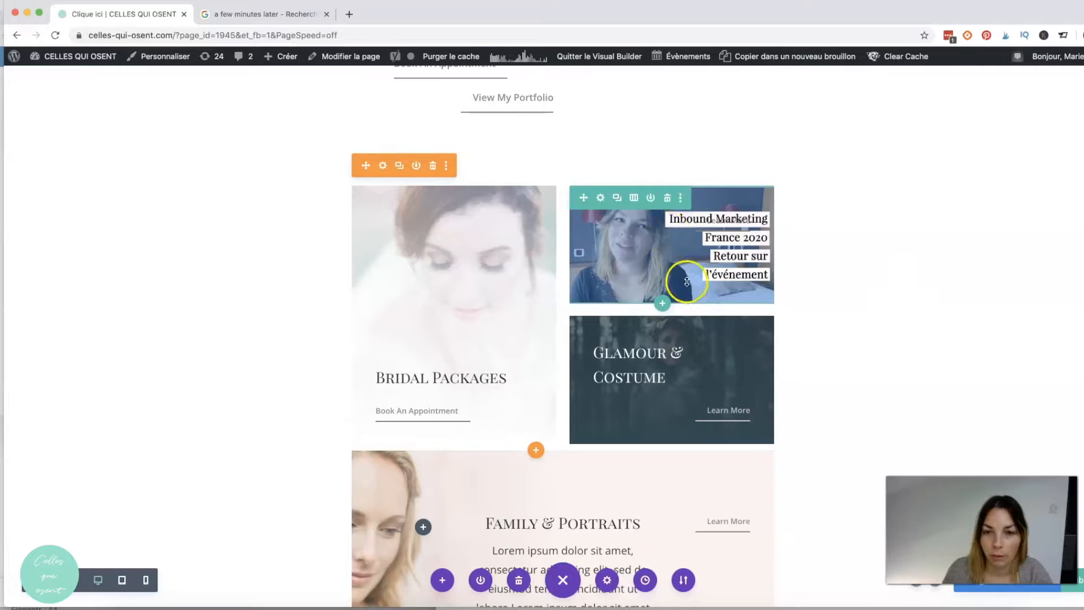
pyautogui.moveTo(687, 304); pyautogui.dragTo(689, 298)
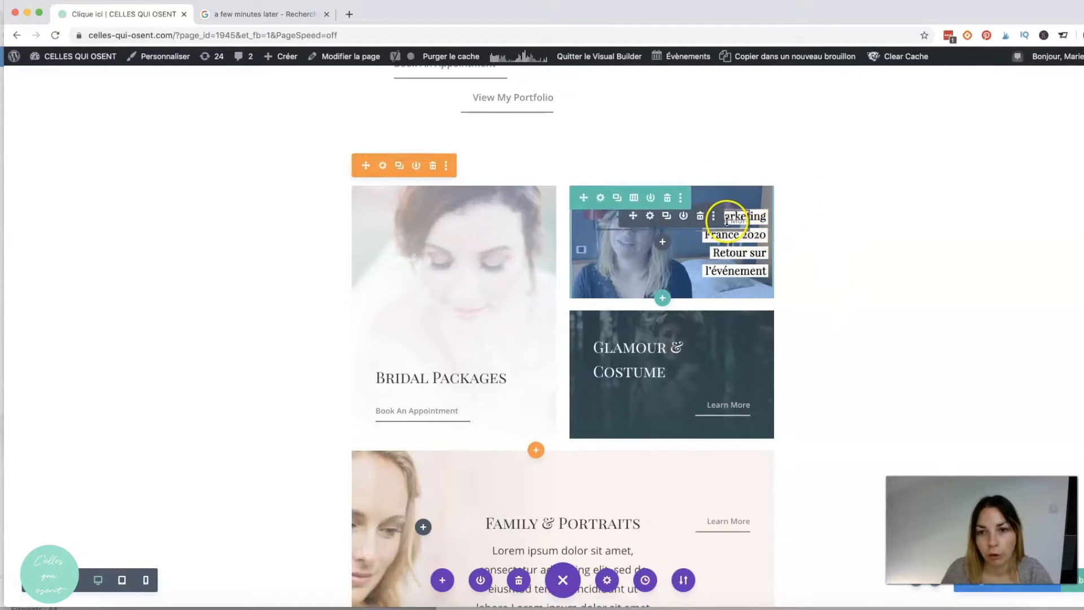
pyautogui.click(650, 217)
pyautogui.moveTo(454, 227); pyautogui.dragTo(322, 214)
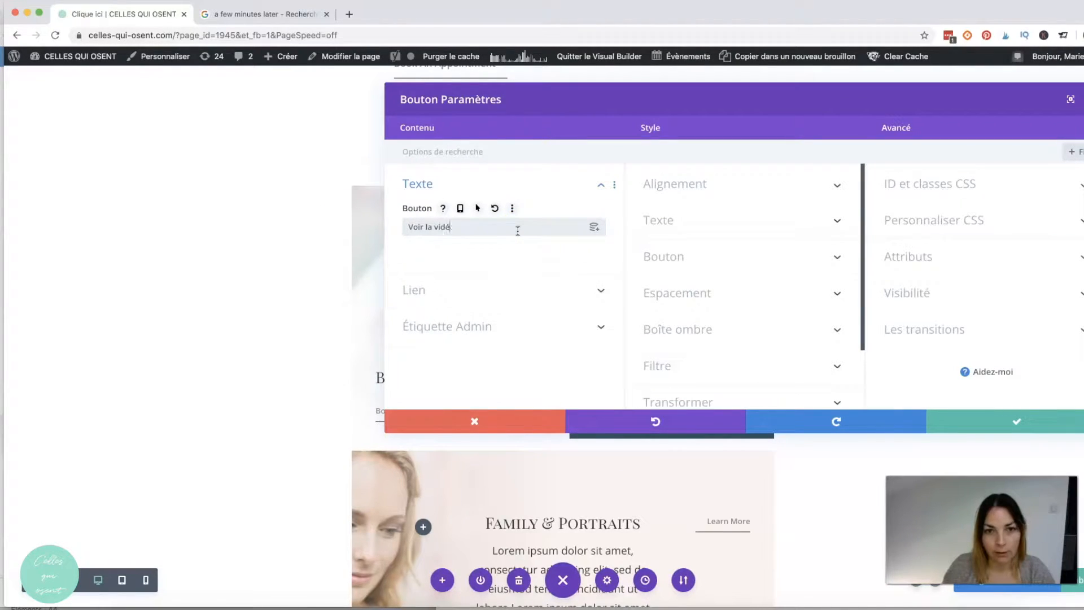
pyautogui.click(450, 296)
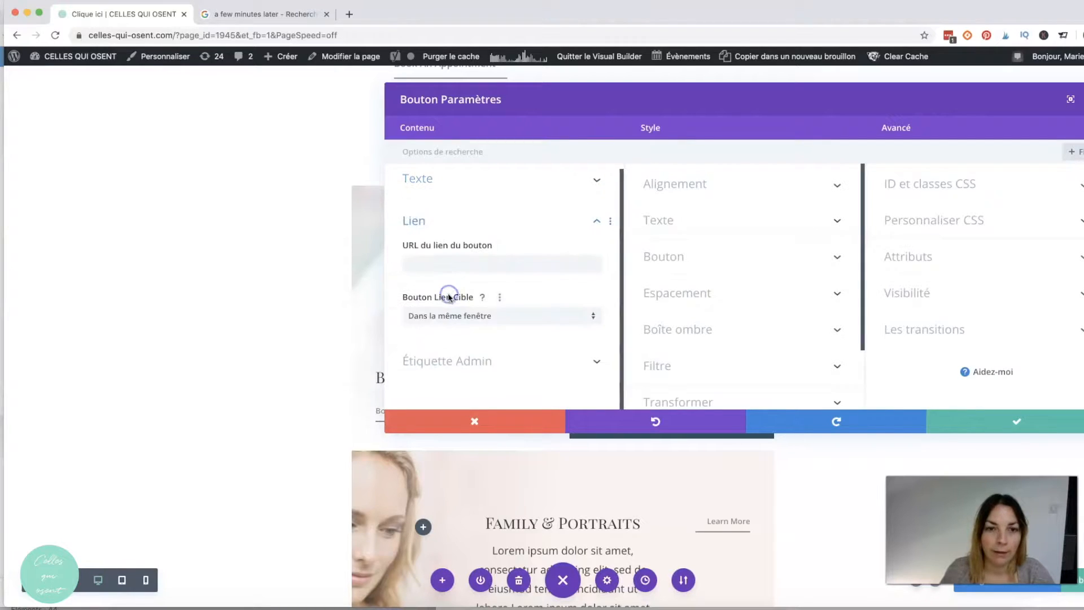
pyautogui.click(283, 16)
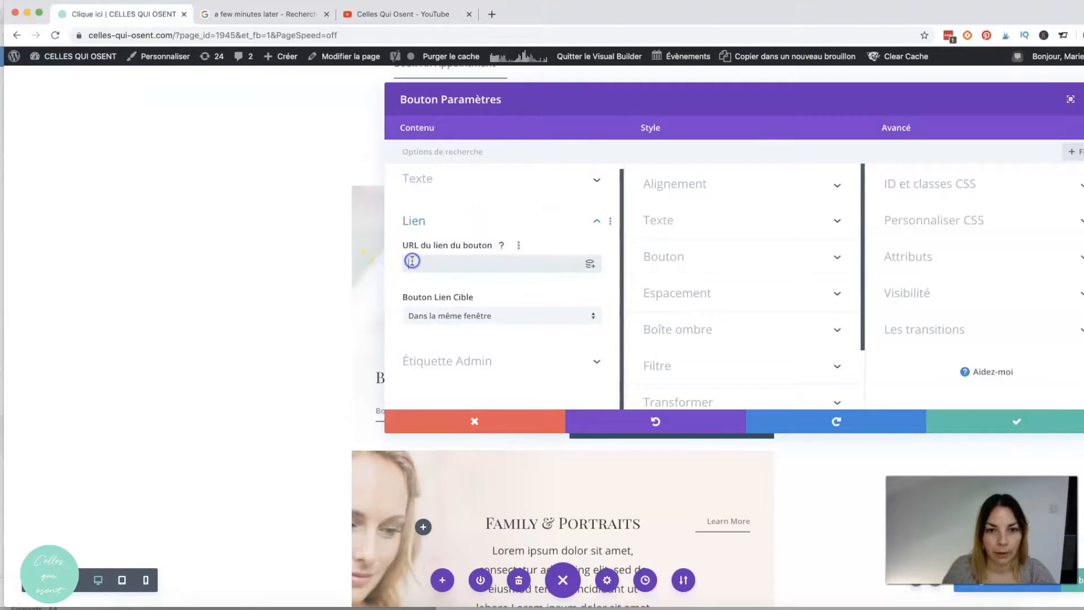
pyautogui.click(418, 263)
pyautogui.write('https://www.youtube.com/watch?v=h0717qTFUbE')
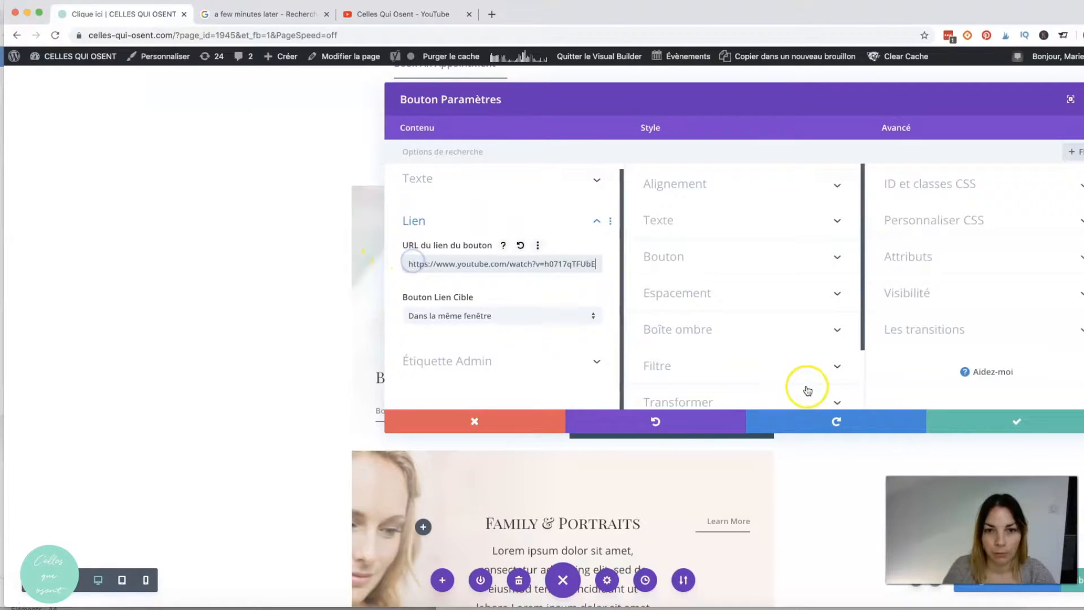
pyautogui.click(1016, 424)
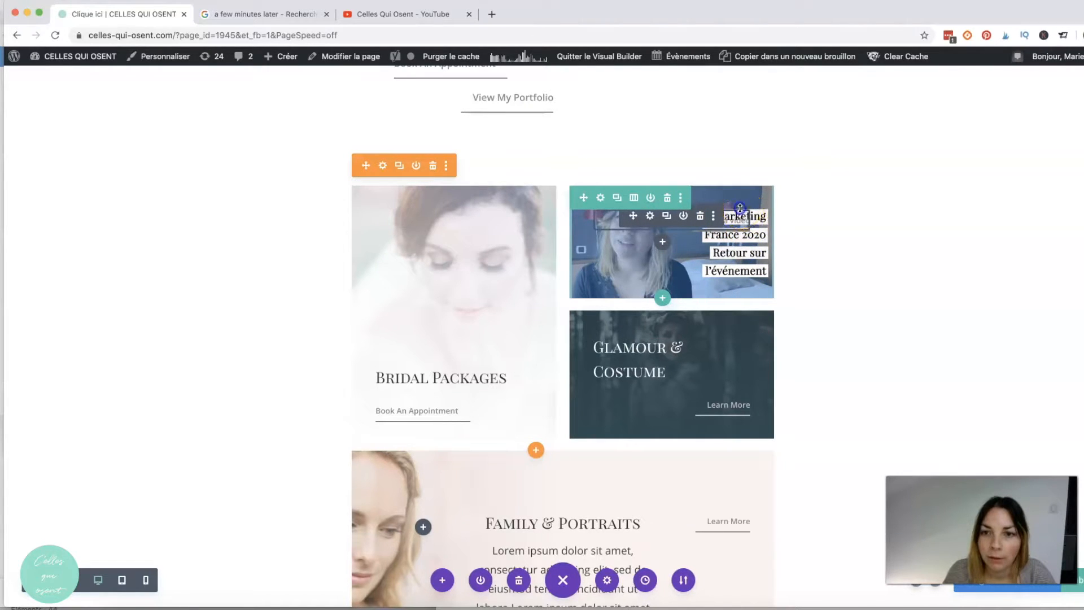
# - Move the "Voir la vidéo" button down to the lower edge of the picture and align it left
pyautogui.moveTo(740, 208); pyautogui.dragTo(737, 299)
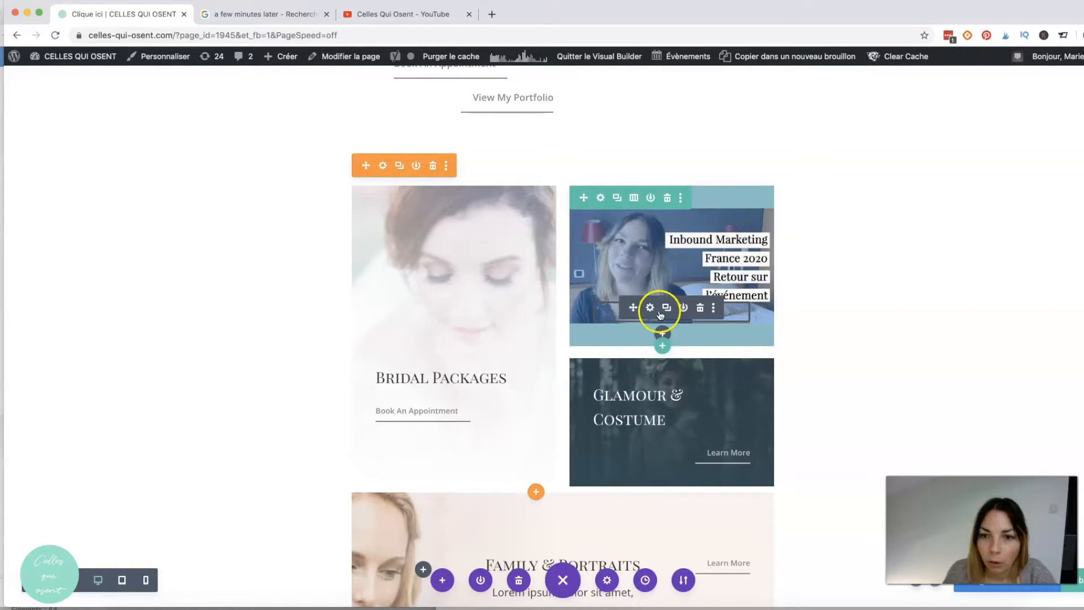
pyautogui.click(650, 308)
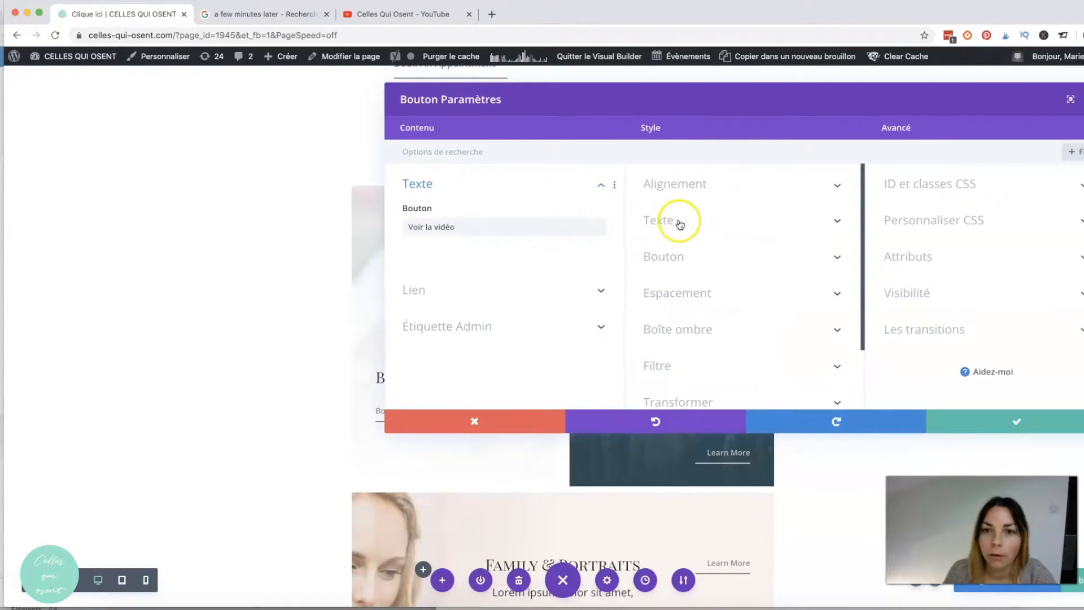
pyautogui.click(682, 185)
pyautogui.moveTo(762, 104); pyautogui.dragTo(878, 61)
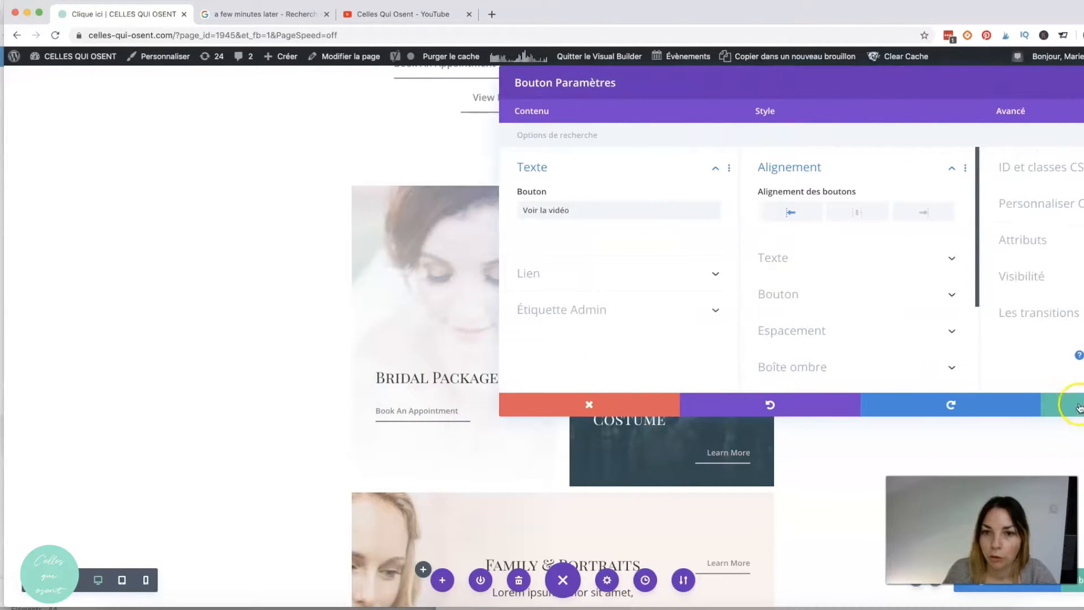
# - Set the border colour of the "Voir la vidéo" button to white (#FFFFFF) and save its settings
pyautogui.click(778, 294)
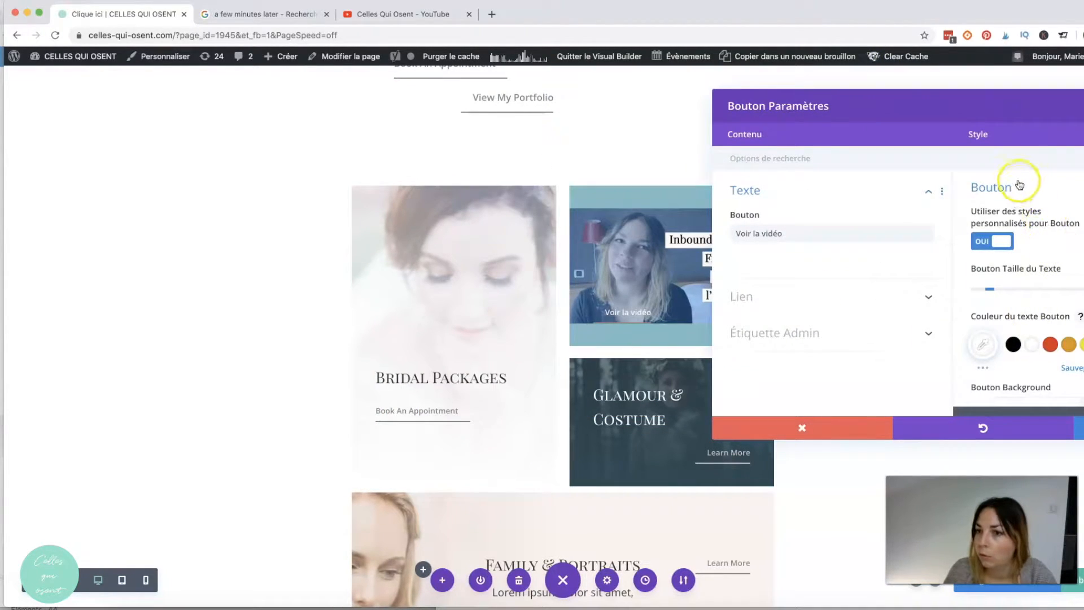
pyautogui.moveTo(1005, 110); pyautogui.dragTo(933, 75)
pyautogui.scroll(-10, 1029, 271)
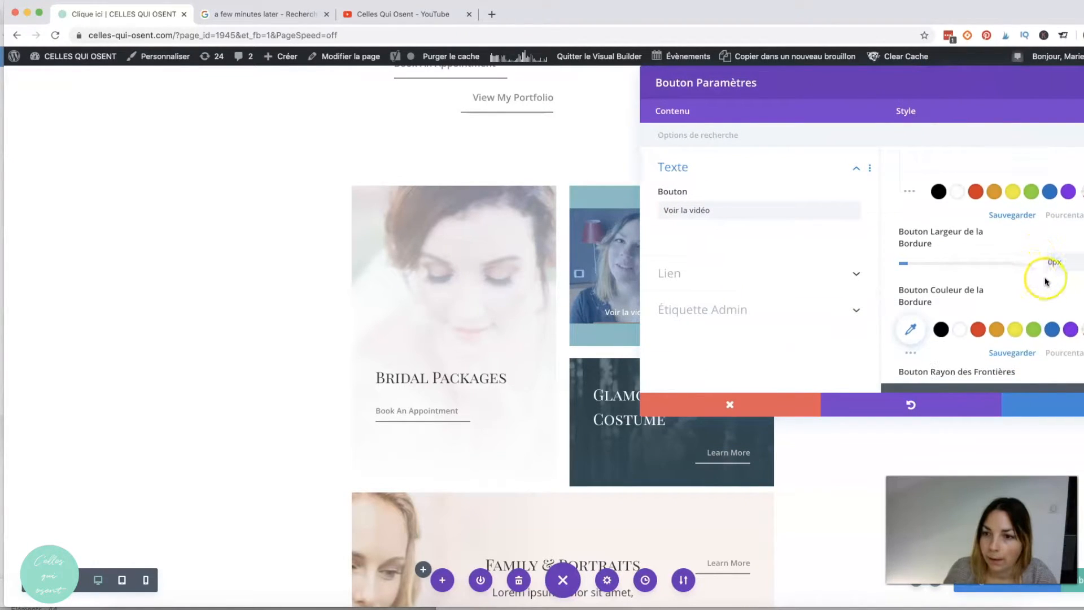
pyautogui.scroll(-1, 1042, 282)
pyautogui.click(960, 316)
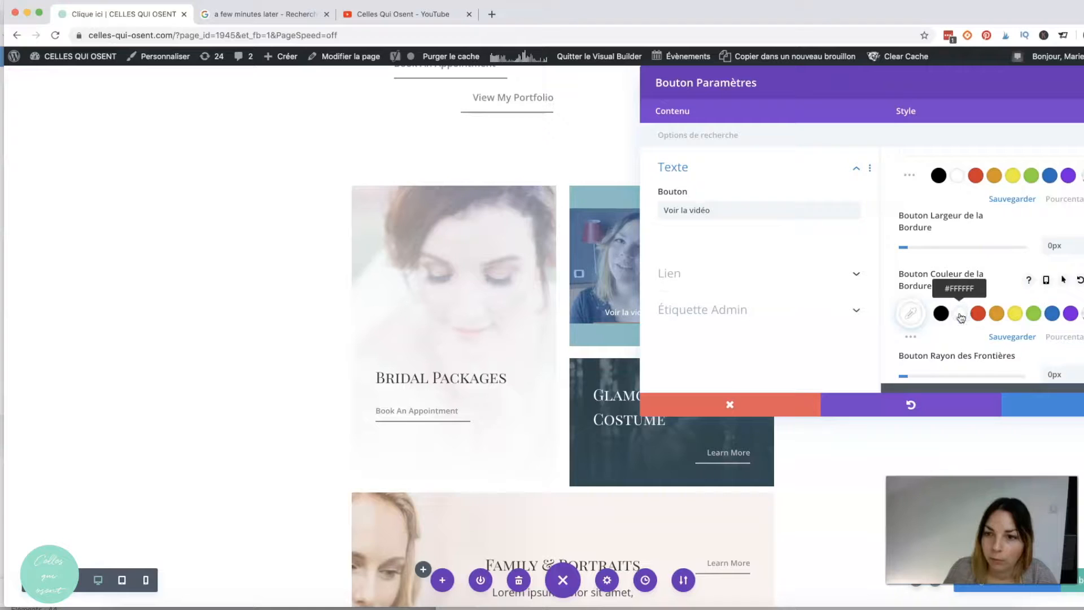
pyautogui.scroll(-4, 1019, 298)
pyautogui.click(786, 404)
# - Reduce the vertical spacing of the Inbound Marketing row so the block fits its picture more closely
pyautogui.scroll(-1, 723, 271)
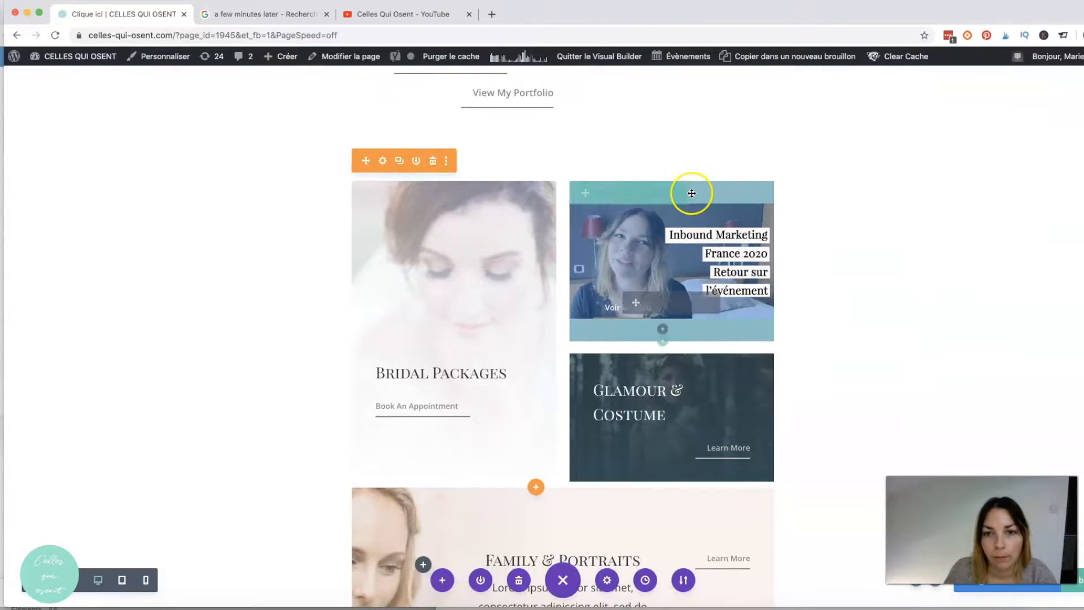
pyautogui.moveTo(738, 319); pyautogui.dragTo(732, 300)
pyautogui.click(828, 270)
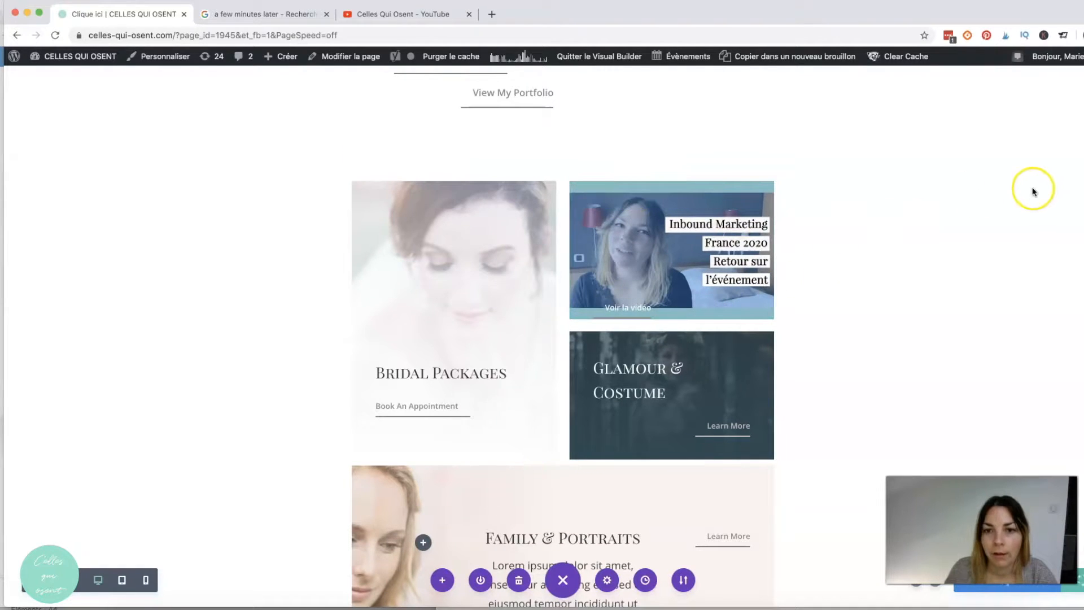
# - Set the video button's text size to 17px and rewrite its label in capitals as "VOIR LA VIDÉO"
pyautogui.click(649, 303)
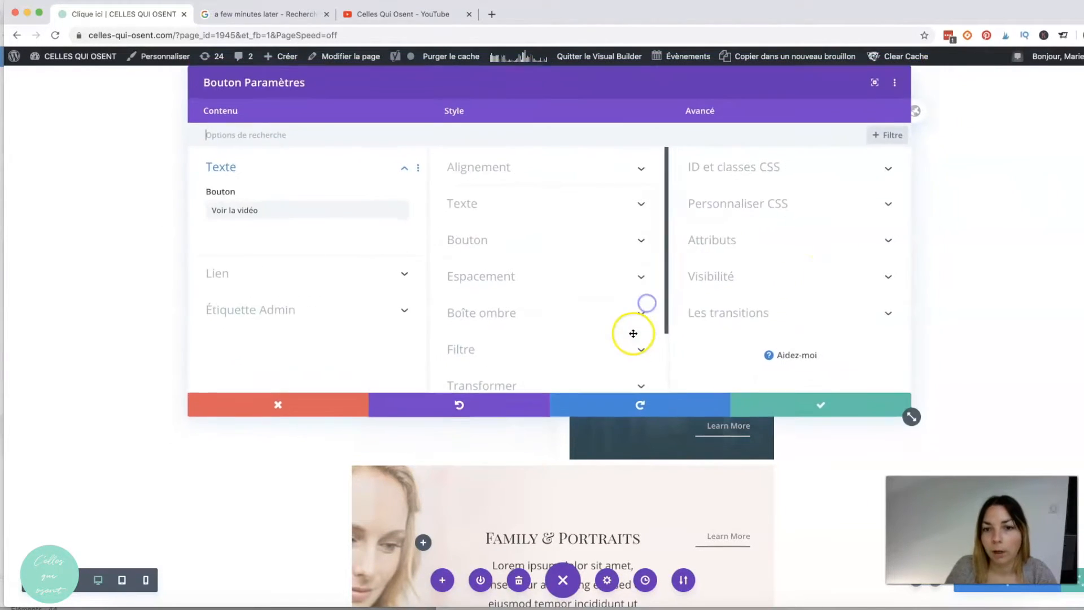
pyautogui.click(532, 204)
pyautogui.moveTo(576, 92); pyautogui.dragTo(1012, 99)
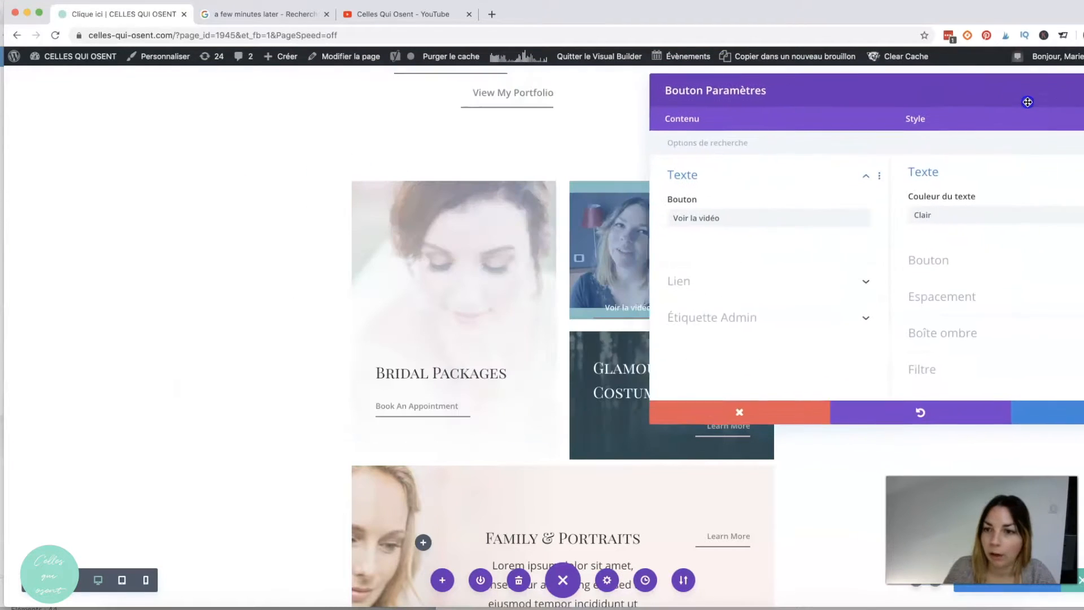
pyautogui.click(942, 252)
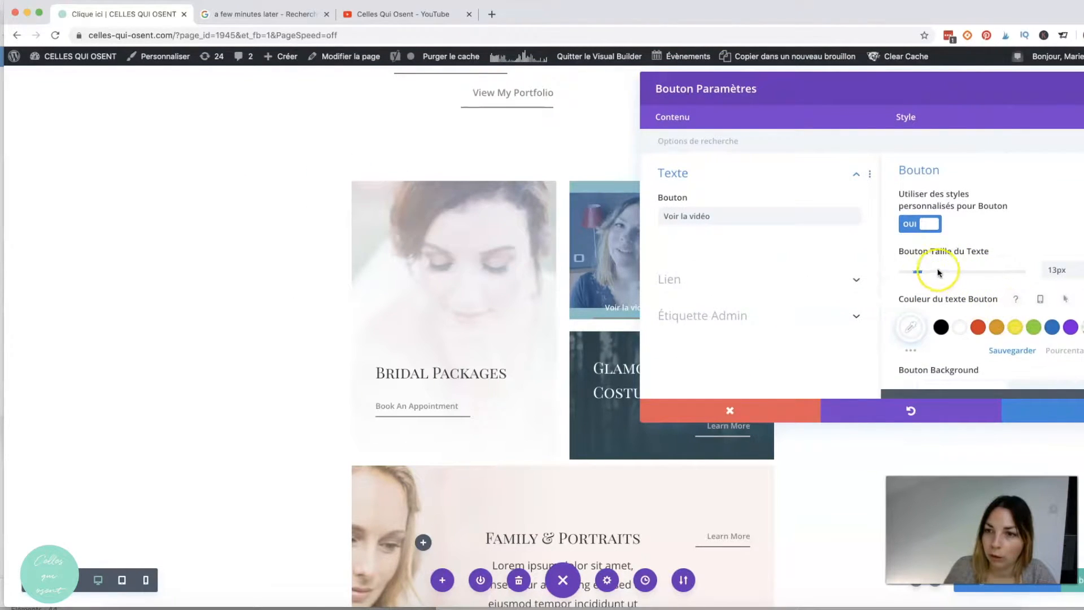
pyautogui.click(1083, 266)
pyautogui.click(1083, 267)
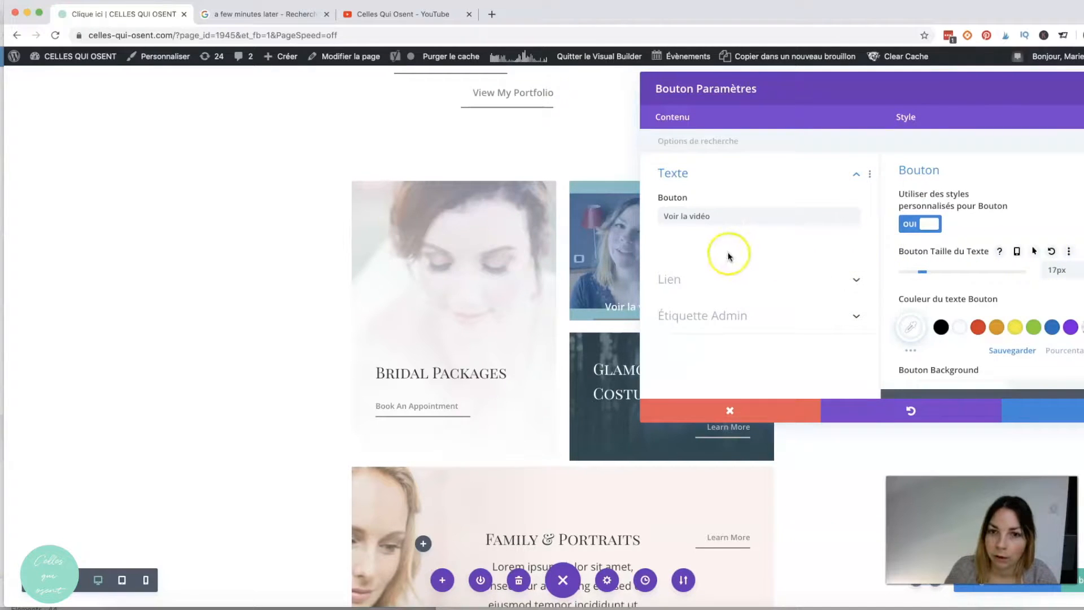
pyautogui.moveTo(716, 216); pyautogui.dragTo(626, 212)
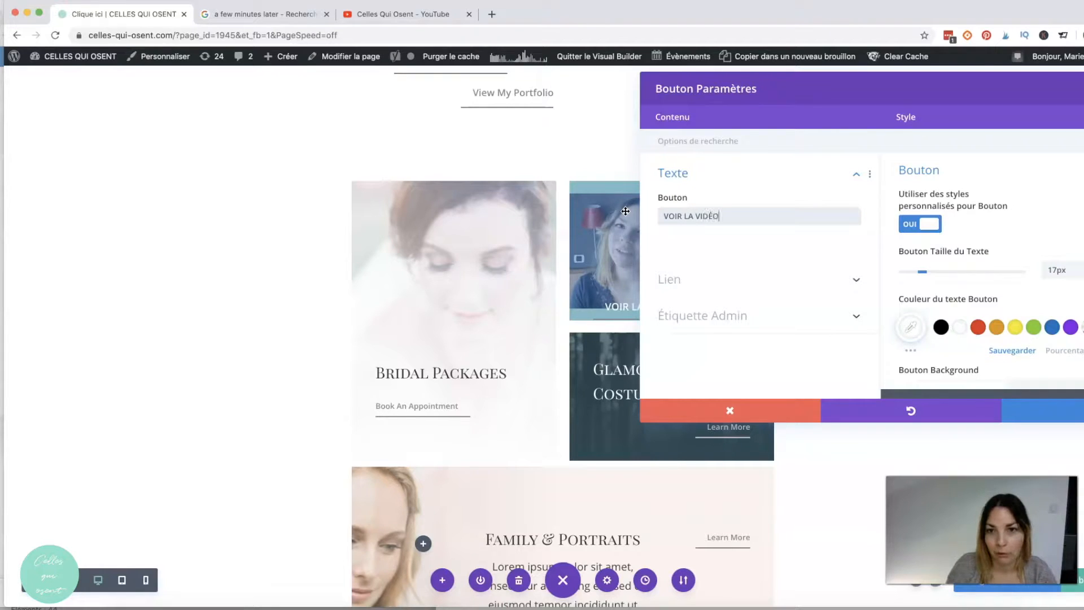
# - Save the settings of the "VOIR LA VIDÉO" button
pyautogui.moveTo(963, 91); pyautogui.dragTo(455, 115)
pyautogui.click(768, 442)
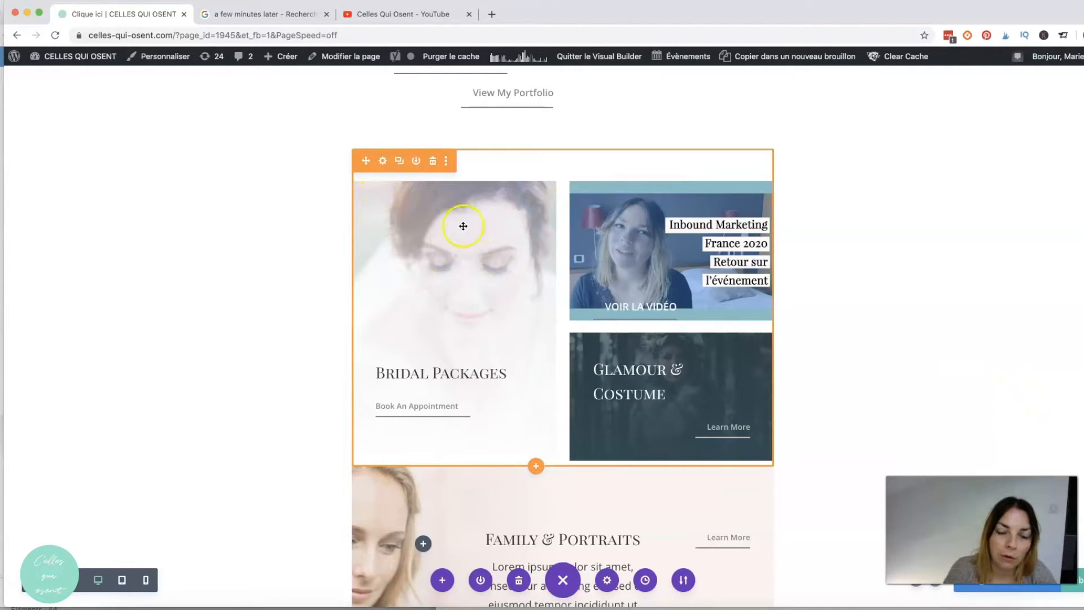
# - Replace the section's column 1 background image, behind "Bridal Packages", with A4-SEO-BOOTCAMP.jpg from the media library
pyautogui.click(383, 161)
pyautogui.moveTo(423, 113); pyautogui.dragTo(849, 98)
pyautogui.click(661, 210)
pyautogui.scroll(-5, 670, 298)
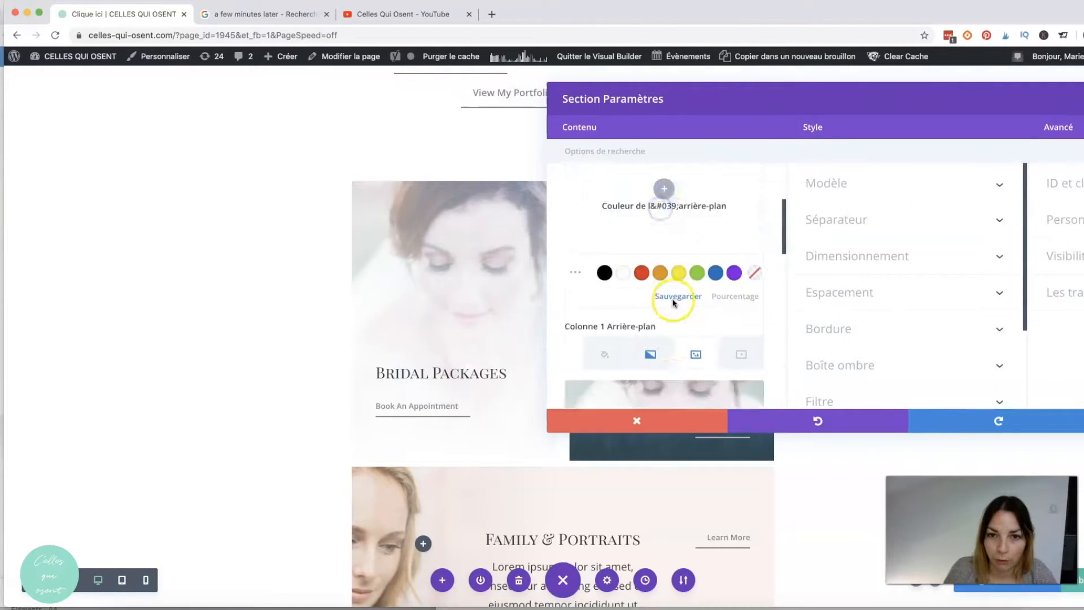
pyautogui.scroll(-3, 743, 268)
pyautogui.scroll(2, 723, 274)
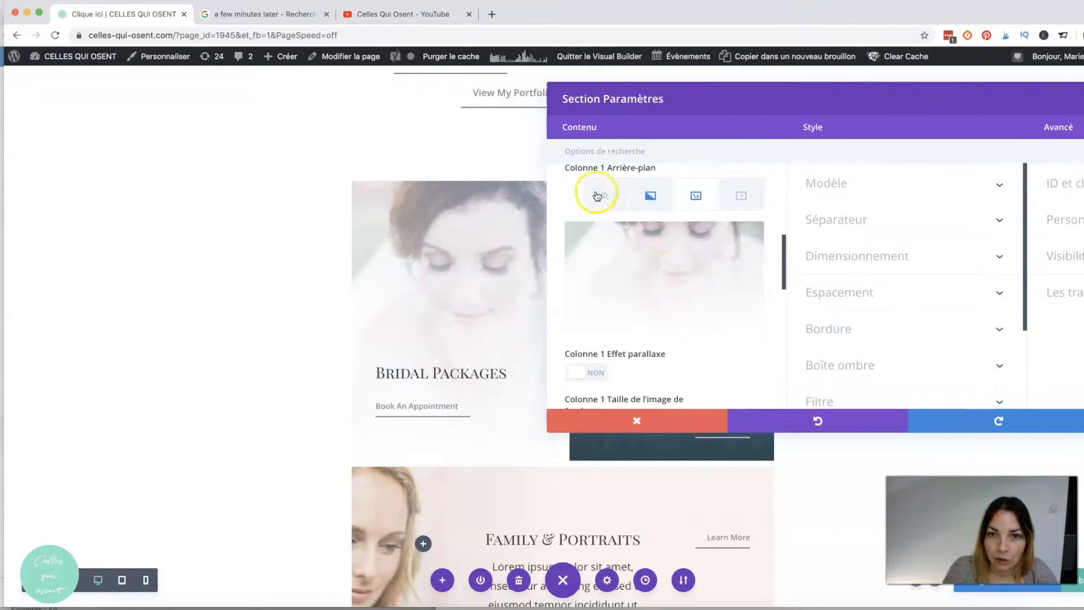
pyautogui.scroll(-1, 700, 310)
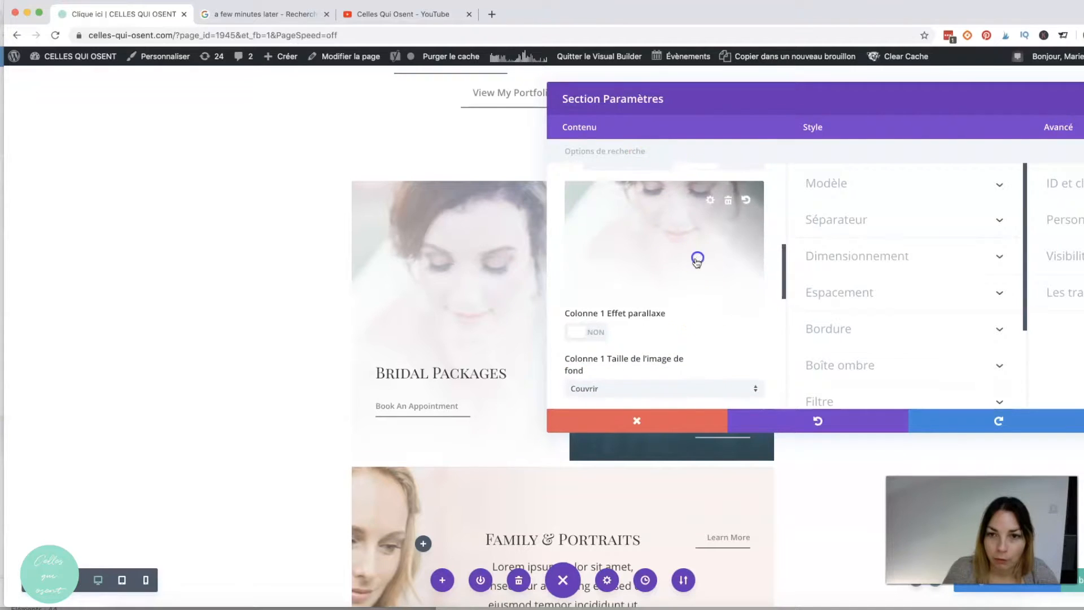
pyautogui.click(697, 260)
pyautogui.scroll(-6, 782, 262)
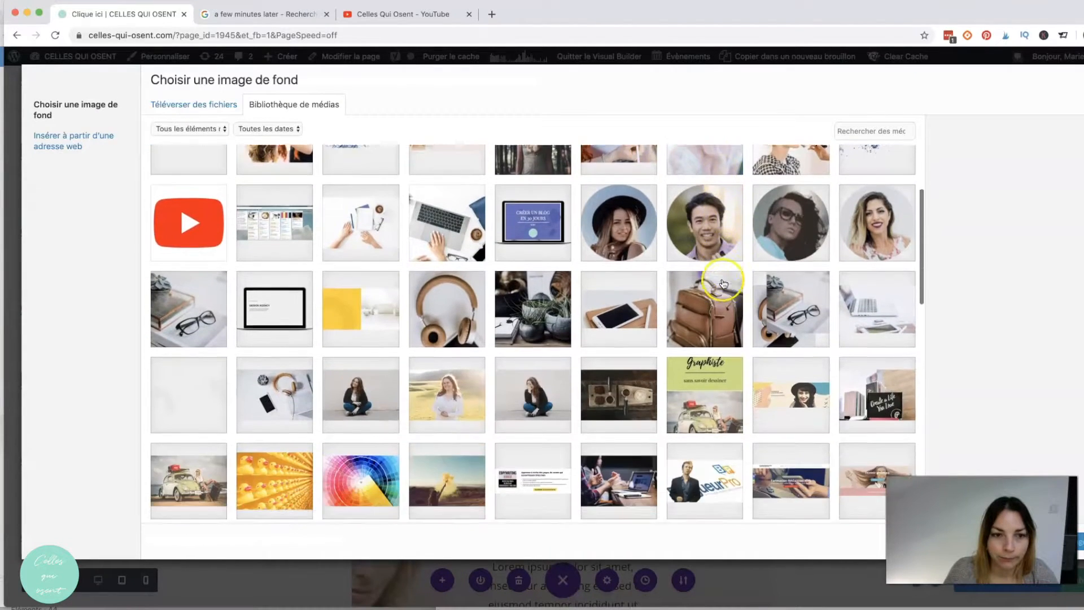
pyautogui.scroll(-1, 782, 262)
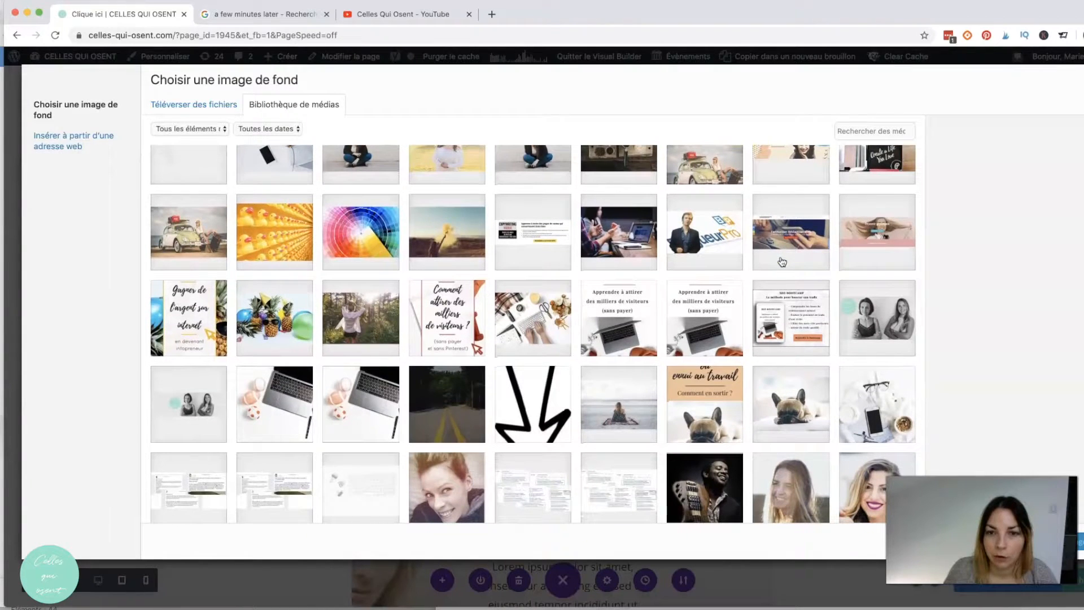
pyautogui.click(630, 314)
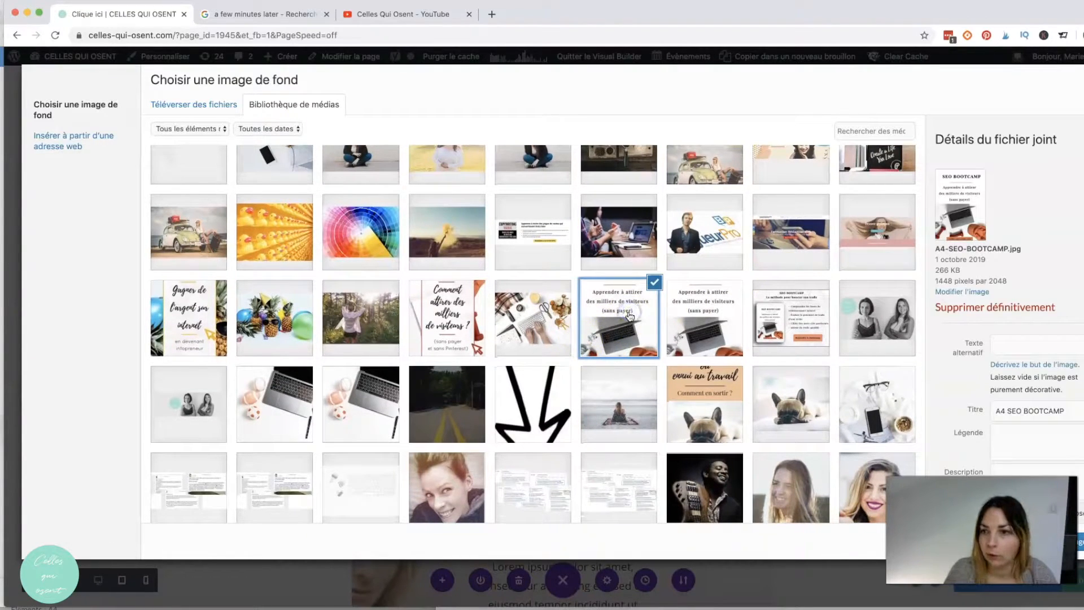
pyautogui.click(953, 216)
pyautogui.click(1081, 544)
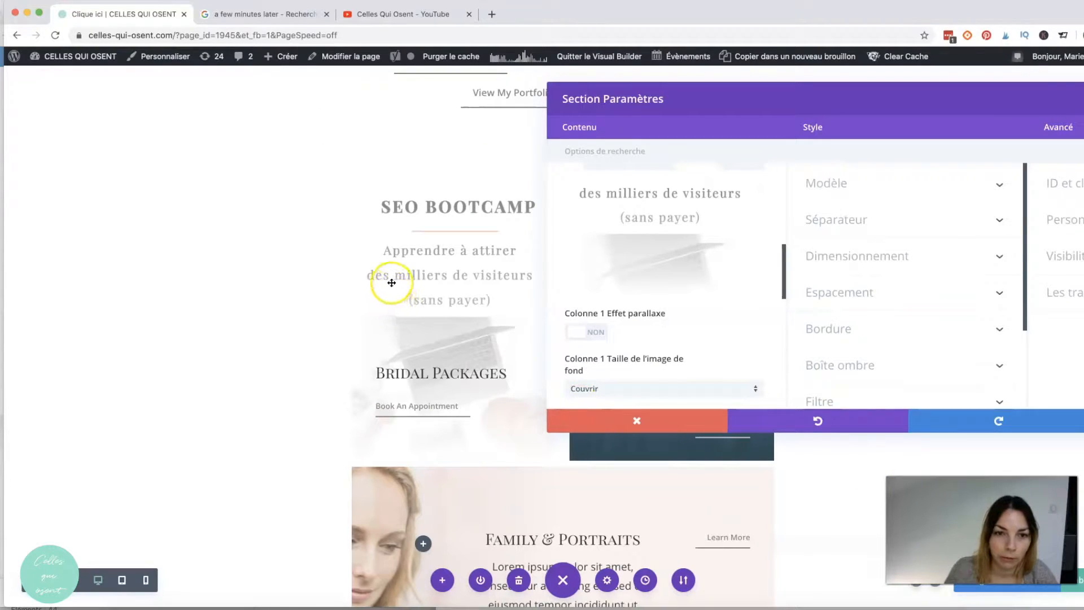
# - Remove the background gradient that covers the SEO Bootcamp image in column 1 of the section
pyautogui.scroll(-3, 697, 270)
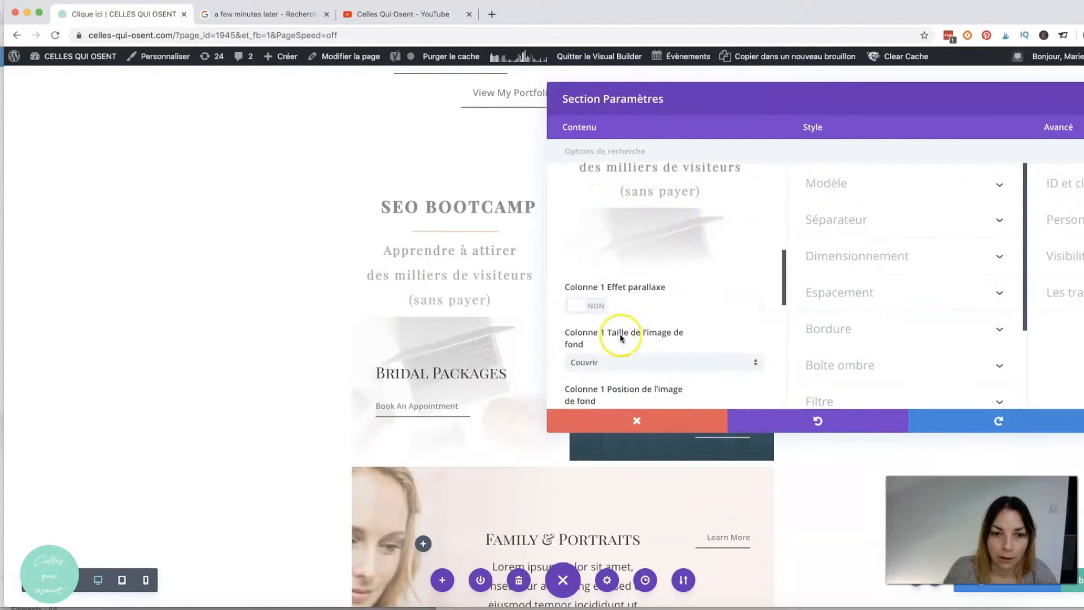
pyautogui.scroll(-4, 702, 295)
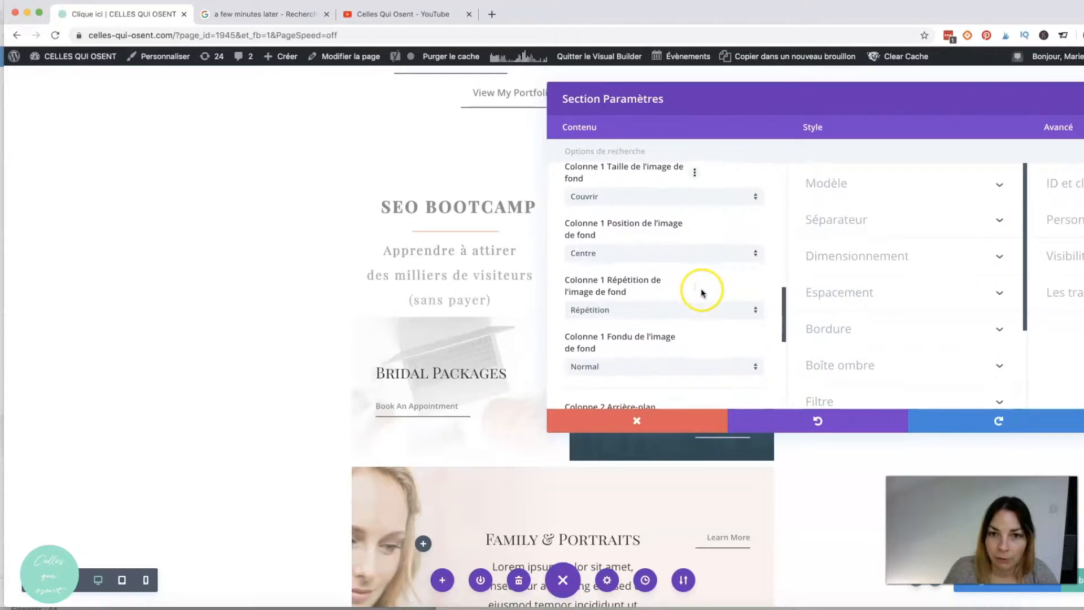
pyautogui.scroll(-3, 702, 291)
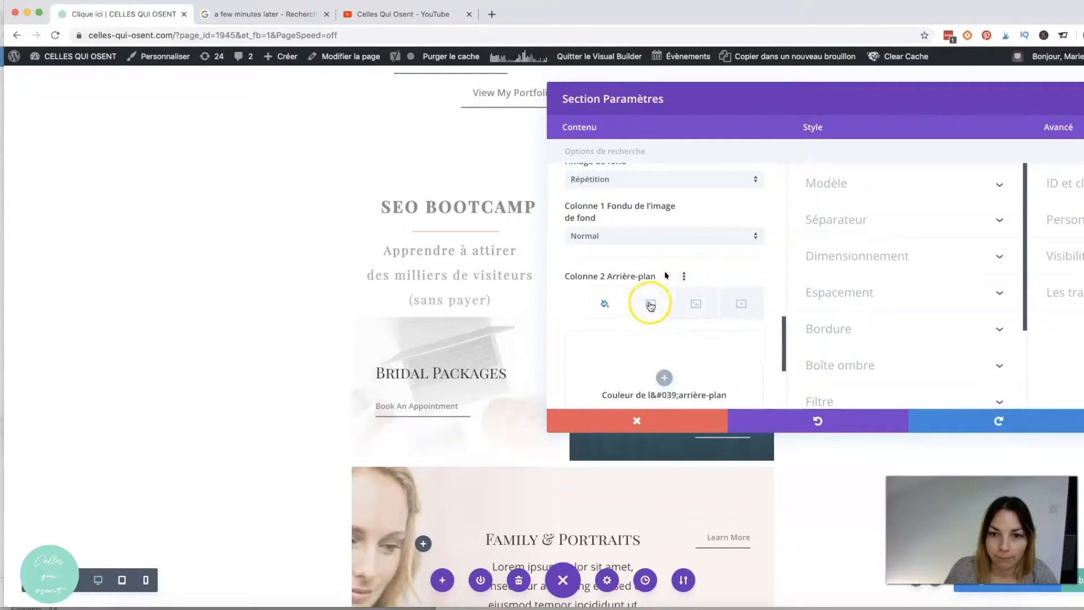
pyautogui.scroll(10, 653, 299)
pyautogui.click(649, 220)
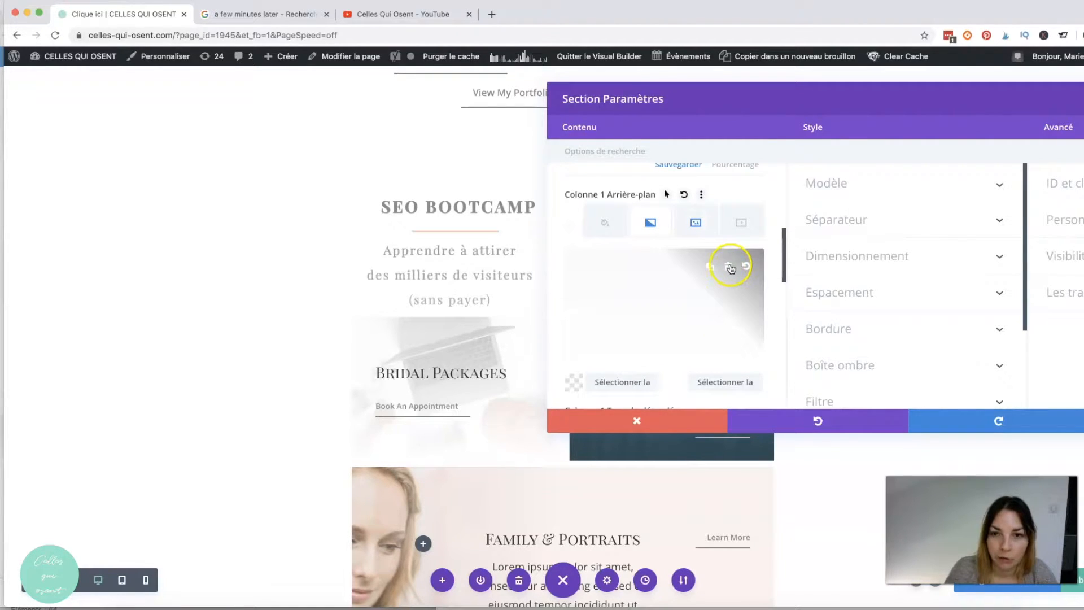
pyautogui.click(730, 267)
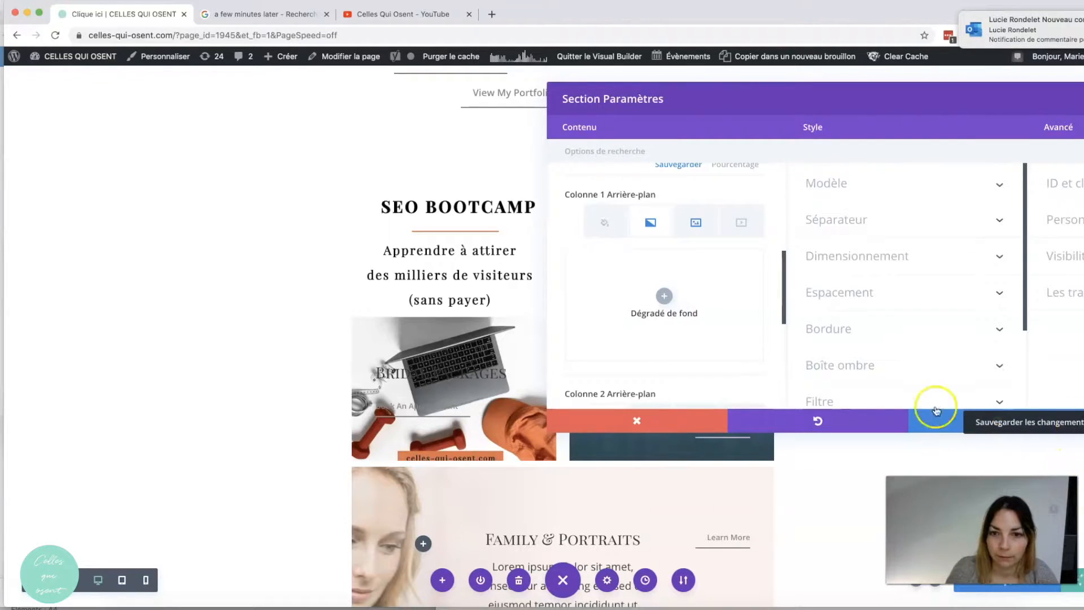
# - Set the column 1 background image size to "Ajustement" and save the section settings
pyautogui.scroll(-3, 649, 338)
pyautogui.scroll(3, 650, 333)
pyautogui.click(698, 218)
pyautogui.scroll(-3, 694, 328)
pyautogui.scroll(-1, 694, 328)
pyautogui.click(627, 282)
pyautogui.click(623, 314)
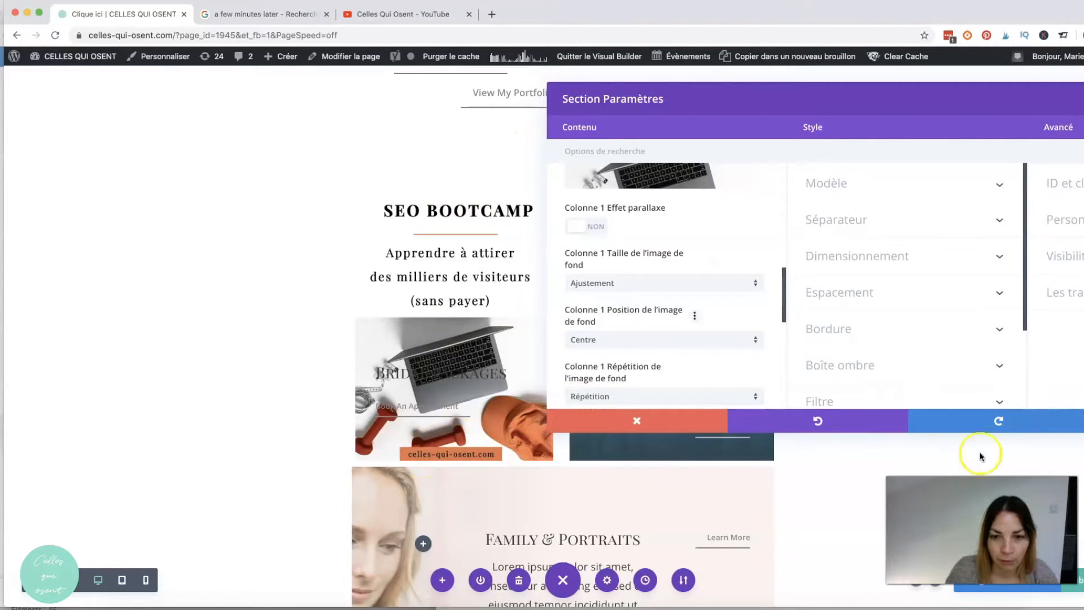
pyautogui.click(1083, 421)
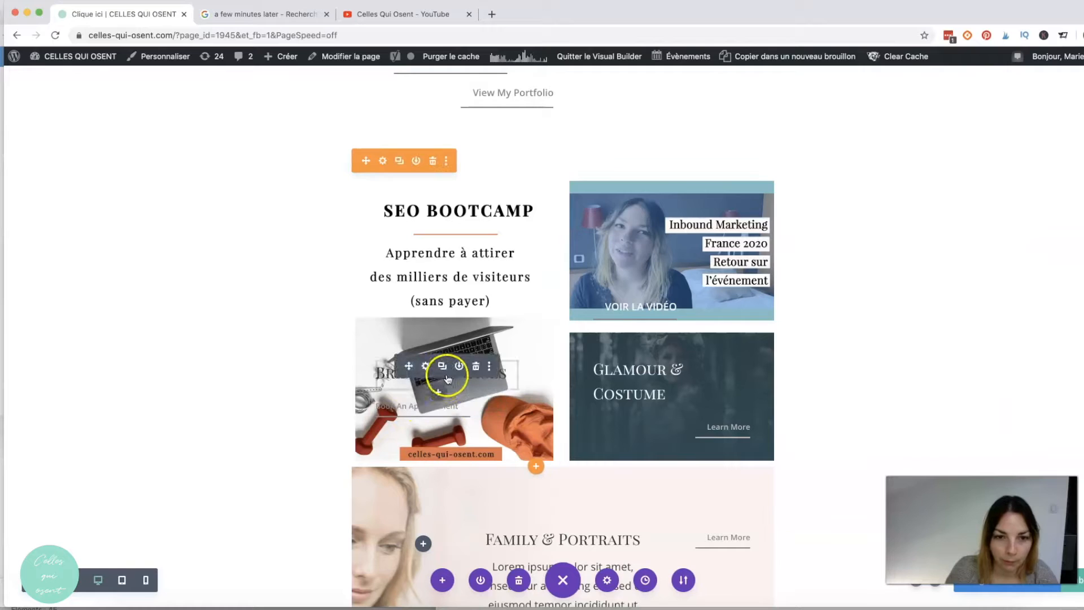
# - Delete the "Bridal Packages" heading lying over the SEO Bootcamp picture
pyautogui.click(425, 366)
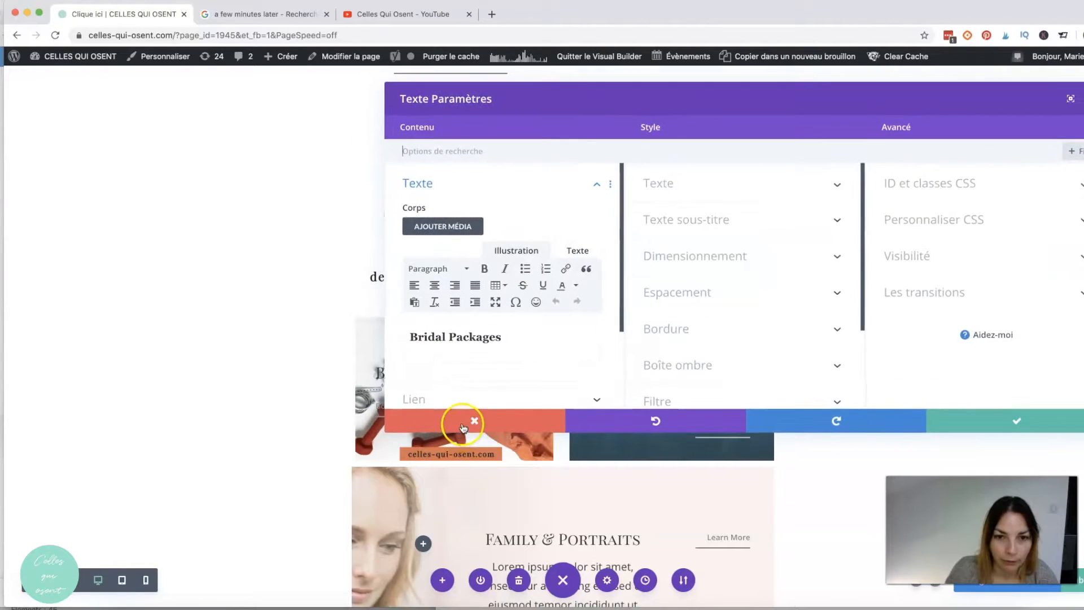
pyautogui.click(470, 417)
pyautogui.click(476, 368)
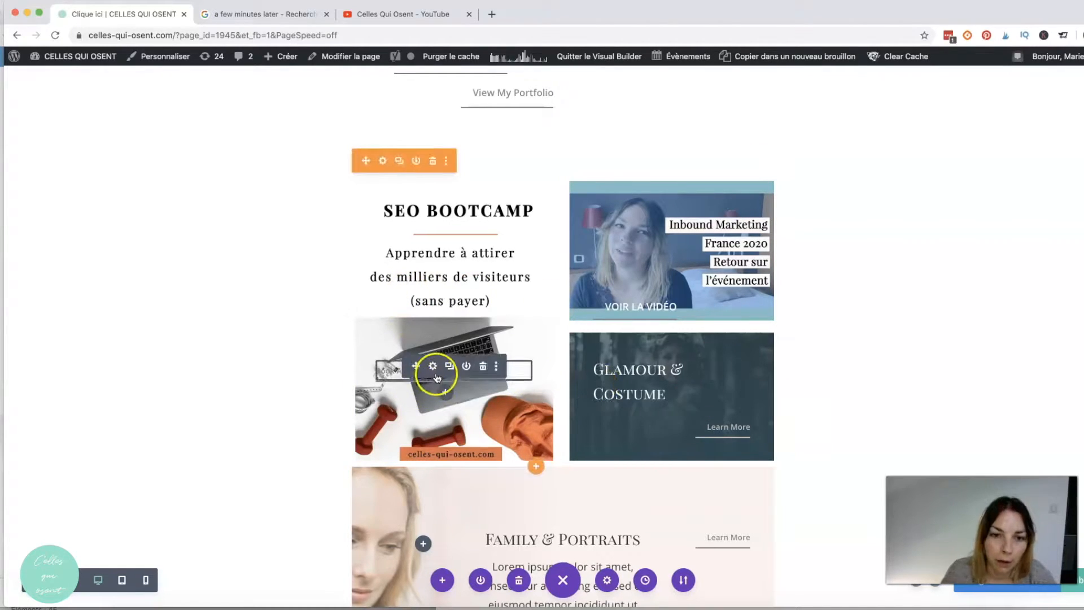
pyautogui.moveTo(432, 378); pyautogui.dragTo(428, 240)
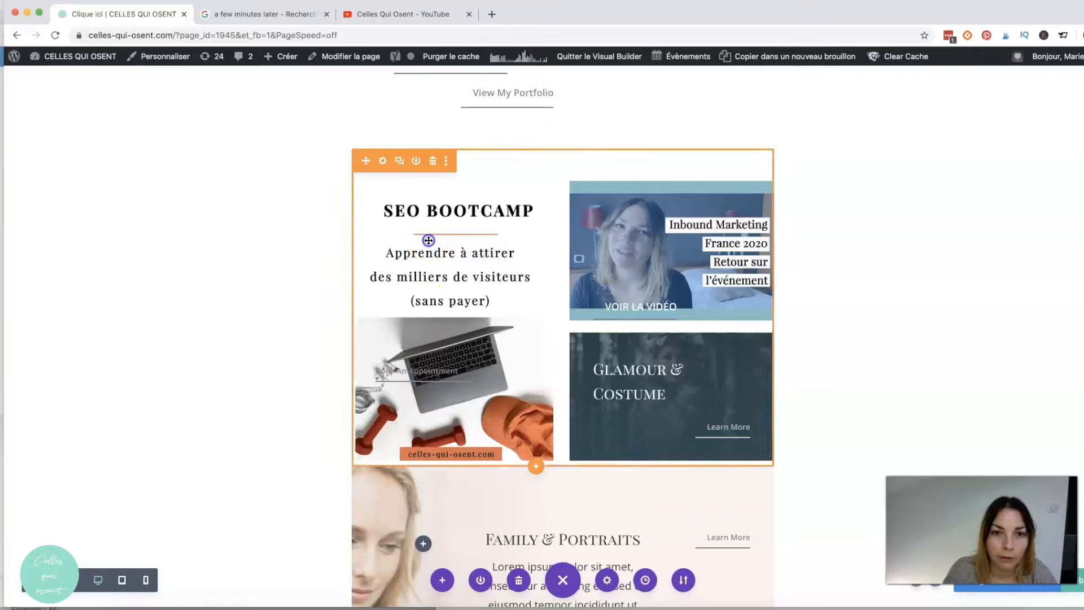
pyautogui.click(383, 161)
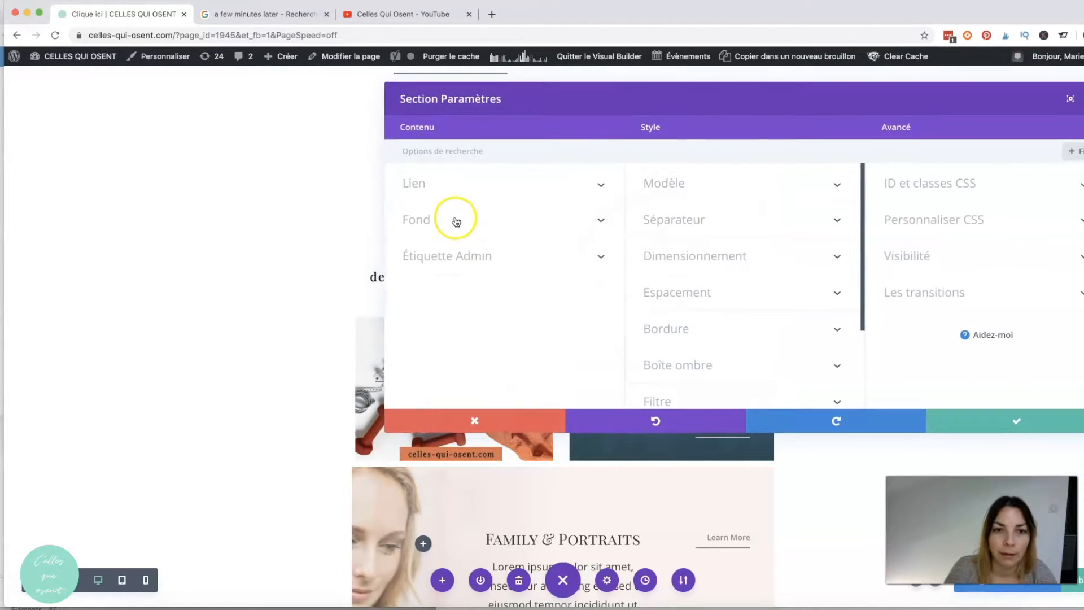
pyautogui.click(432, 181)
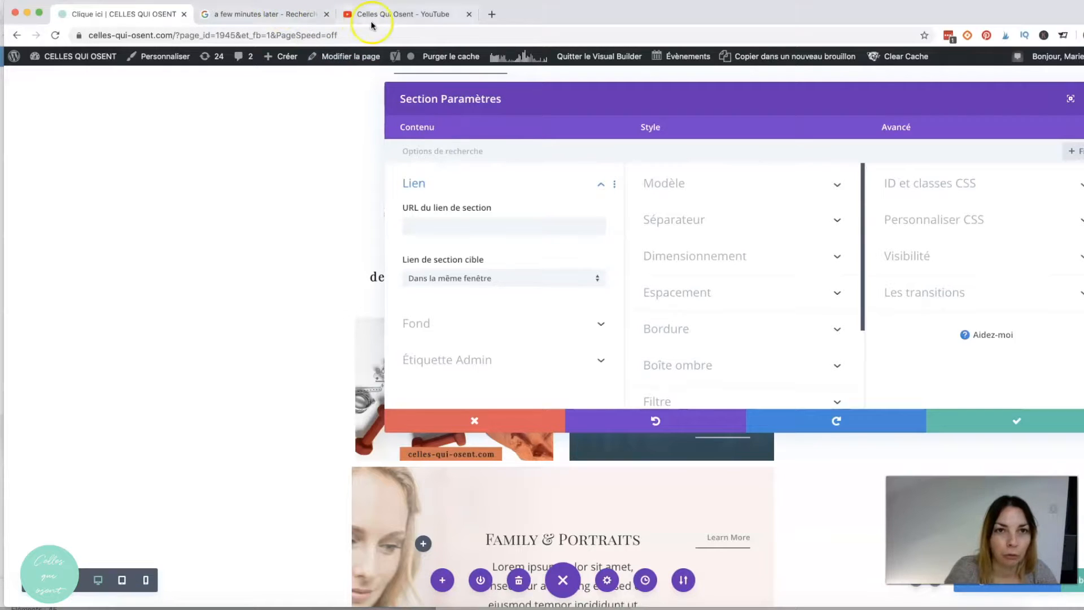
pyautogui.click(468, 226)
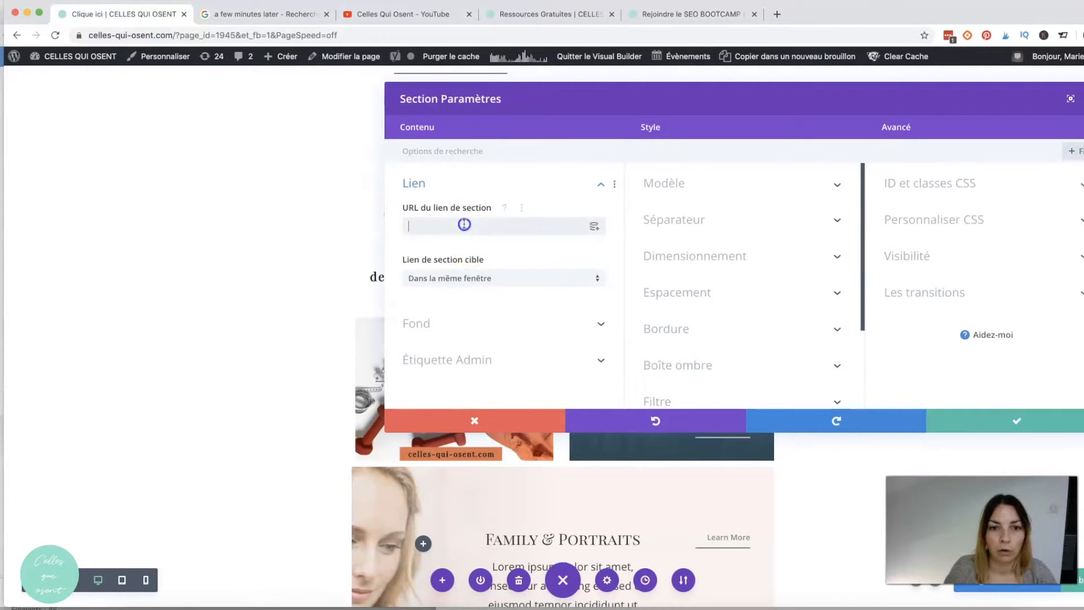
pyautogui.write('https://www.celles-qui-osent.com/rejoindre-le-seo-bootcamp/')
pyautogui.click(983, 411)
# - Clear the label of the "Book An Appointment" button over the SEO Bootcamp picture and save its settings
pyautogui.moveTo(419, 368)
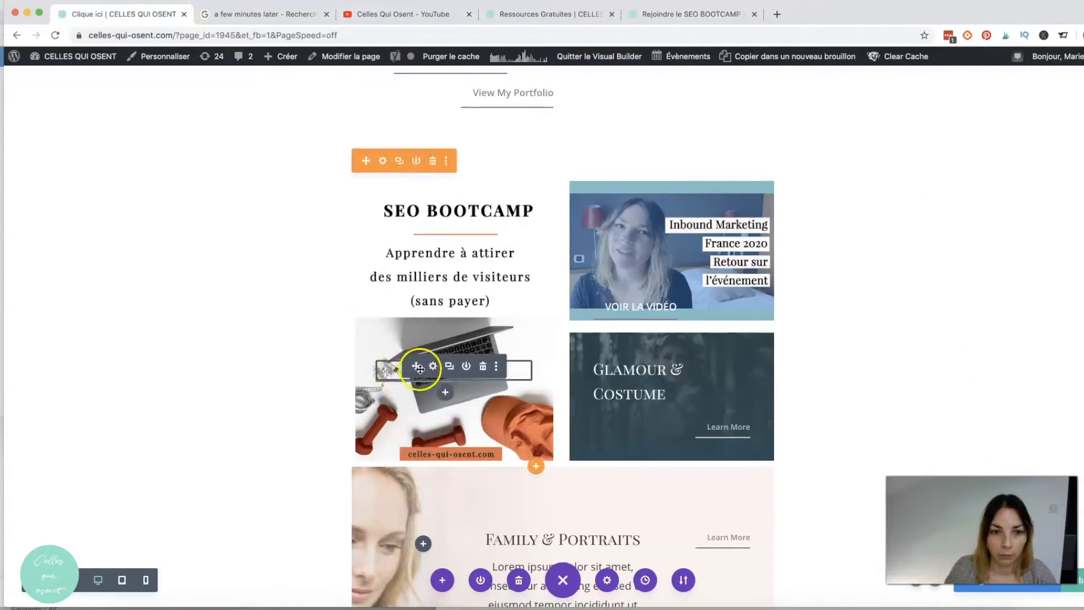
pyautogui.click(481, 366)
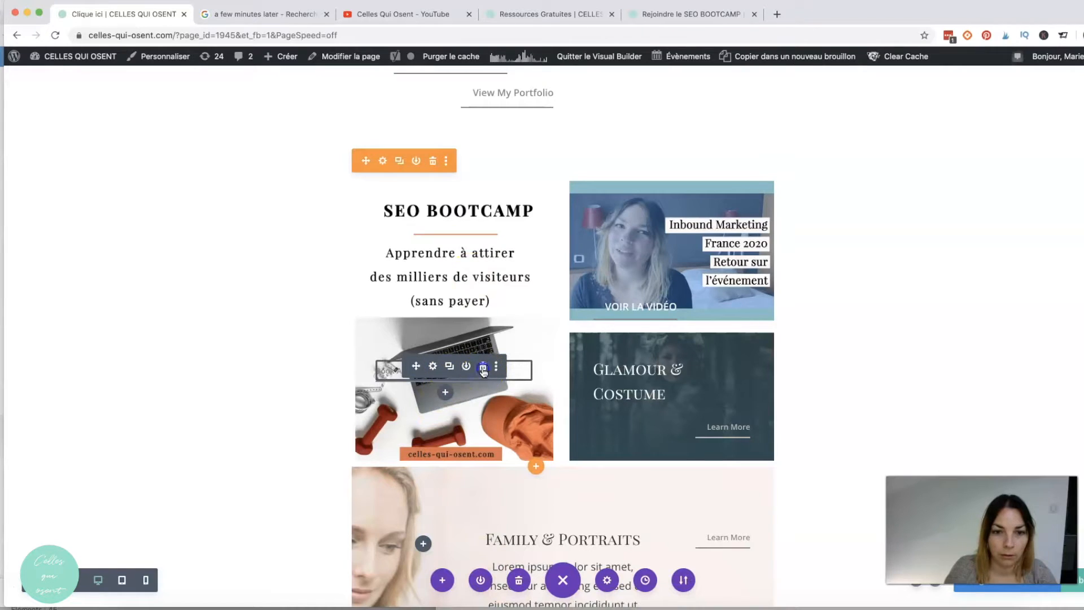
pyautogui.click(484, 372)
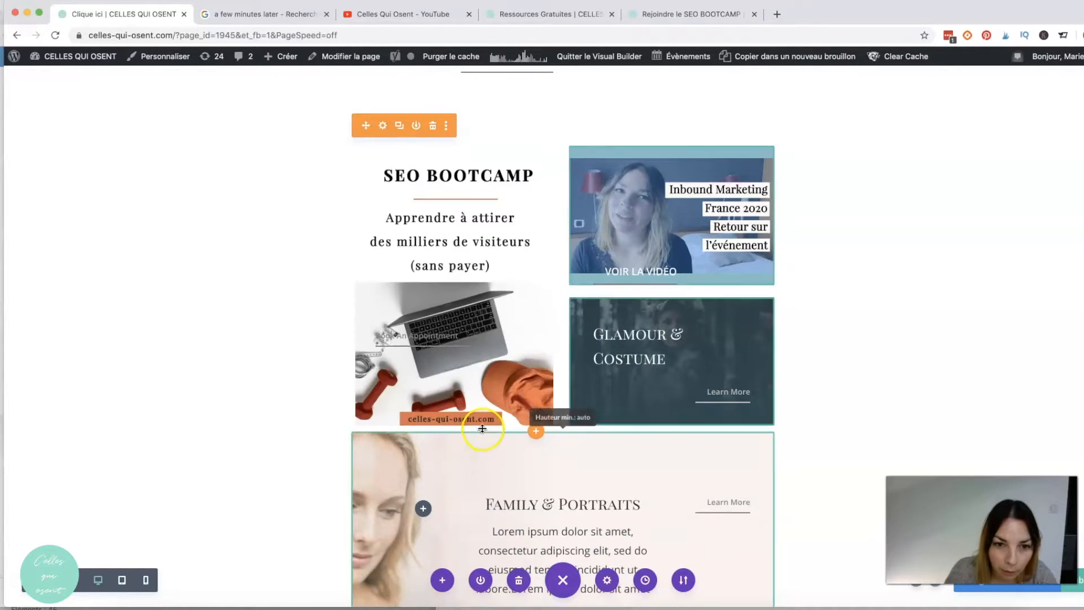
pyautogui.click(433, 331)
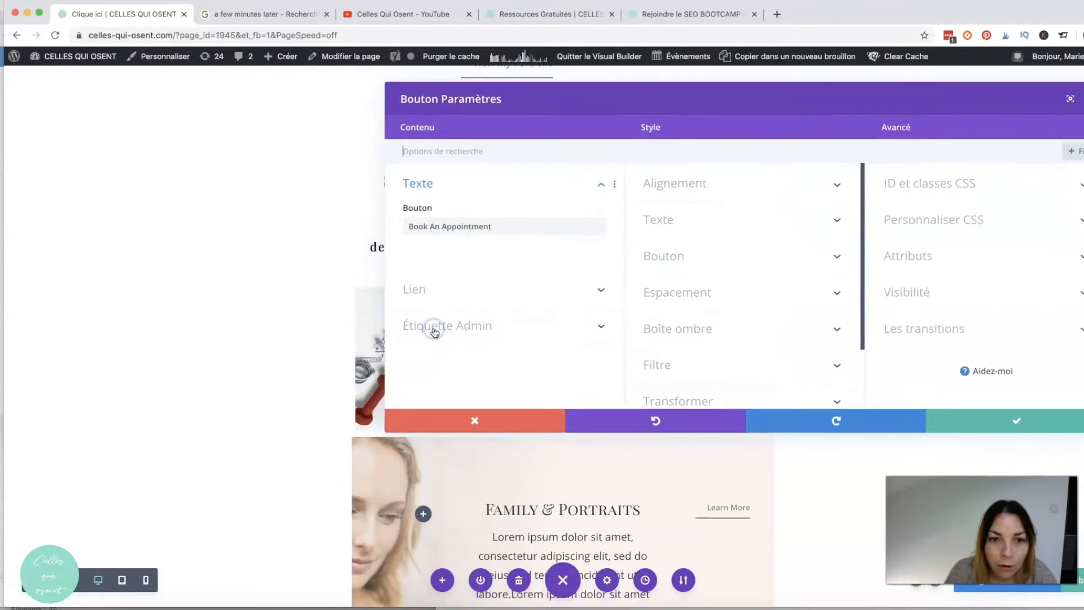
pyautogui.tripleClick(416, 219)
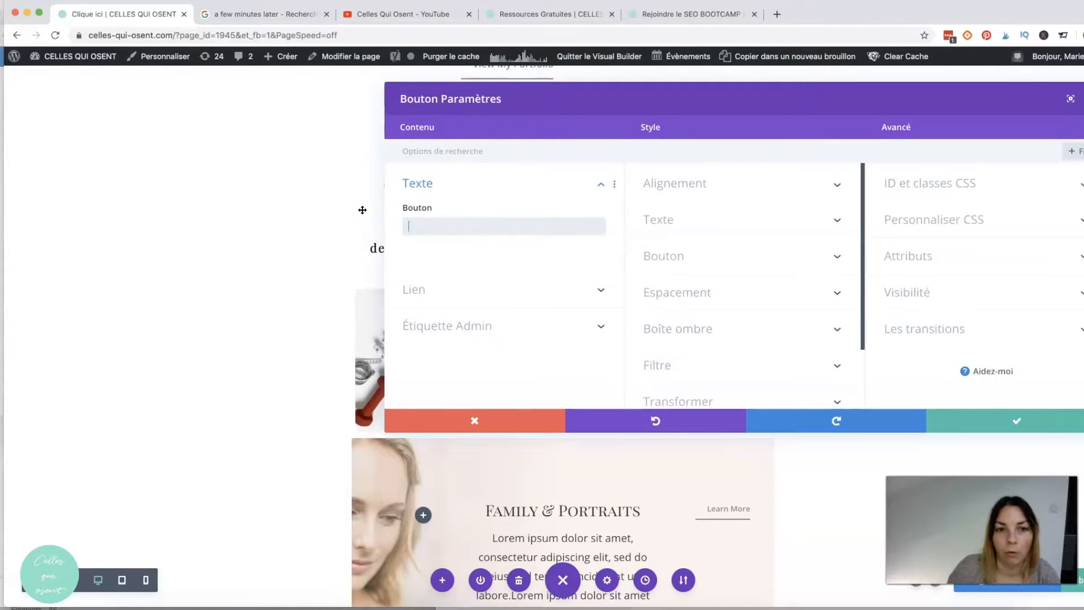
pyautogui.moveTo(508, 104); pyautogui.dragTo(474, 68)
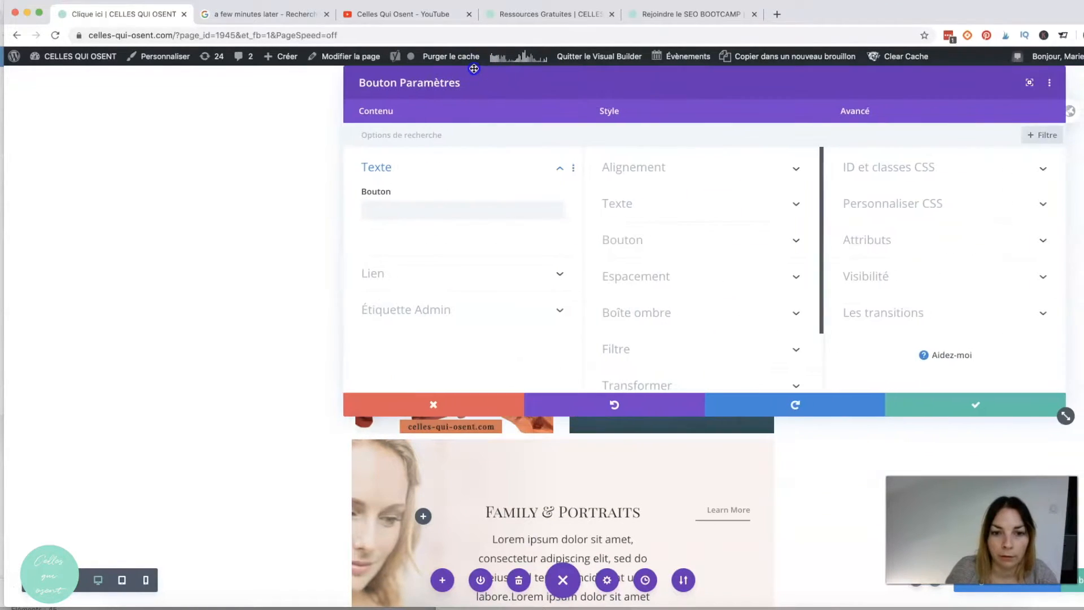
pyautogui.click(960, 406)
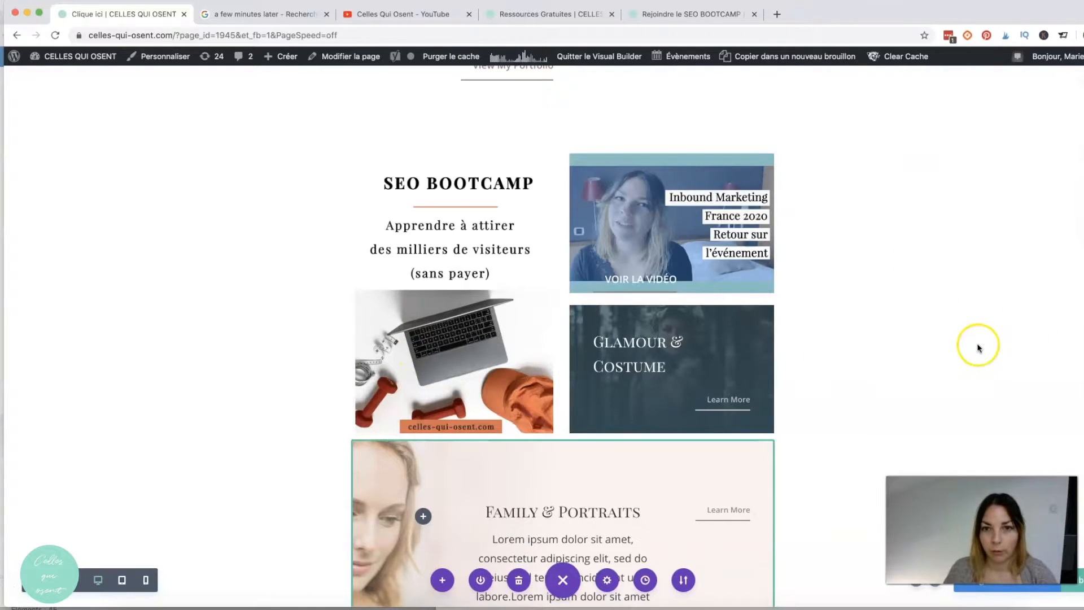
# - Review the page from the "Hair & Makeup" header down to the "Family & Portraits" block to check the customized blocks
pyautogui.scroll(-1, 978, 348)
pyautogui.scroll(4, 977, 348)
pyautogui.scroll(-6, 965, 351)
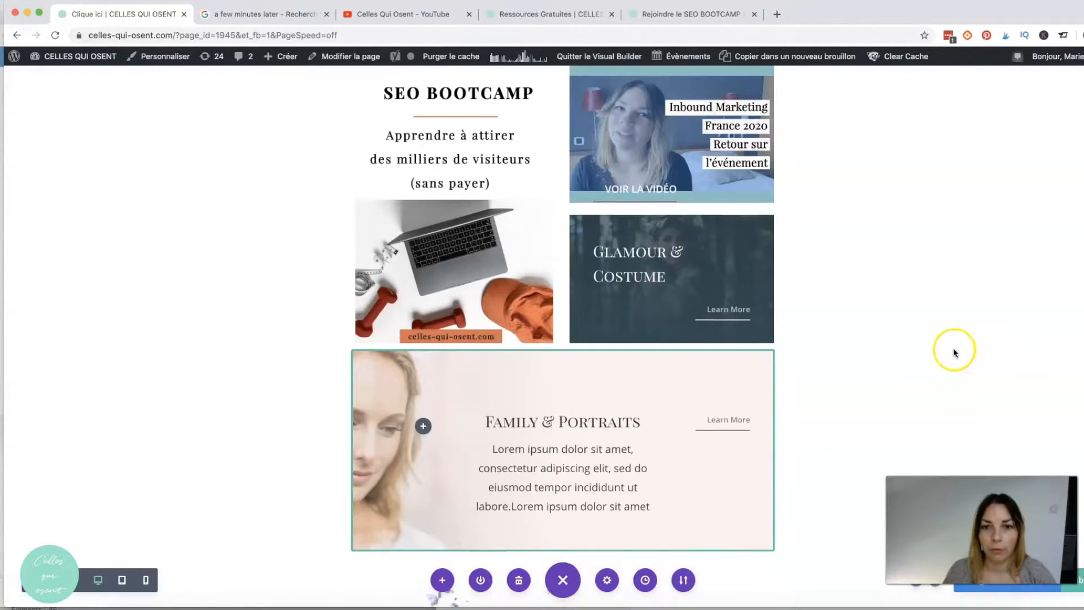
pyautogui.scroll(2, 953, 348)
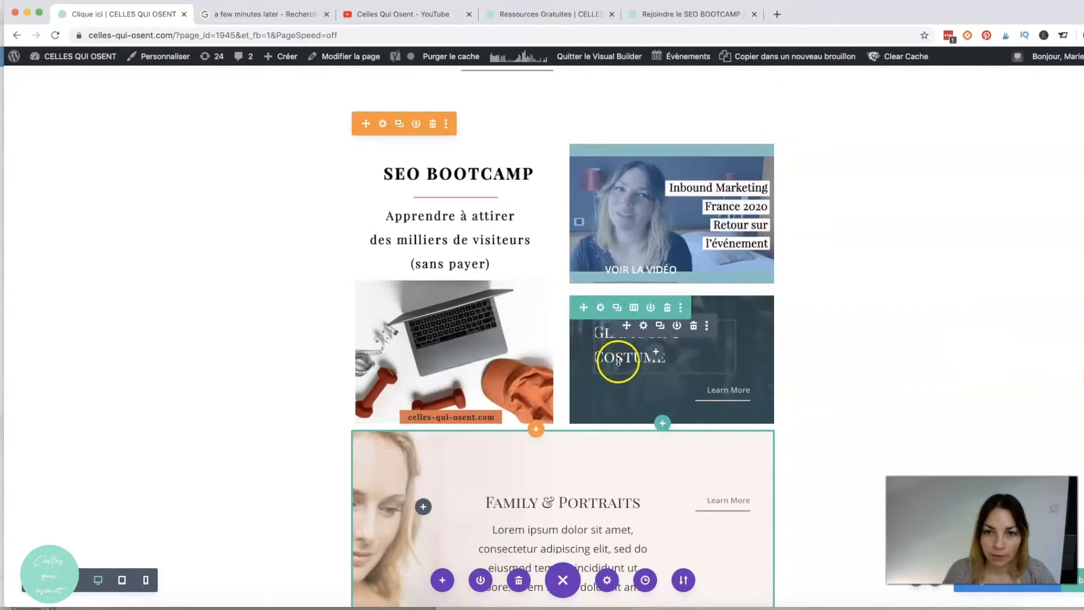
pyautogui.scroll(-1, 887, 346)
pyautogui.scroll(10, 887, 347)
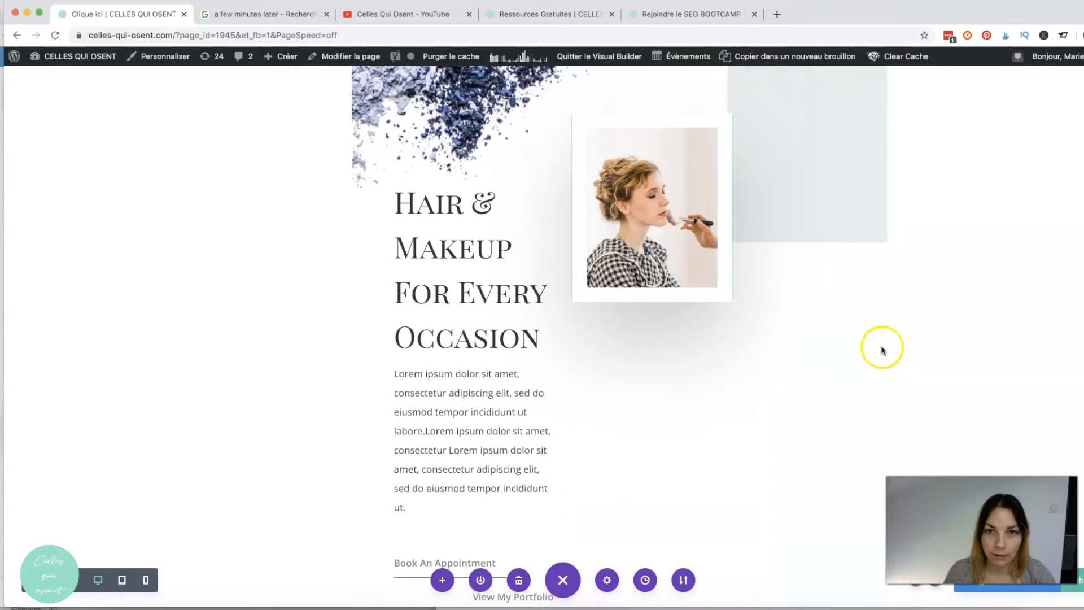
pyautogui.scroll(-4, 881, 345)
pyautogui.scroll(4, 881, 343)
pyautogui.scroll(-5, 879, 345)
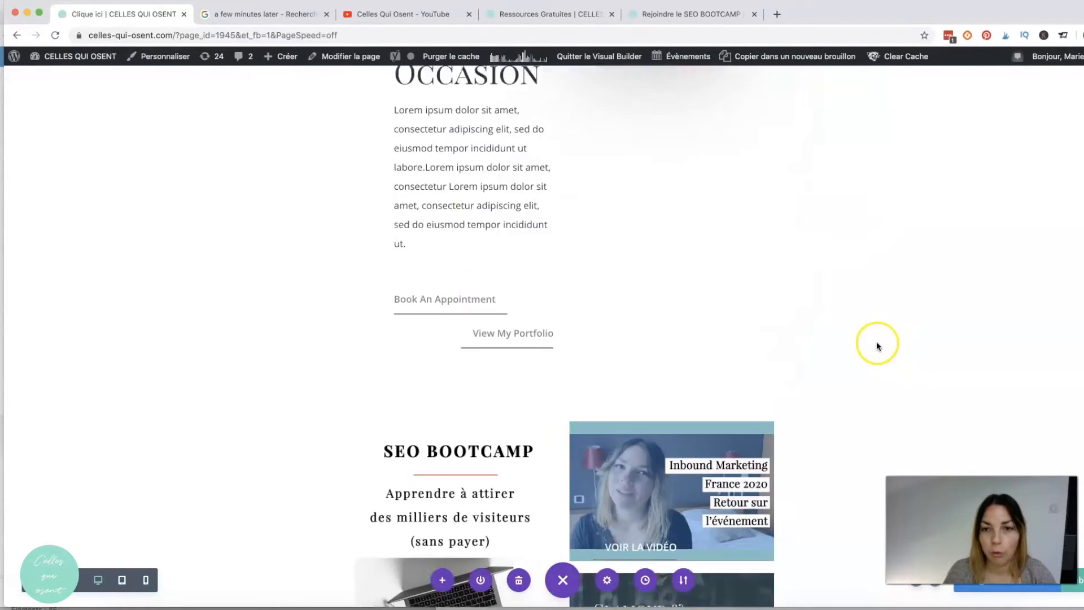
pyautogui.scroll(-6, 877, 346)
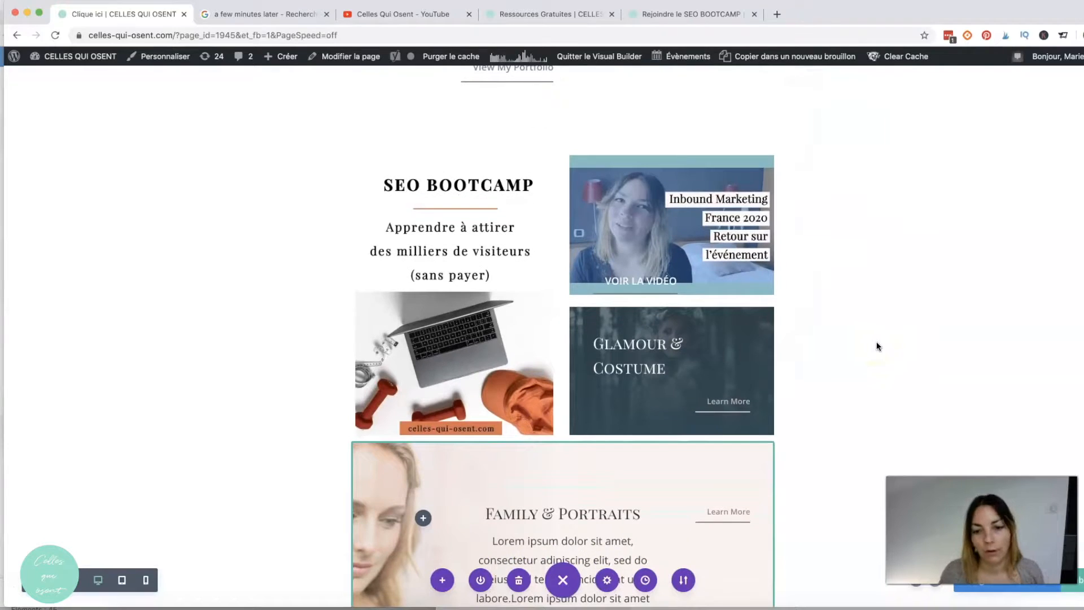
pyautogui.scroll(1, 878, 347)
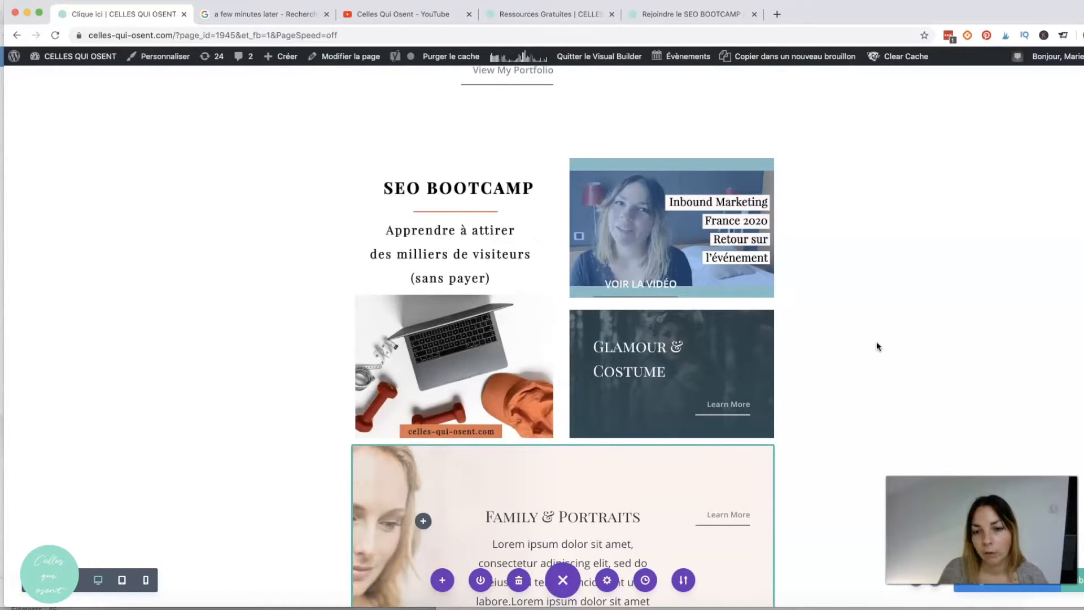
pyautogui.scroll(4, 879, 346)
pyautogui.scroll(-4, 878, 346)
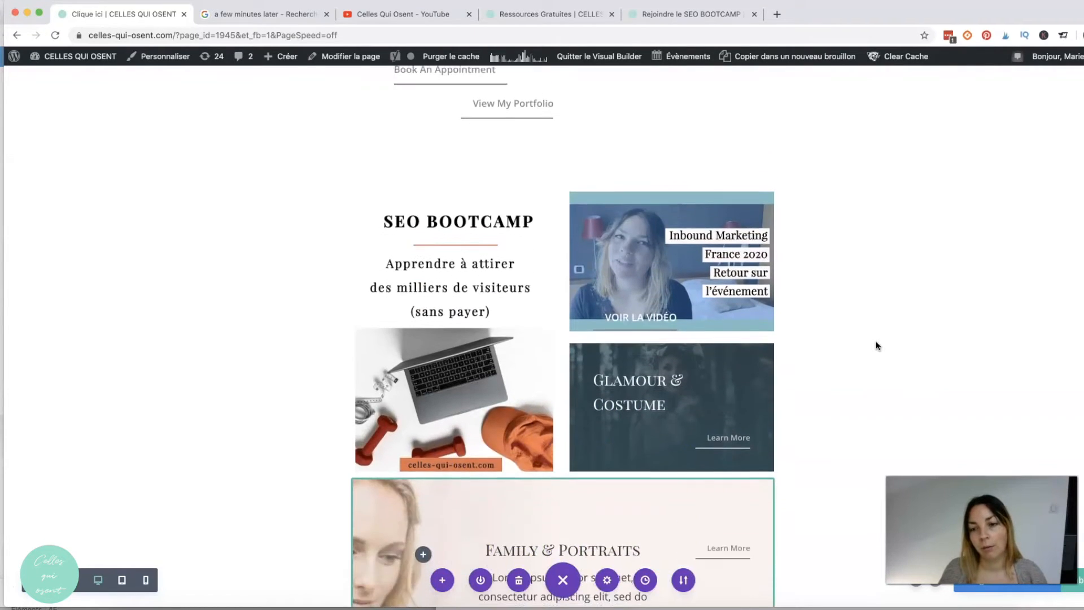
# - Review the whole page from the "Hair & Makeup" header down to "Hair & Makeup Services" to find template sections that are not needed
pyautogui.scroll(-1, 877, 345)
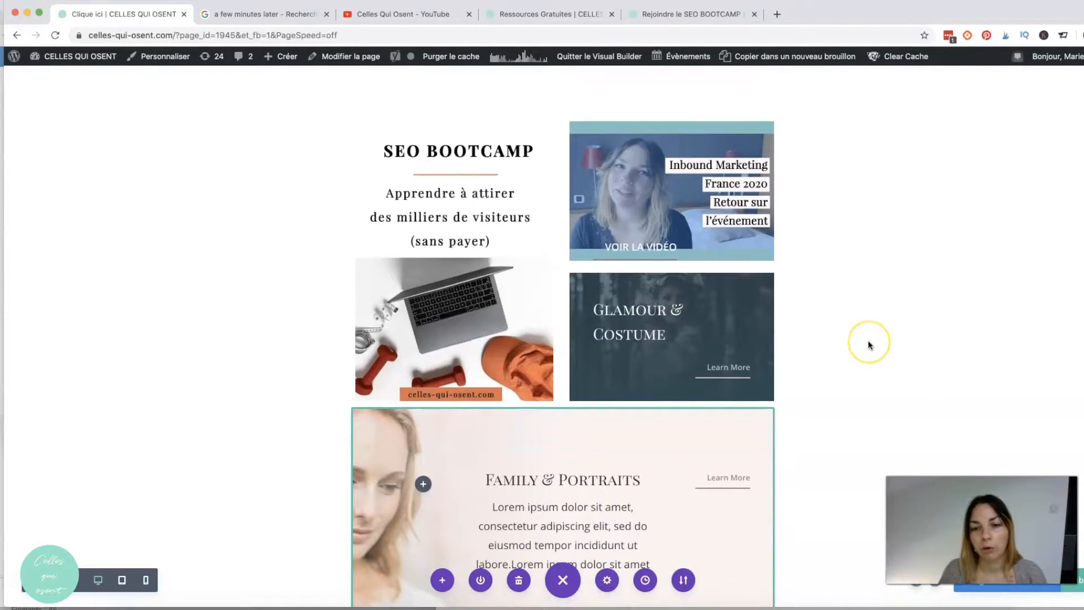
pyautogui.scroll(10, 869, 344)
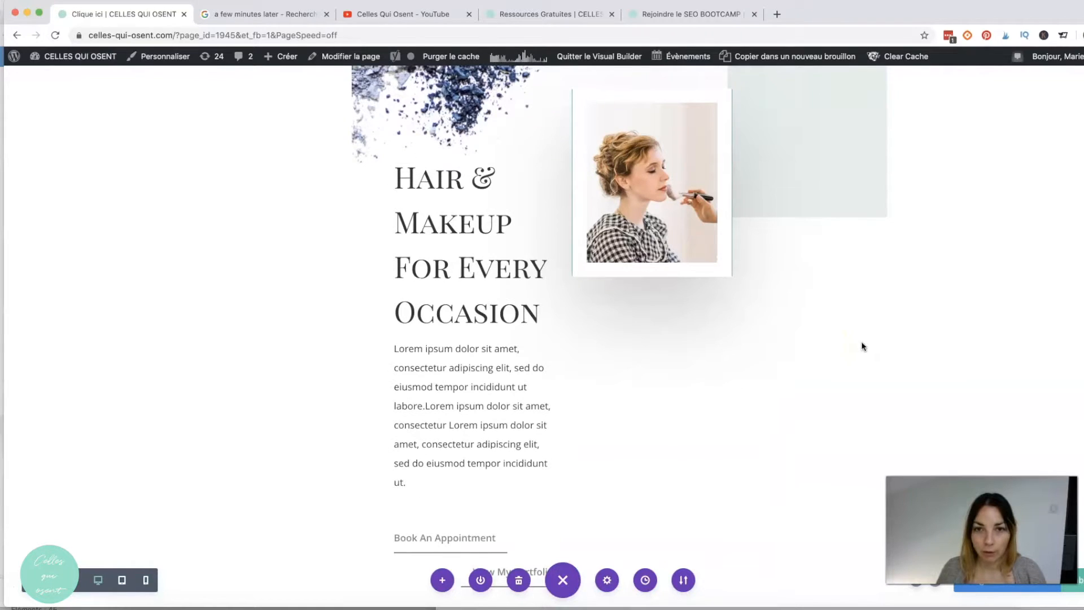
pyautogui.scroll(2, 863, 346)
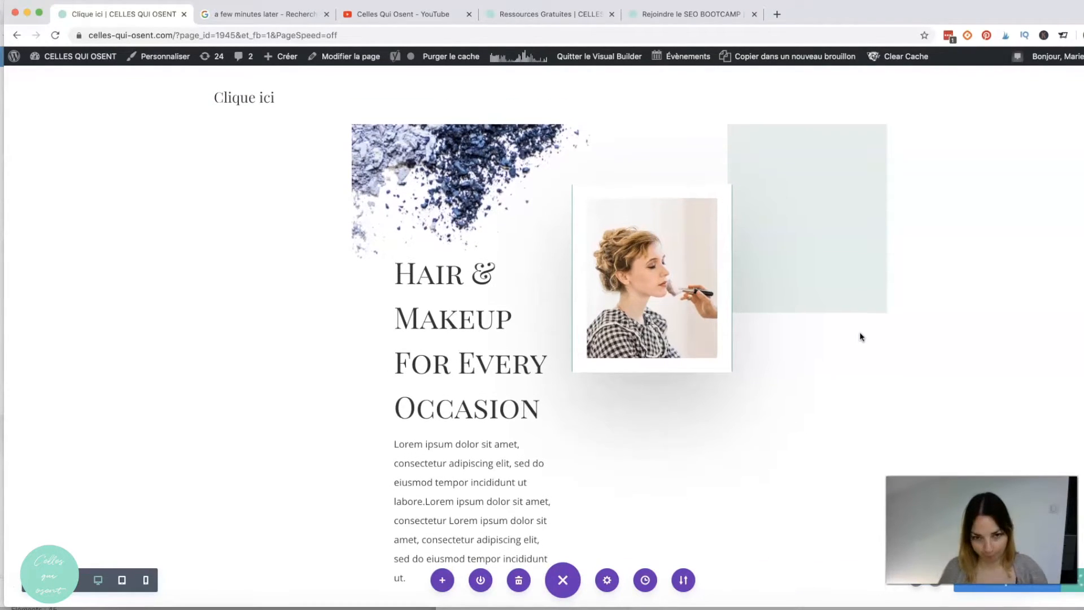
pyautogui.scroll(-2, 860, 331)
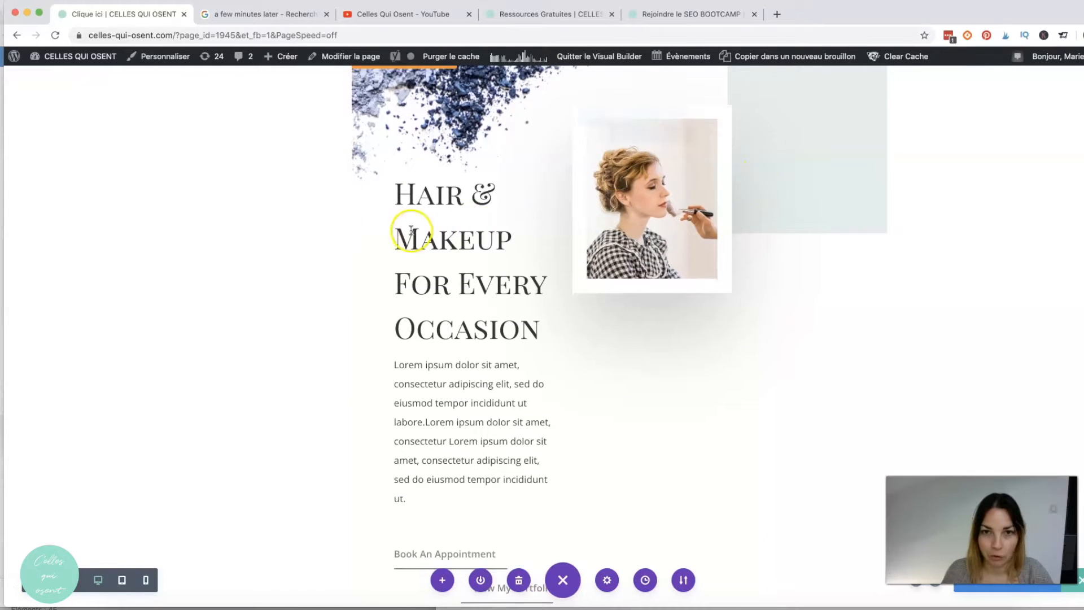
pyautogui.scroll(-13, 658, 356)
pyautogui.scroll(-2, 759, 354)
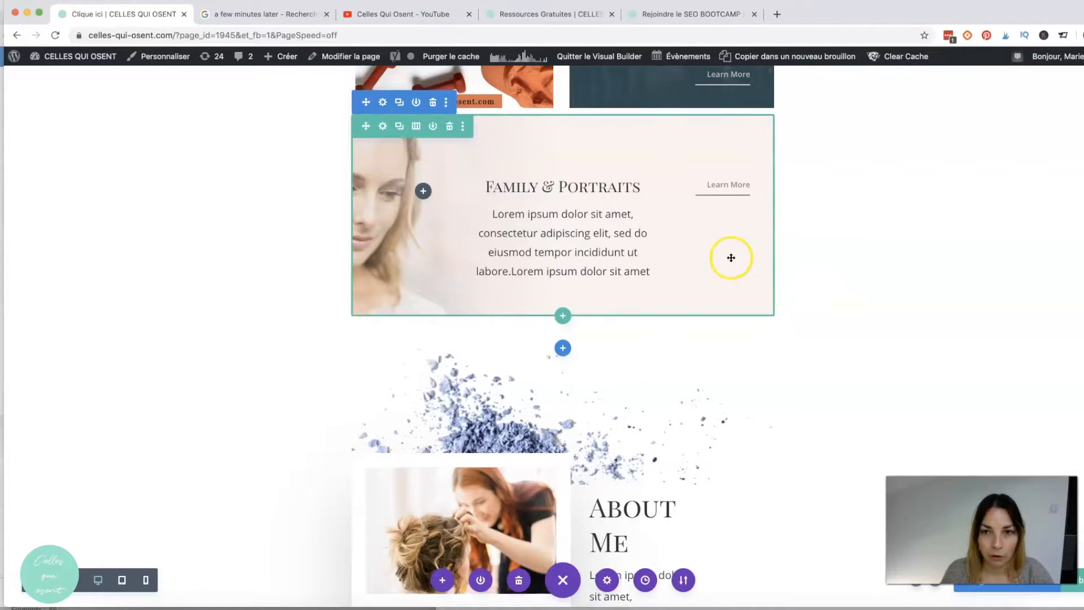
pyautogui.scroll(-1, 731, 255)
pyautogui.scroll(-4, 760, 181)
pyautogui.scroll(2, 825, 246)
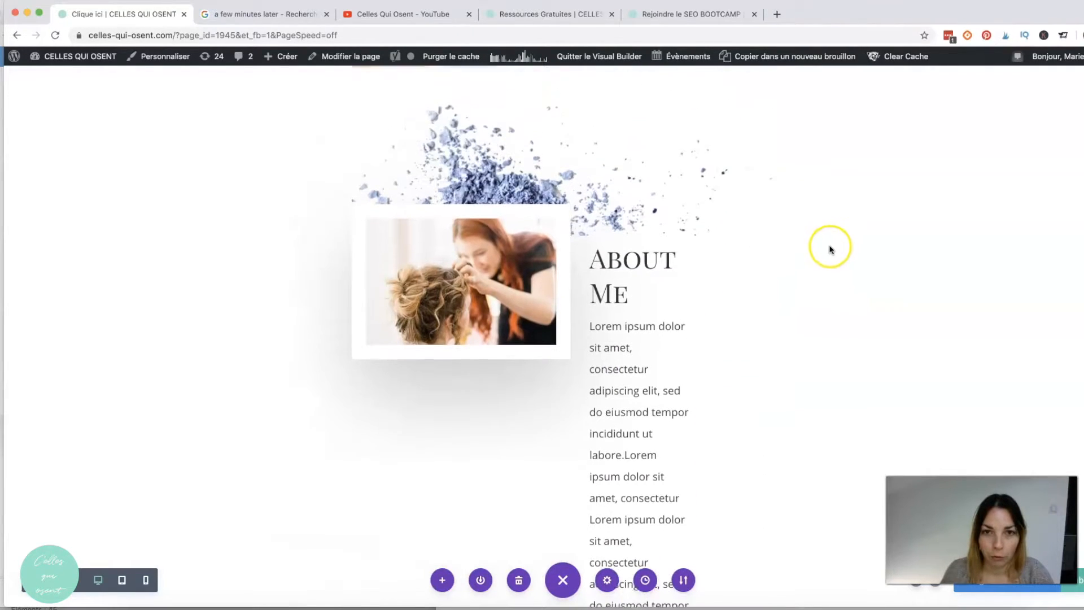
pyautogui.scroll(-15, 707, 252)
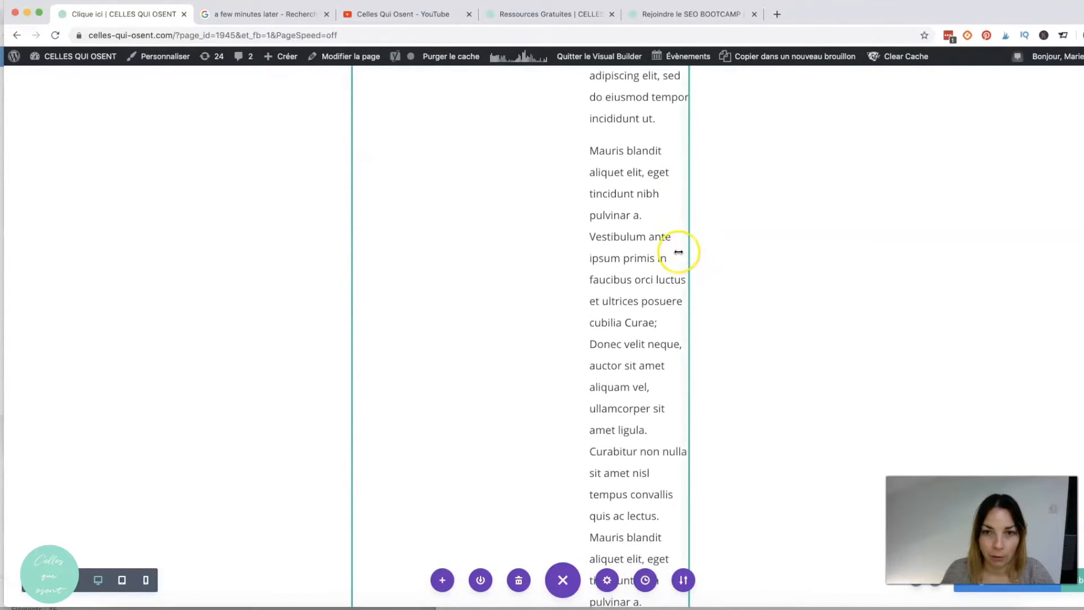
pyautogui.scroll(-6, 675, 253)
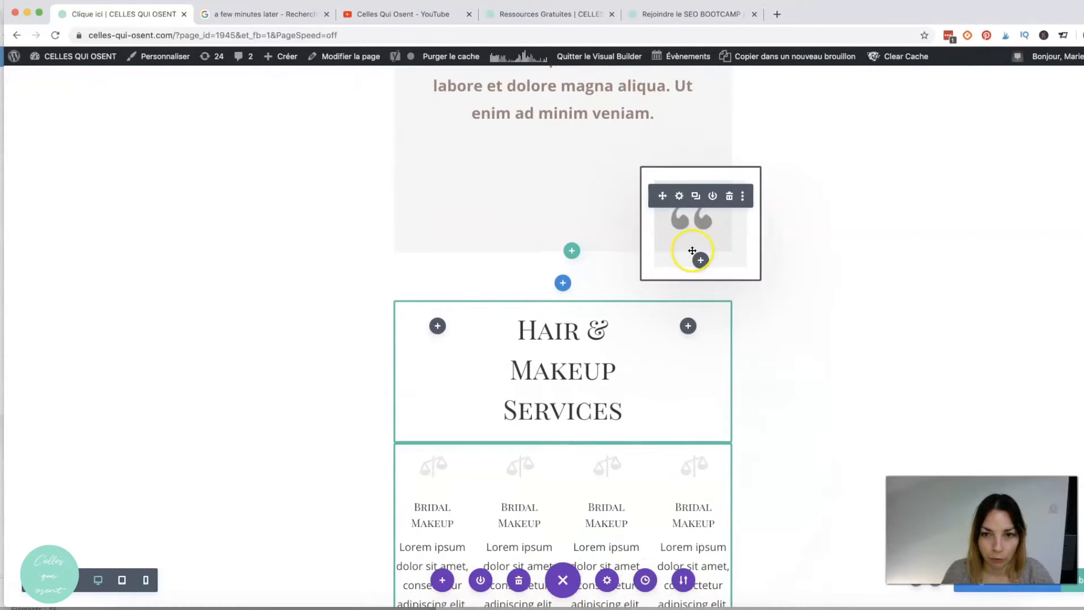
pyautogui.scroll(3, 974, 315)
pyautogui.scroll(-8, 958, 310)
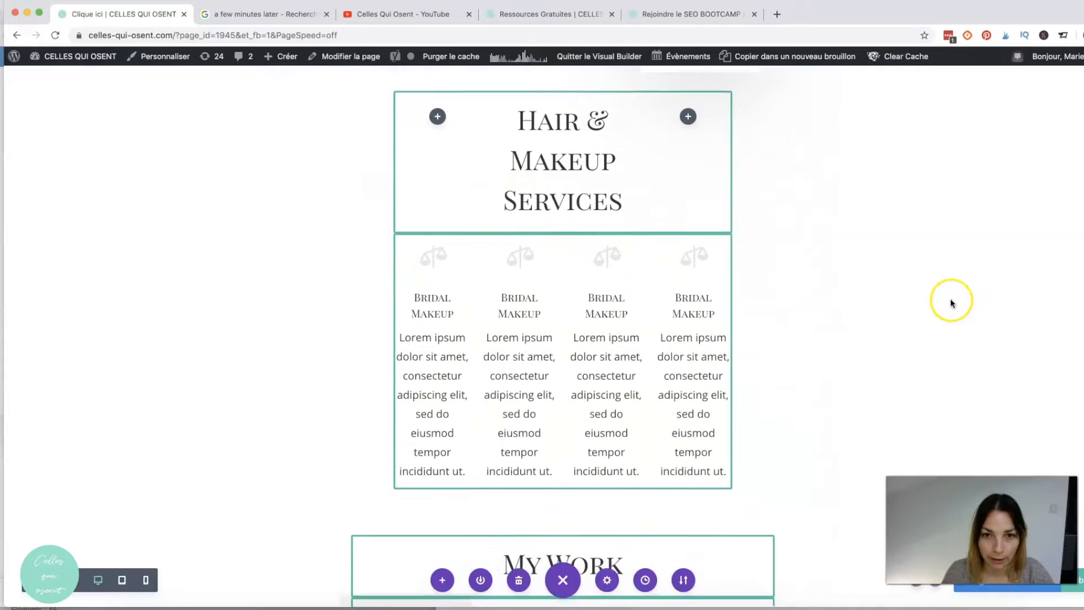
# - Delete the "Hair & Makeup Services", "My Work", "Subscribe Now" and dark contact sections from the lower part of the page
pyautogui.scroll(2, 548, 141)
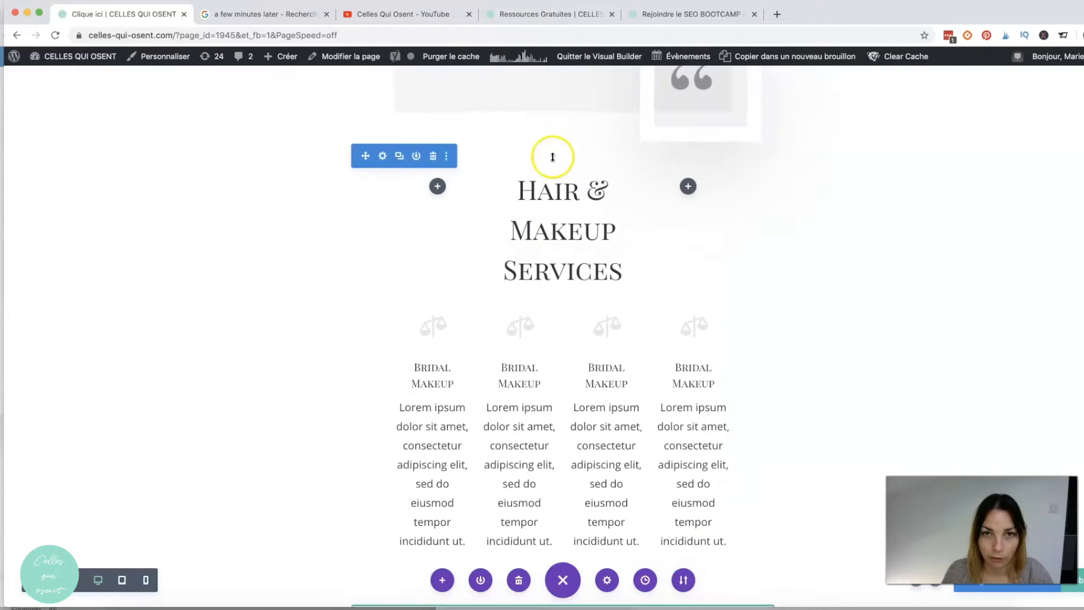
pyautogui.click(435, 156)
pyautogui.scroll(-2, 598, 227)
pyautogui.scroll(1, 598, 230)
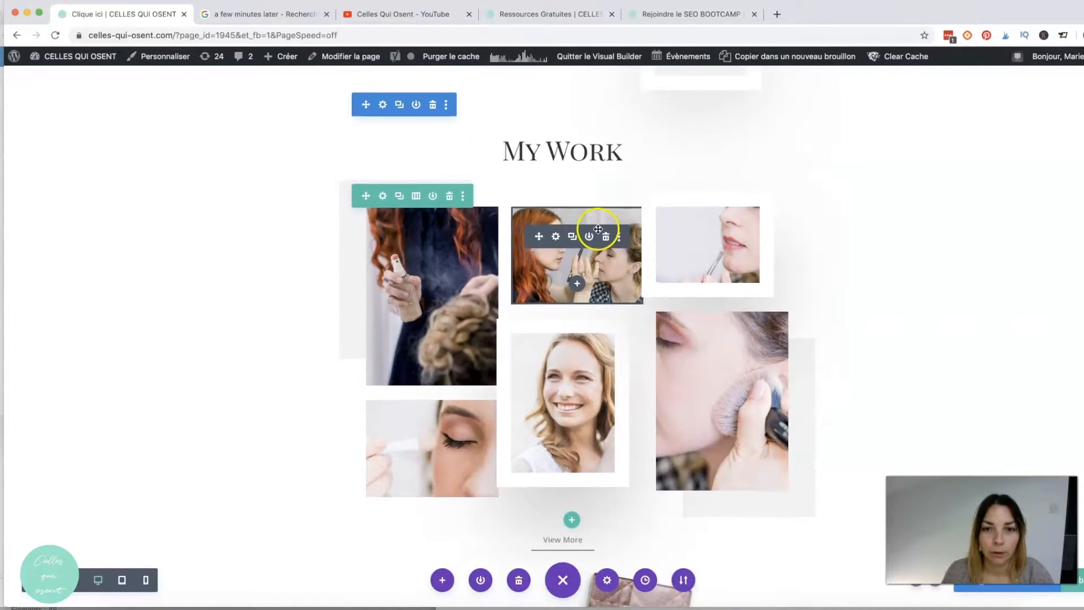
pyautogui.click(431, 104)
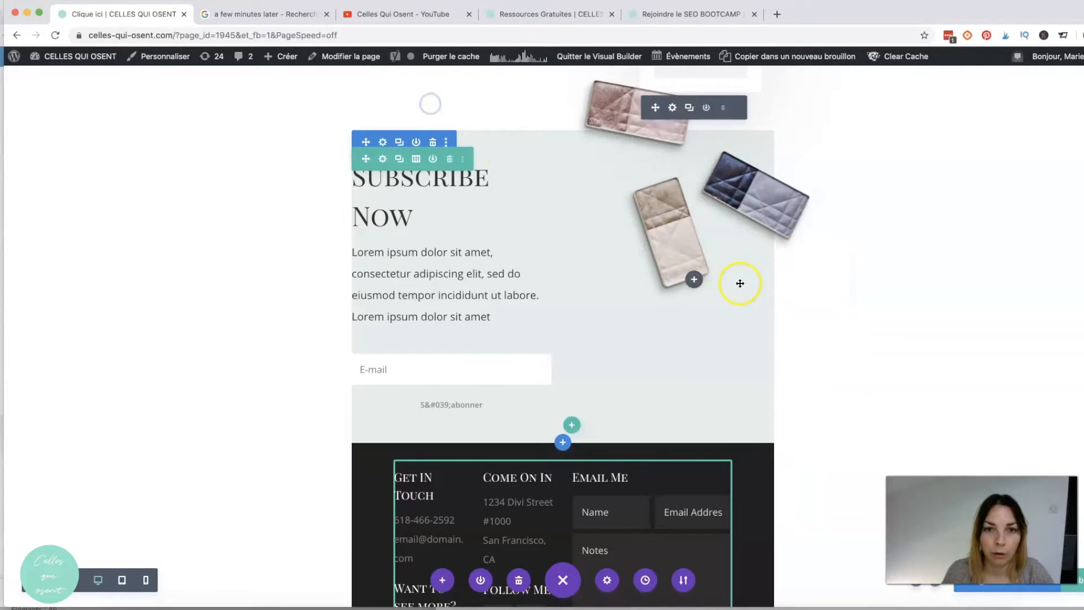
pyautogui.click(434, 142)
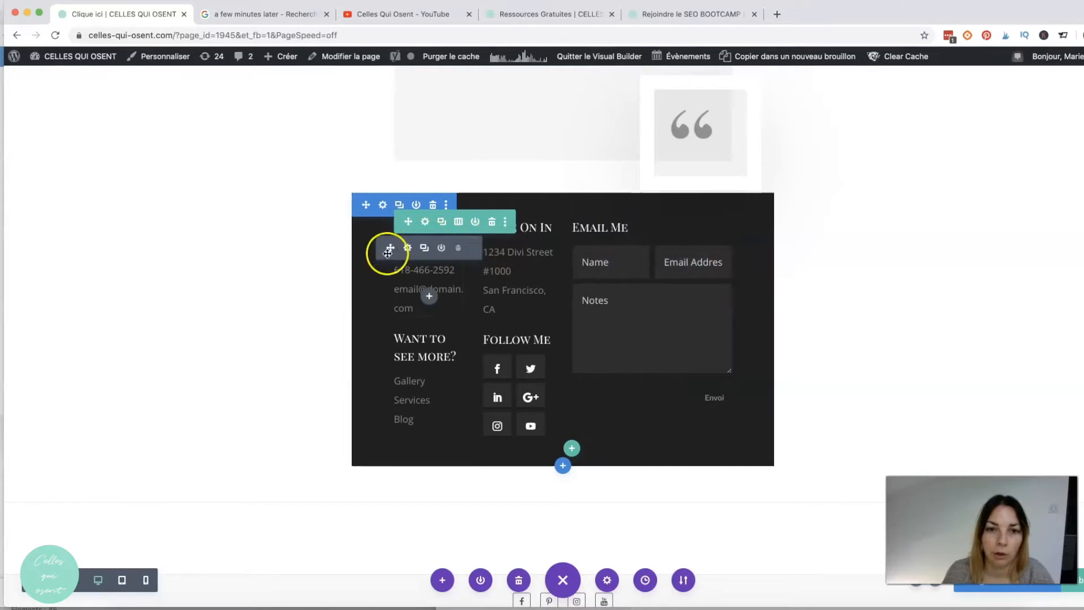
pyautogui.click(434, 204)
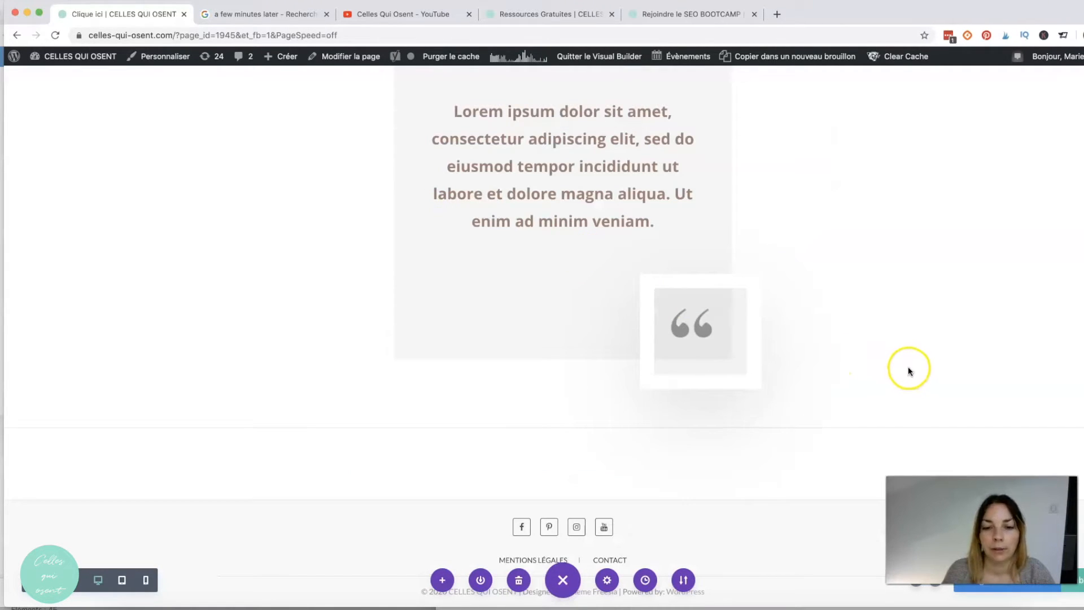
# - Delete the row with the grey lorem ipsum testimonial and its quotation-mark image near the page's end
pyautogui.scroll(1, 678, 206)
pyautogui.scroll(1, 497, 139)
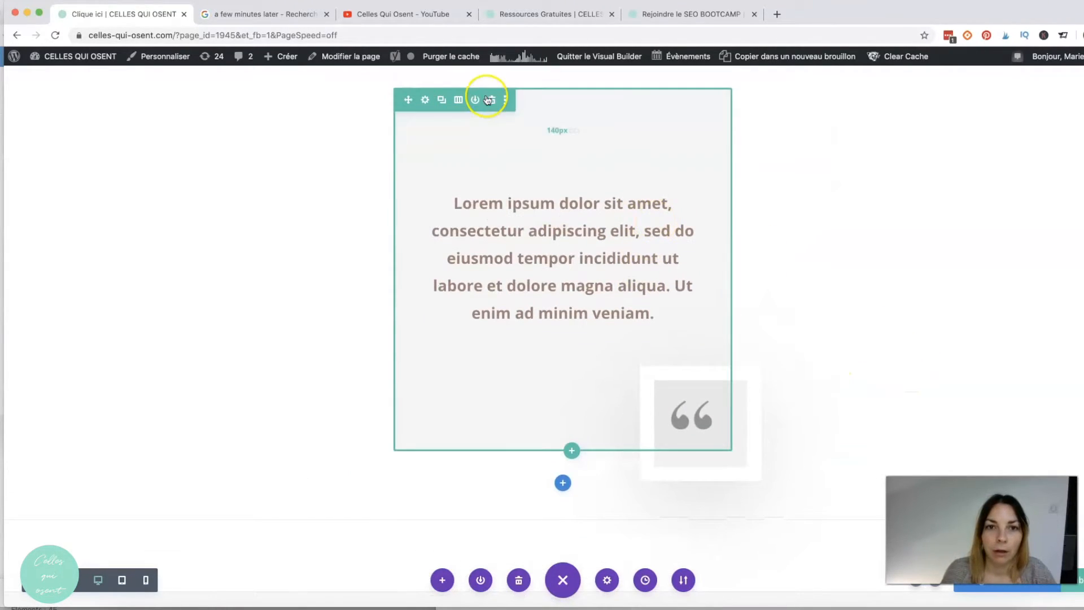
pyautogui.click(490, 100)
pyautogui.scroll(-2, 446, 334)
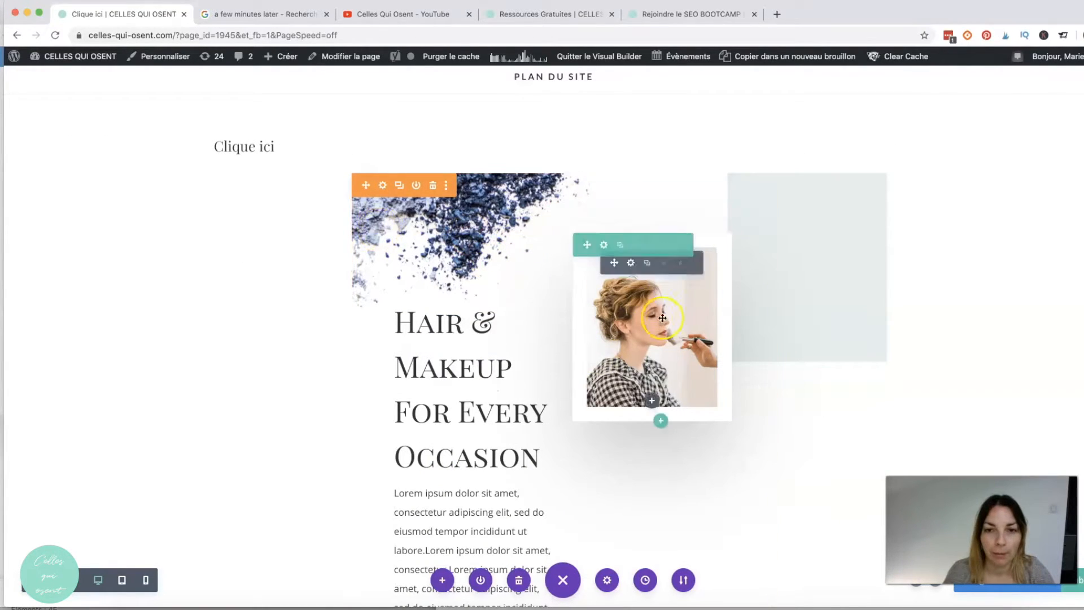
# - Replace the header's makeup photo with the black-and-white portrait of the blonde woman from the media library and save the image settings
pyautogui.click(632, 263)
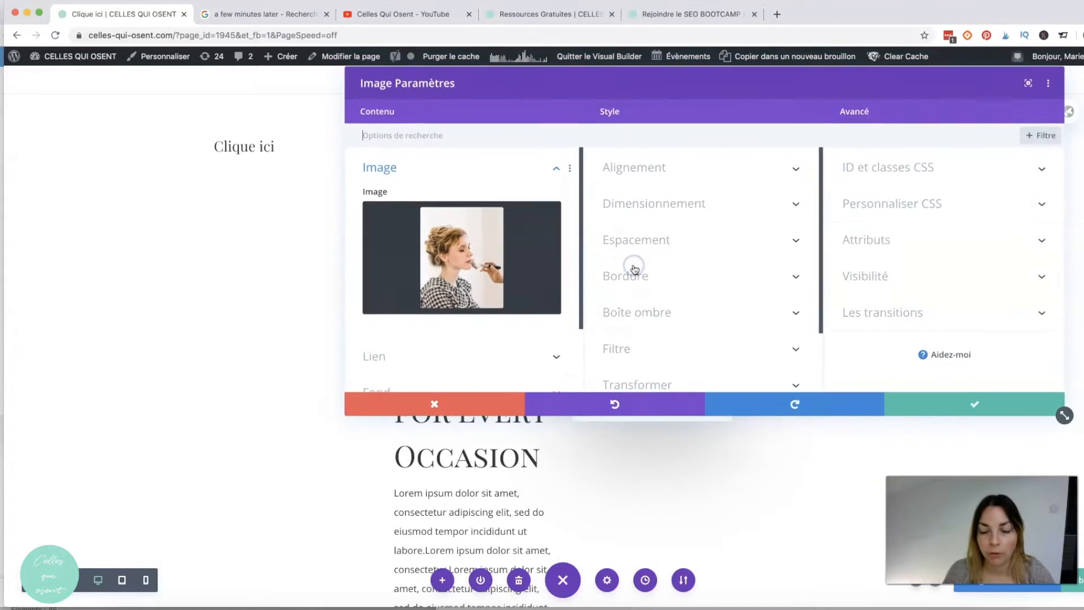
pyautogui.click(428, 246)
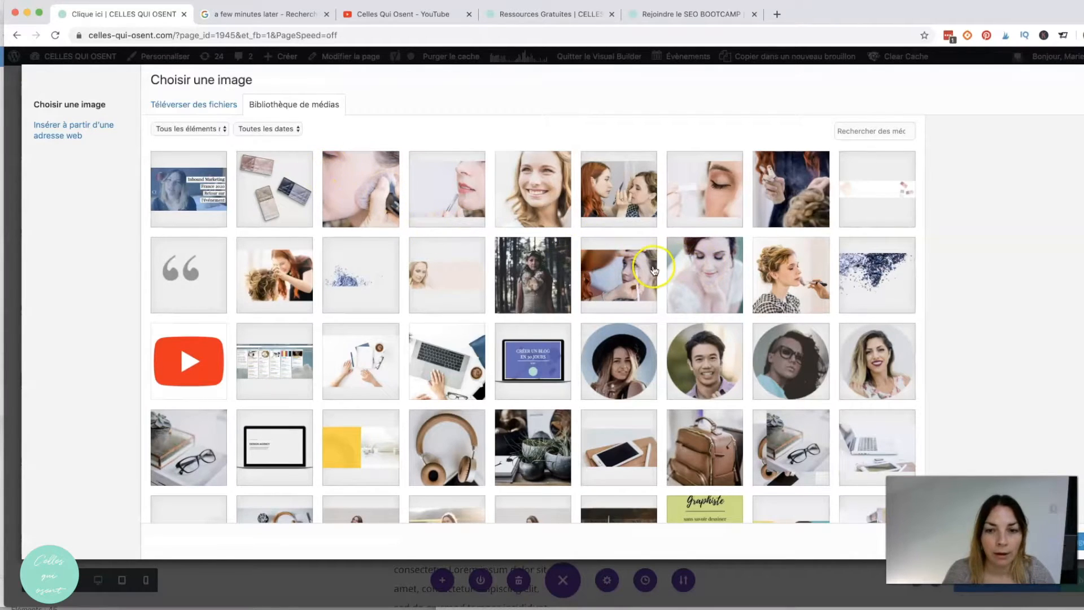
pyautogui.scroll(-2, 654, 269)
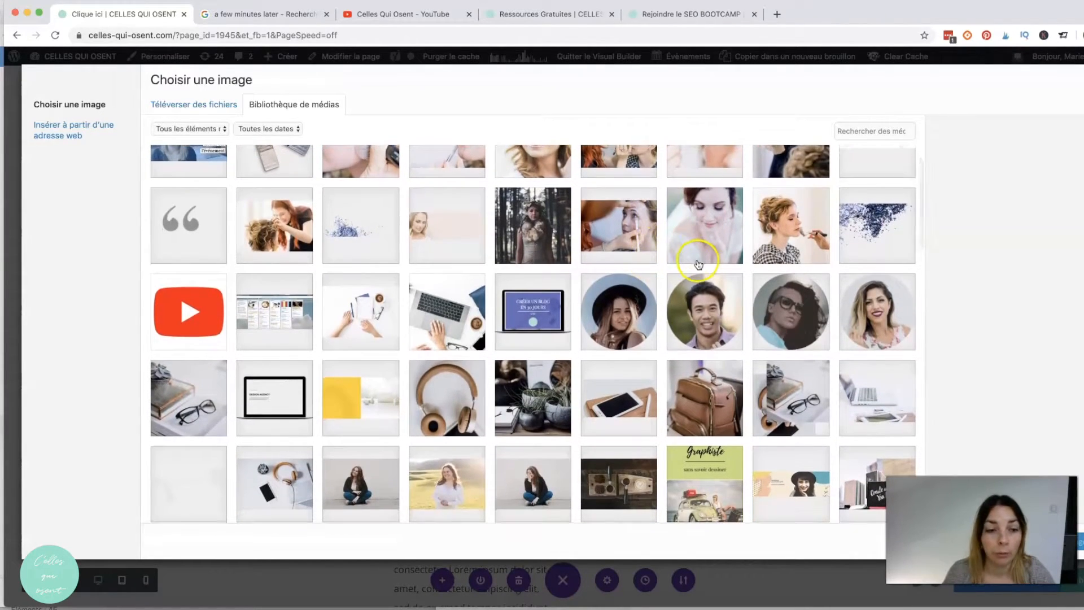
pyautogui.scroll(-10, 698, 264)
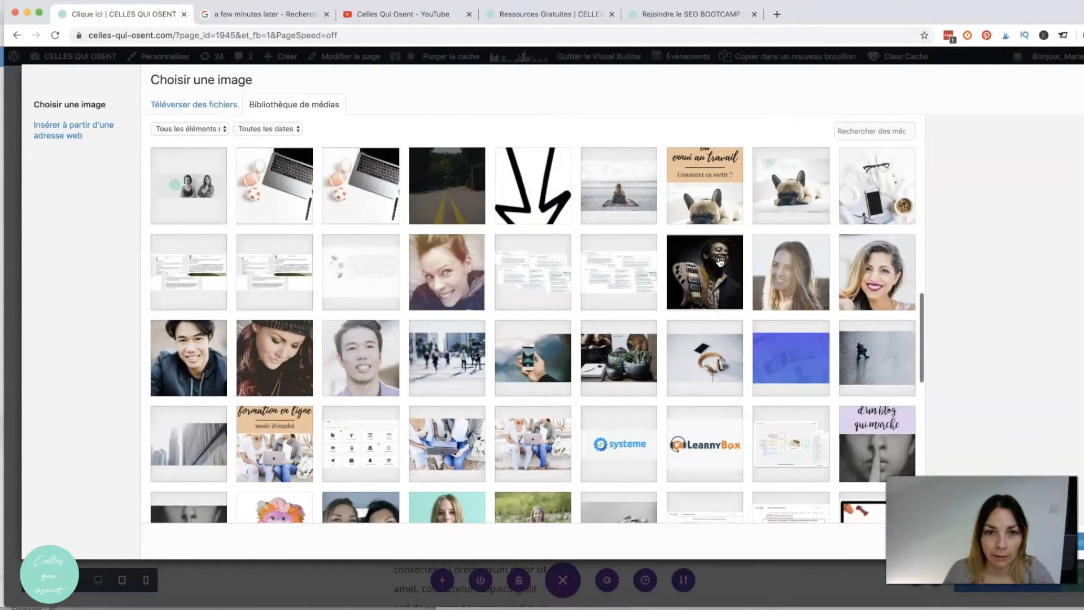
pyautogui.scroll(-10, 432, 287)
pyautogui.scroll(-15, 432, 287)
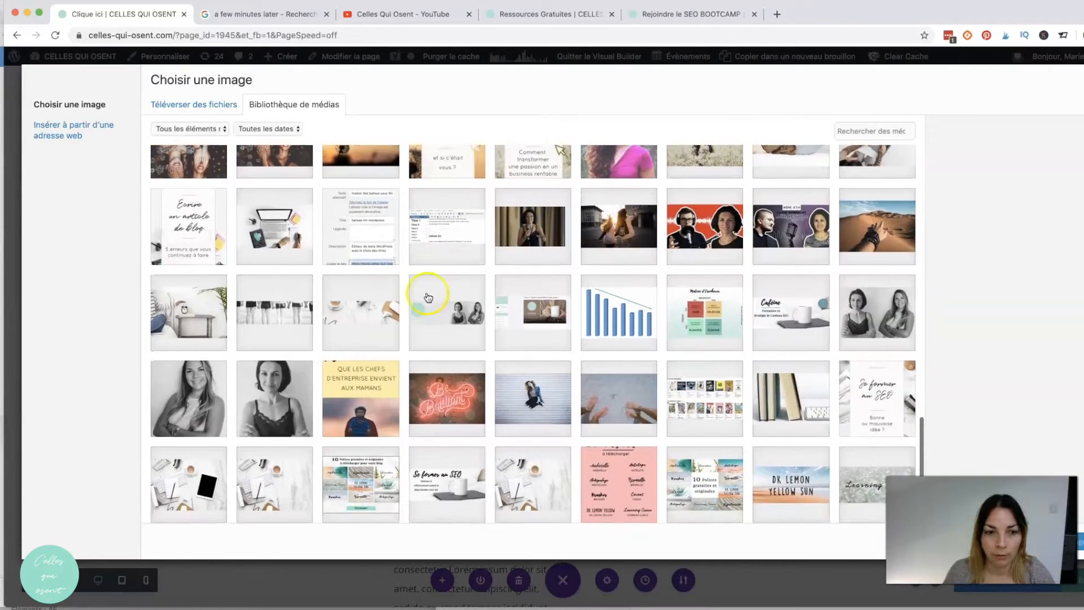
pyautogui.click(177, 391)
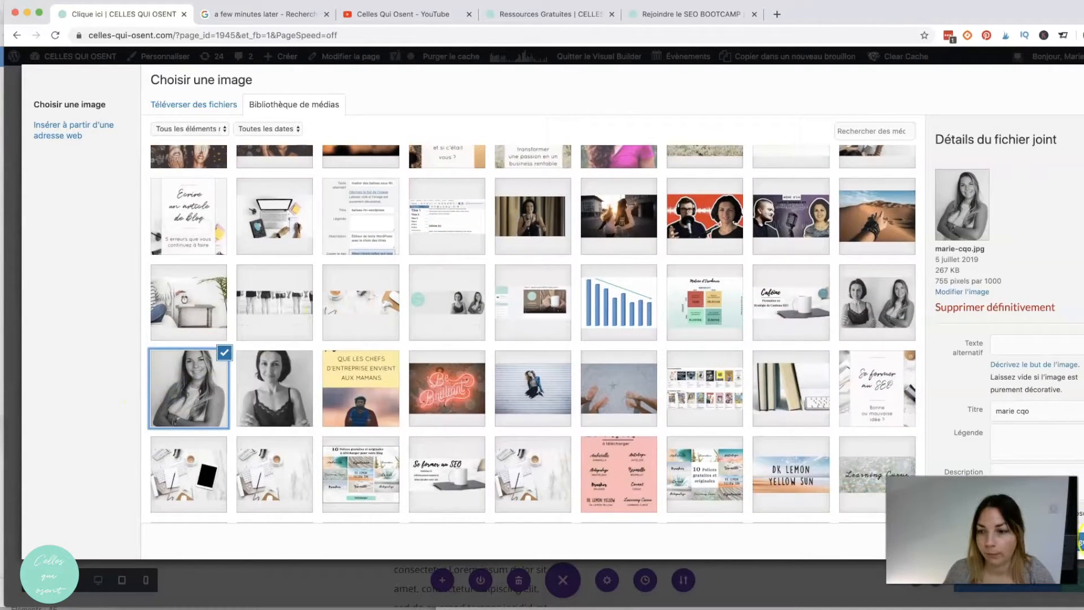
pyautogui.click(1039, 542)
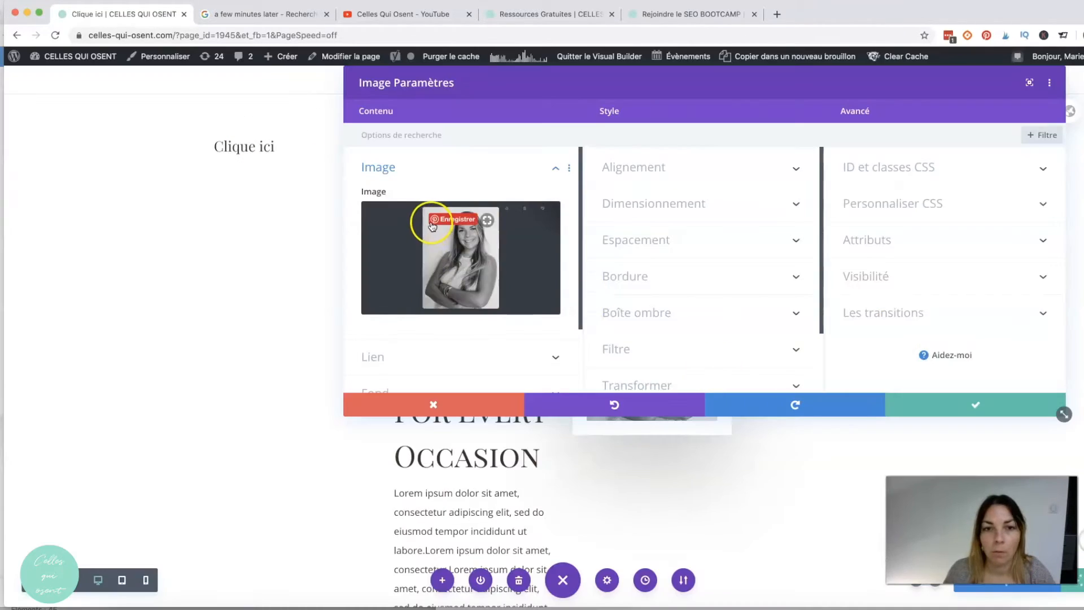
pyautogui.click(958, 405)
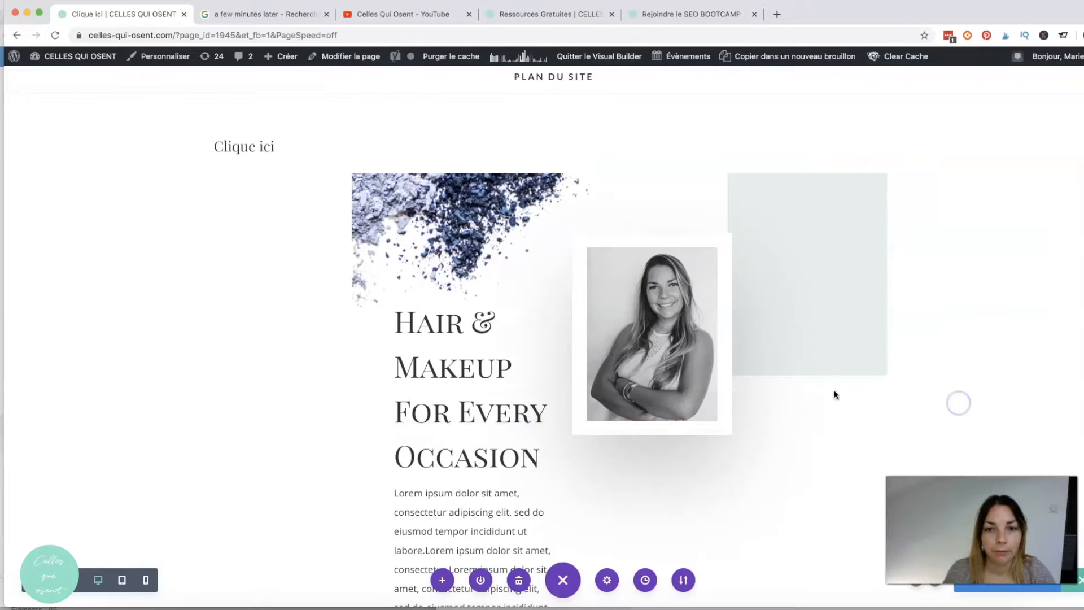
# - Replace the "Hair & Makeup For Every Occasion" text with an "À Propos" heading and a personal introduction ending in "À très vite !", and save it
pyautogui.click(435, 374)
pyautogui.moveTo(540, 458); pyautogui.dragTo(387, 338)
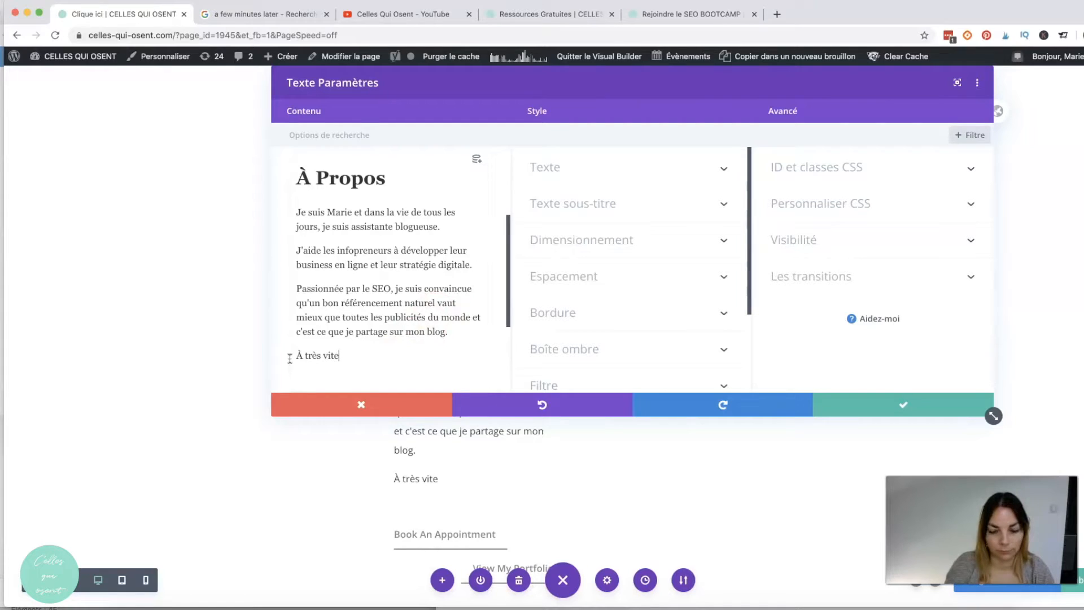
pyautogui.click(923, 410)
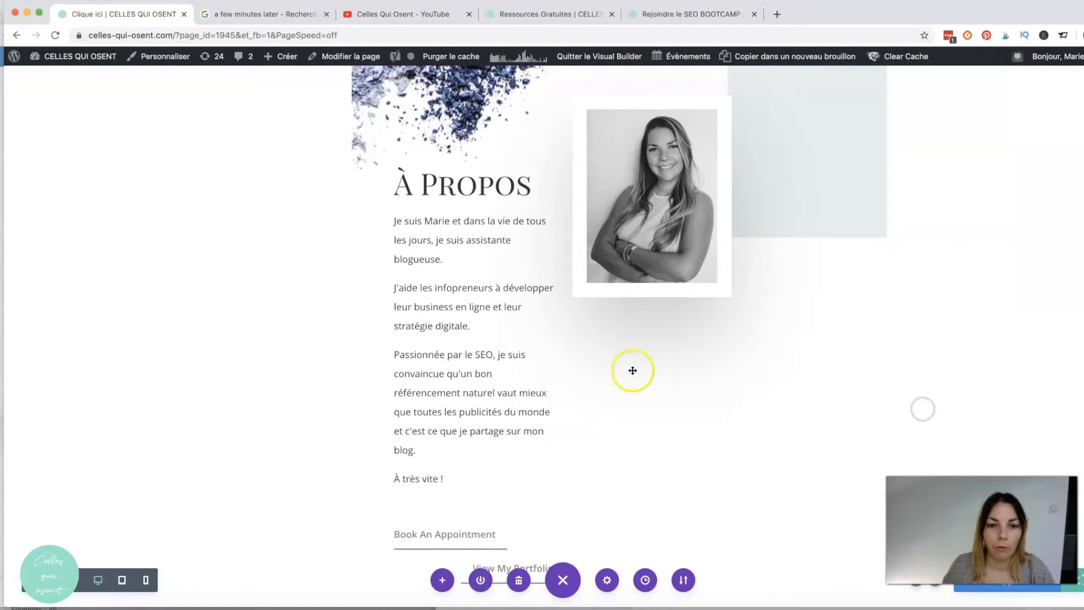
# - Remove the blue powder background image from the "À Propos" section and save the section settings
pyautogui.scroll(3, 632, 370)
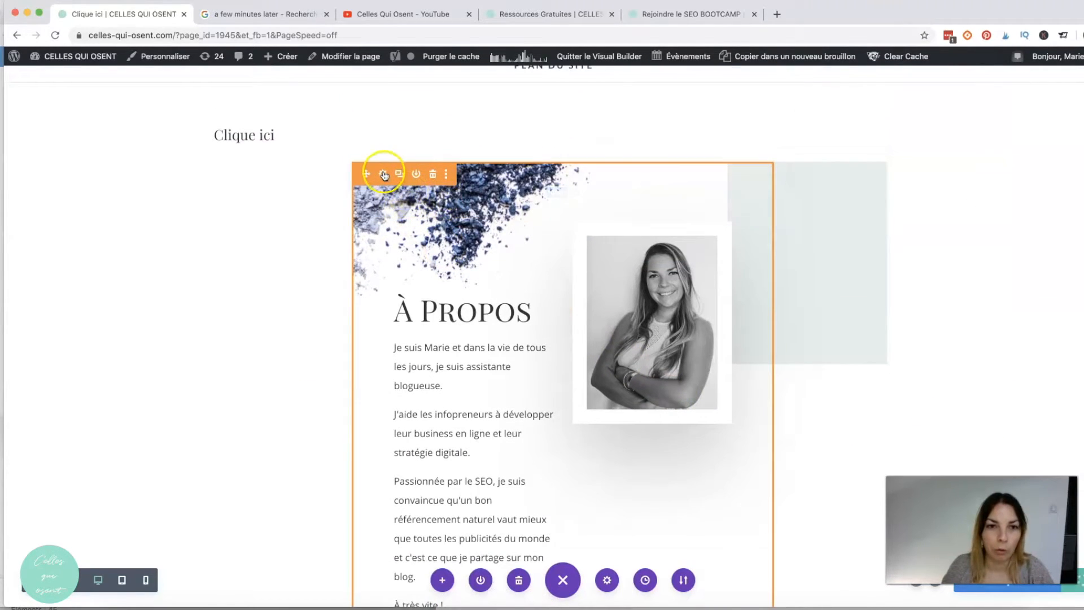
pyautogui.click(383, 175)
pyautogui.click(363, 206)
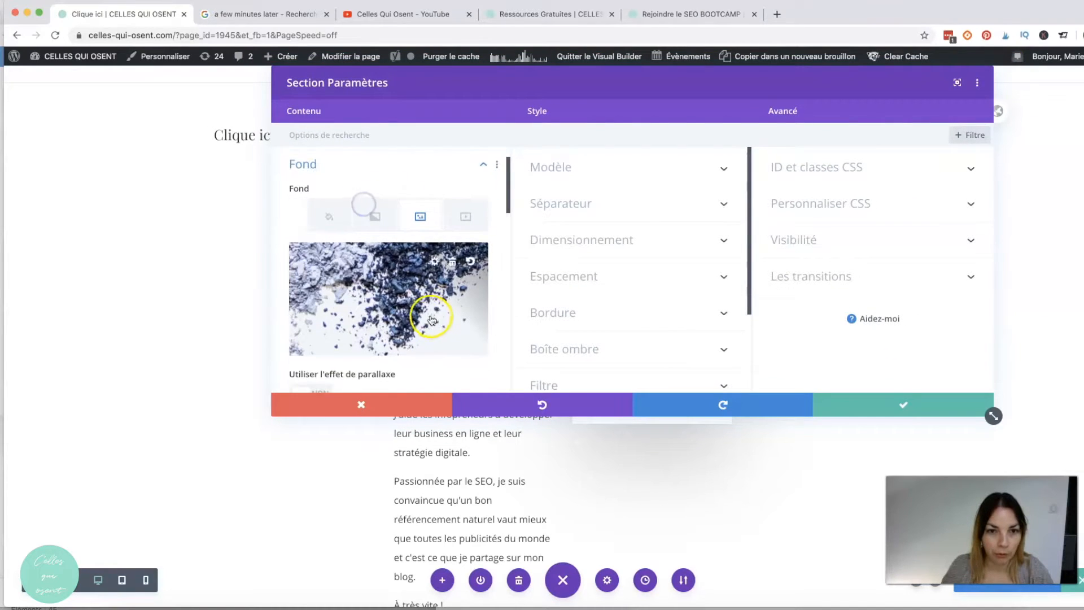
pyautogui.click(452, 263)
pyautogui.click(859, 405)
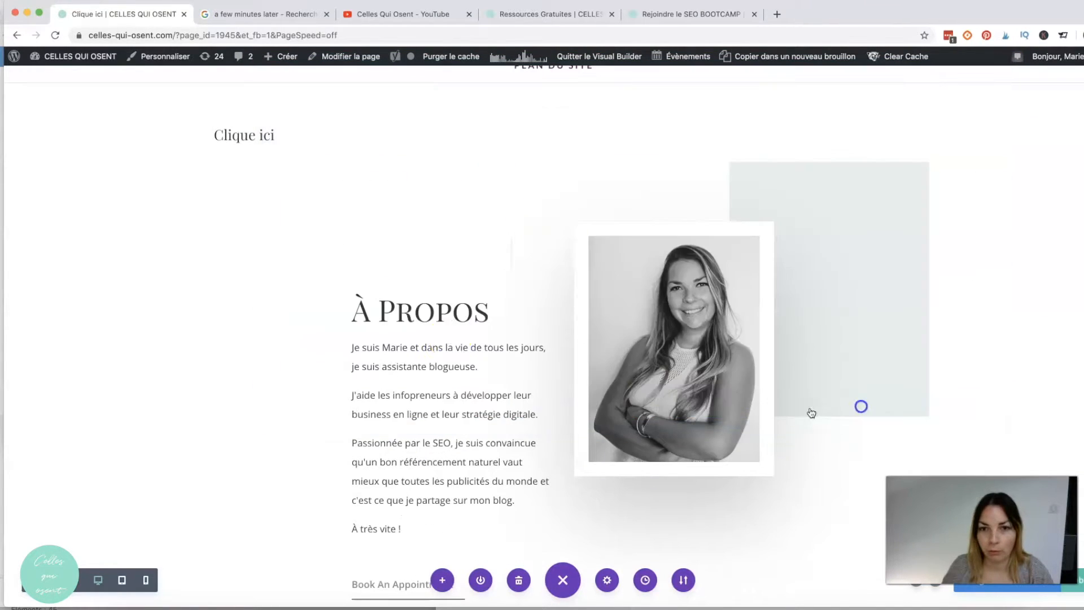
# - Change the label of the "Book An Appointment" button under the "À Propos" text to "En savoir plus" and save its settings
pyautogui.scroll(-3, 361, 327)
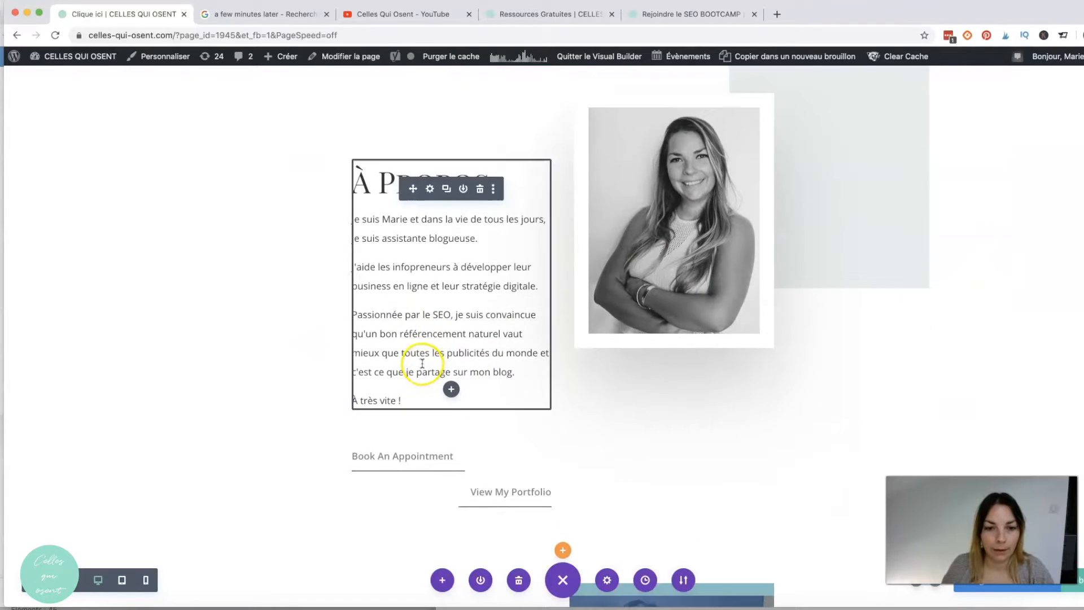
pyautogui.scroll(-2, 367, 442)
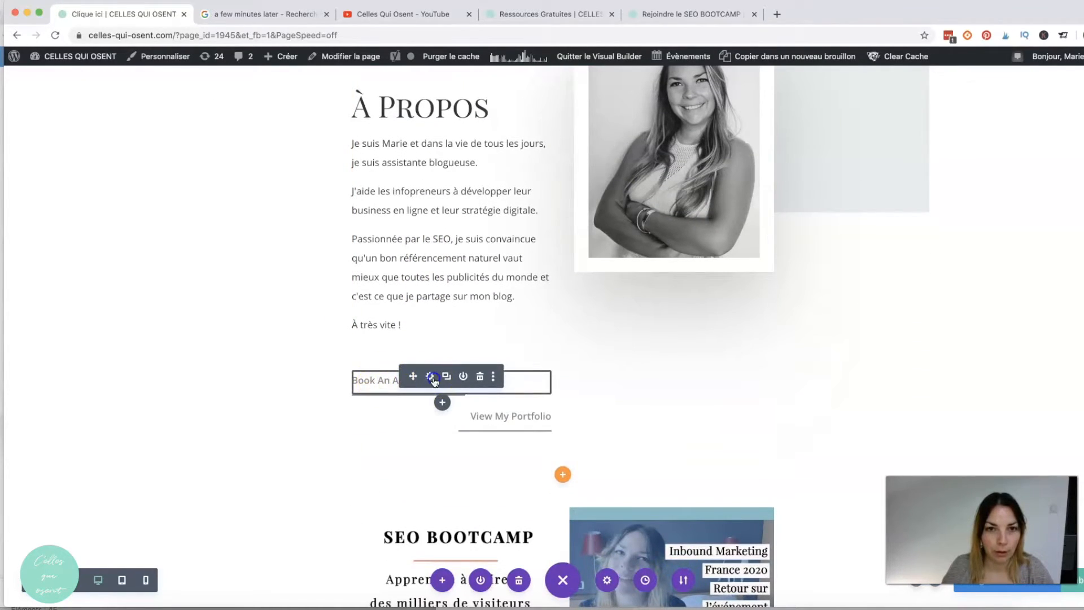
pyautogui.click(431, 377)
pyautogui.moveTo(395, 211); pyautogui.dragTo(305, 200)
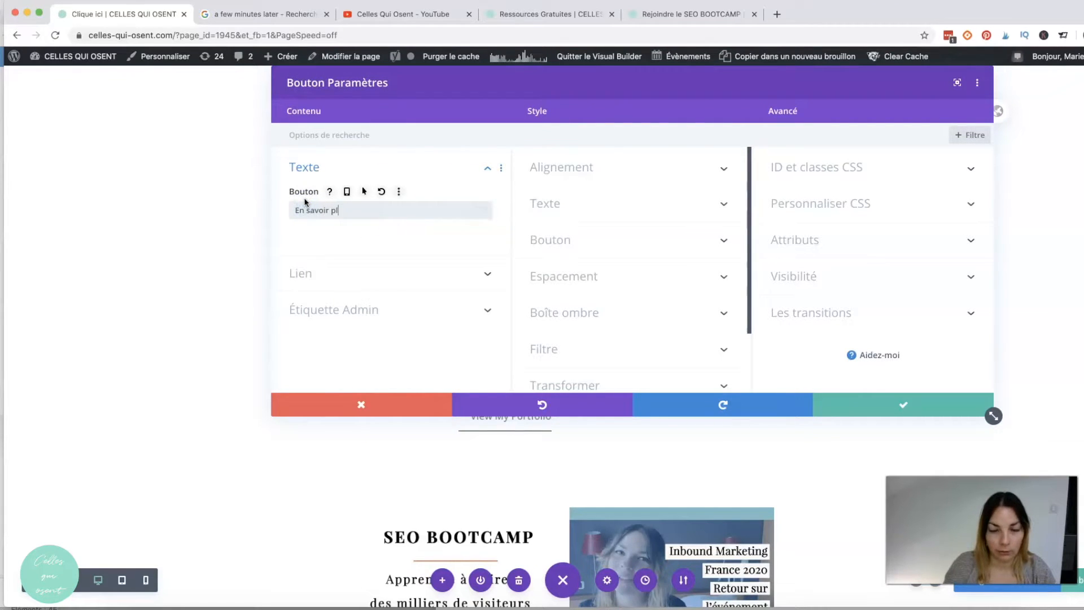
pyautogui.click(852, 404)
pyautogui.scroll(-6, 867, 300)
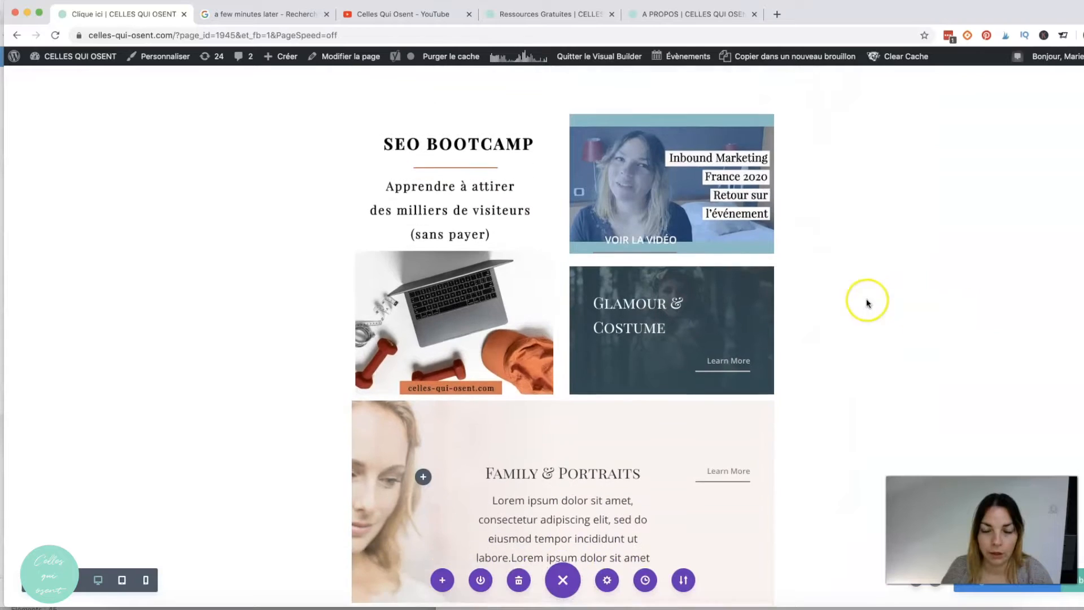
pyautogui.scroll(10, 977, 310)
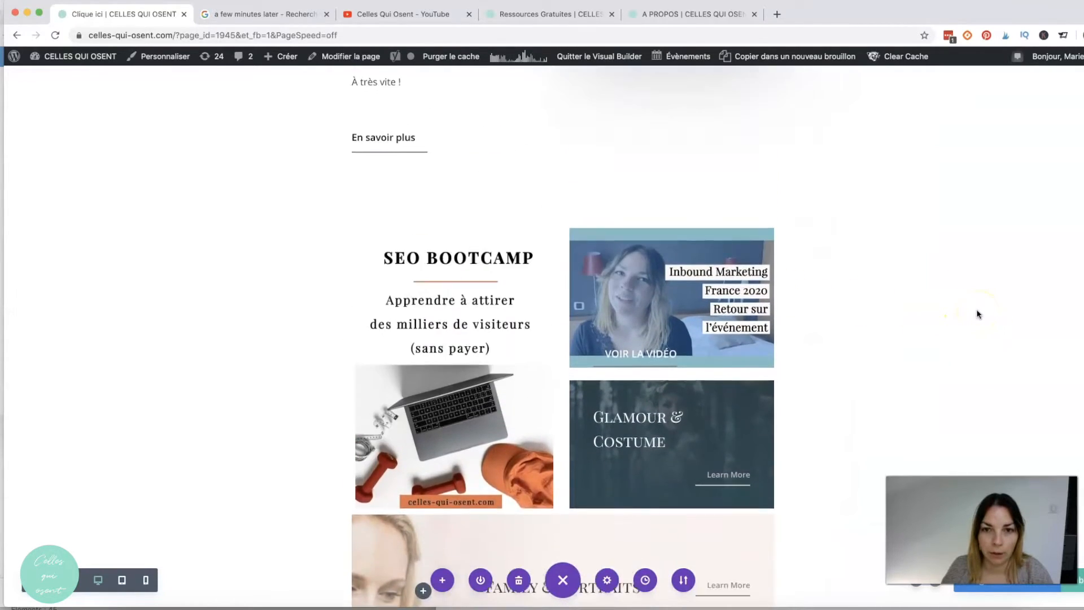
pyautogui.scroll(-8, 926, 308)
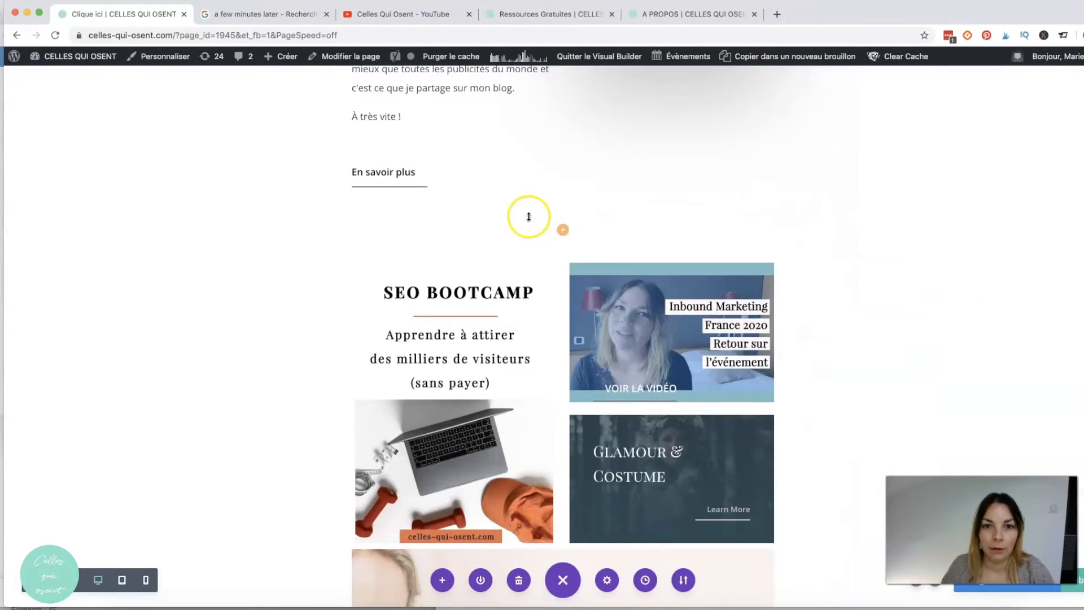
# - Reduce the bottom spacing of the "À Propos" section below the "En savoir plus" button
pyautogui.moveTo(605, 231); pyautogui.dragTo(610, 172)
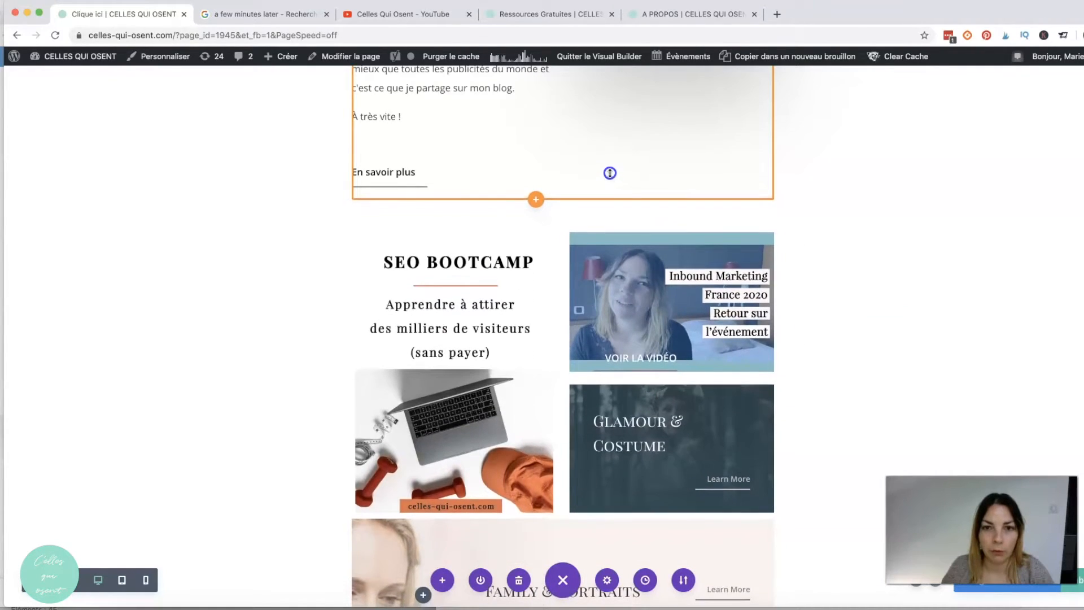
pyautogui.scroll(-3, 694, 346)
pyautogui.scroll(-2, 695, 346)
pyautogui.scroll(8, 693, 345)
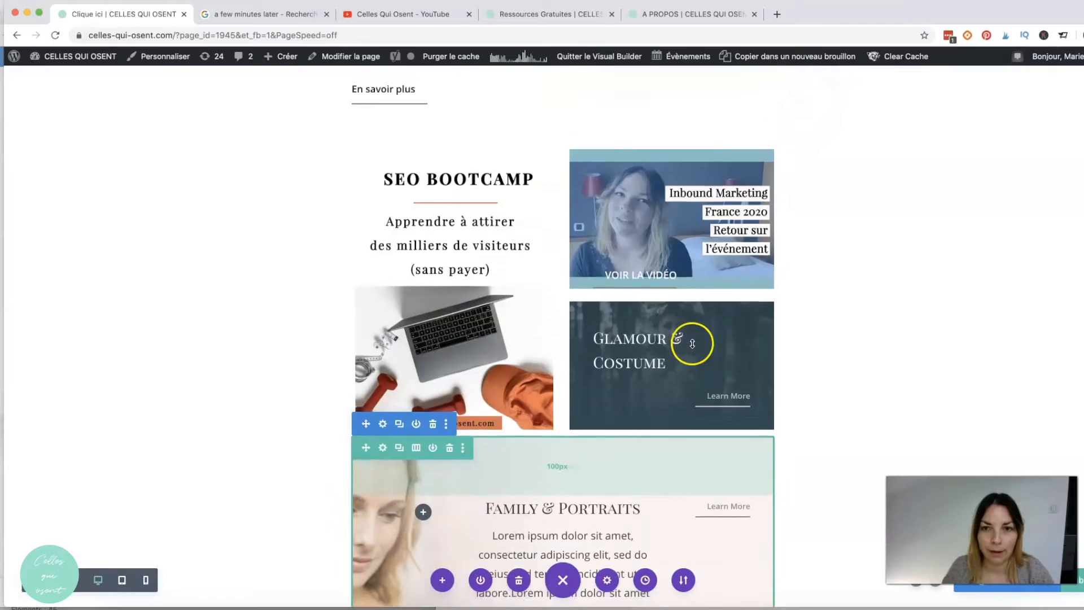
# - Delete the "About Me" section with the blue powder background below the "Family & Portraits" block
pyautogui.scroll(-7, 693, 344)
pyautogui.scroll(-5, 693, 345)
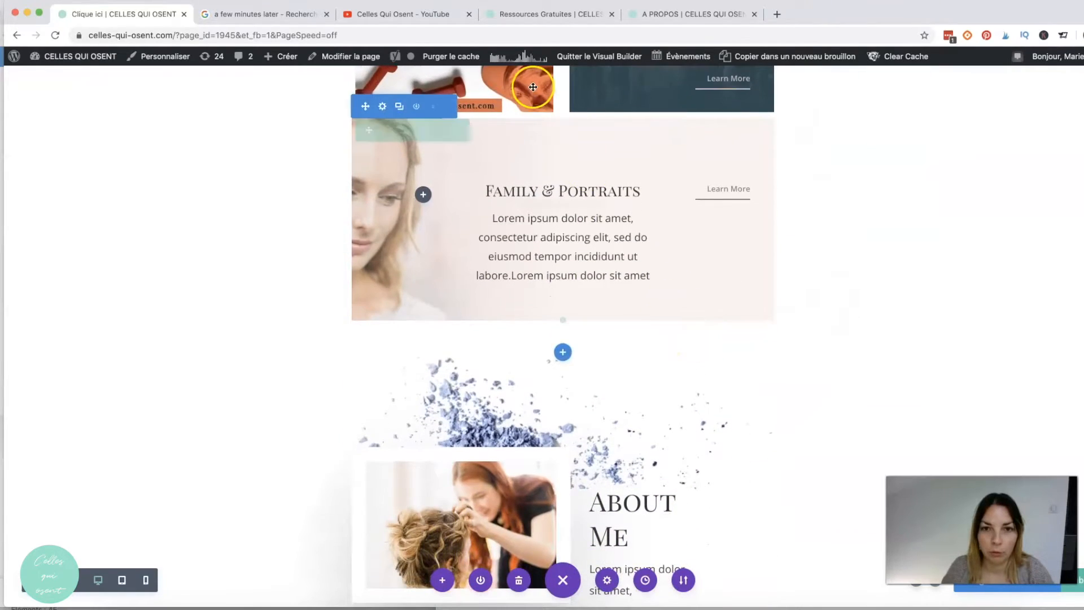
pyautogui.scroll(-1, 722, 422)
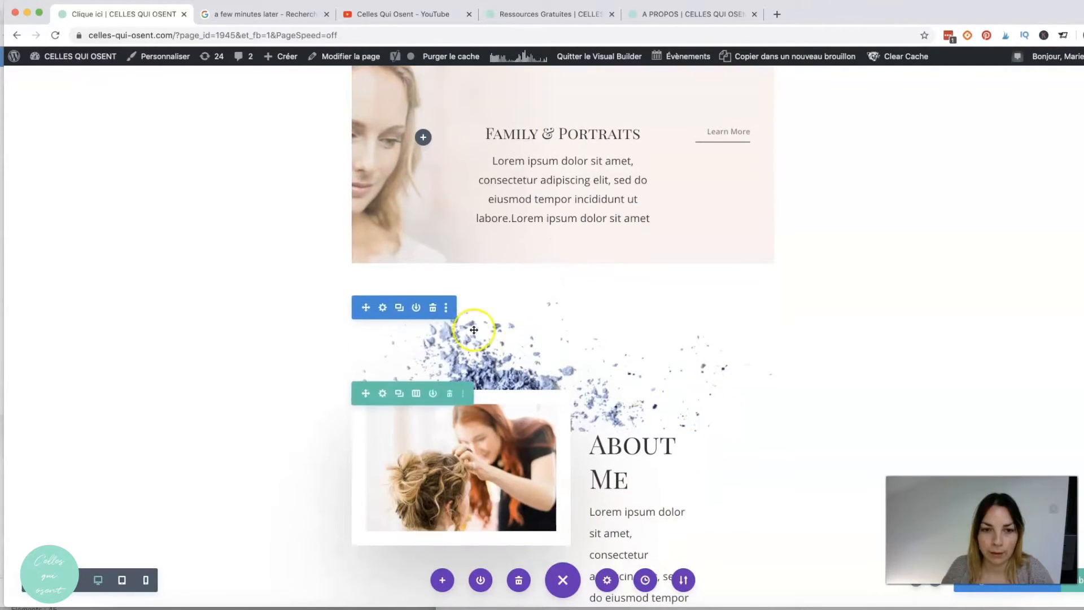
pyautogui.click(434, 308)
pyautogui.scroll(10, 890, 376)
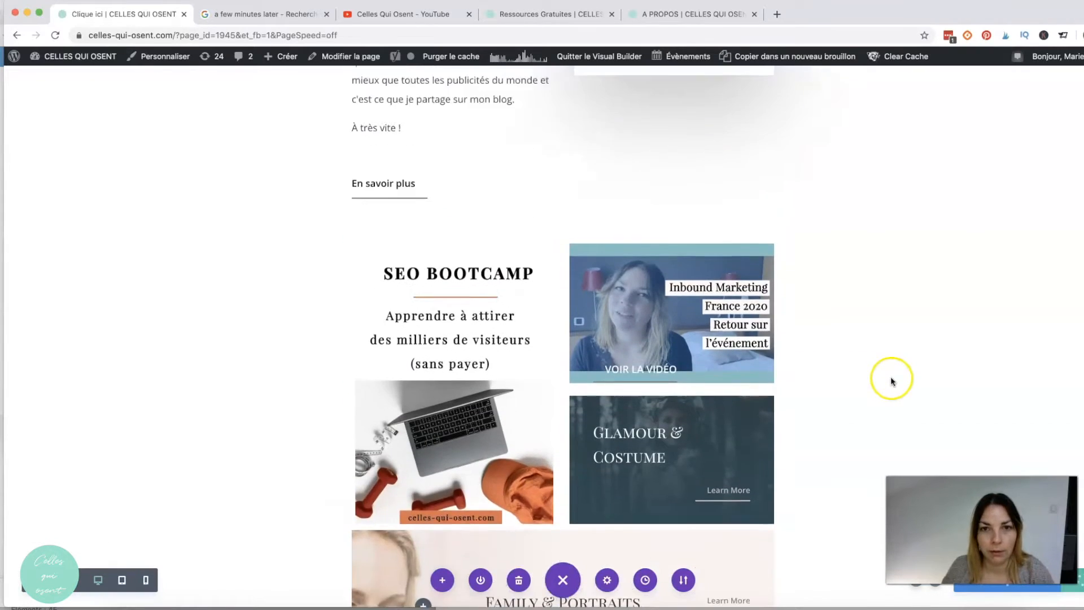
pyautogui.scroll(-6, 873, 401)
pyautogui.scroll(1, 859, 423)
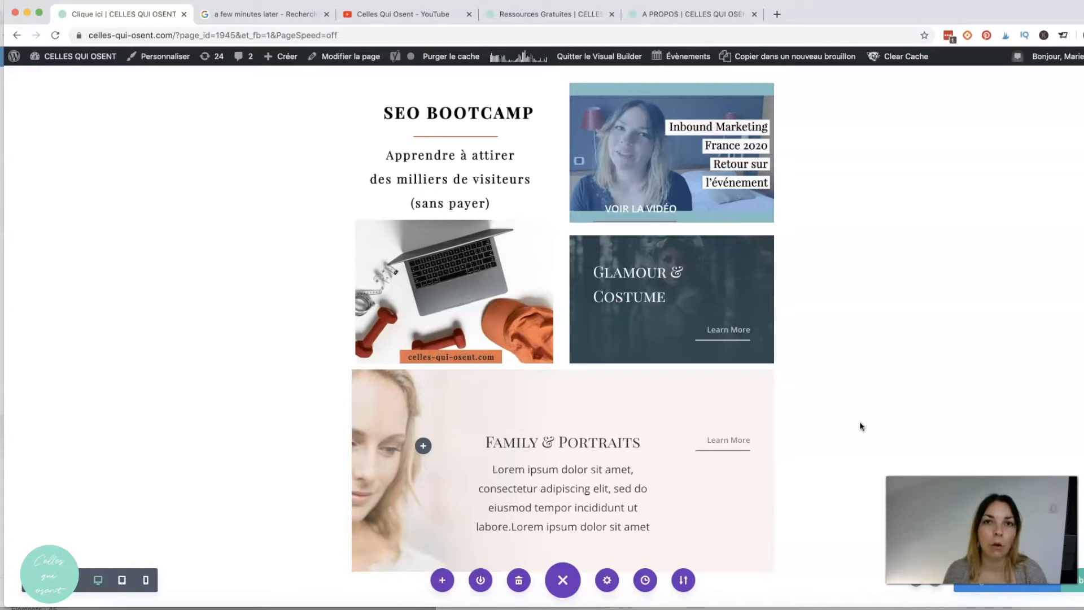
pyautogui.scroll(2, 895, 416)
pyautogui.scroll(-1, 894, 416)
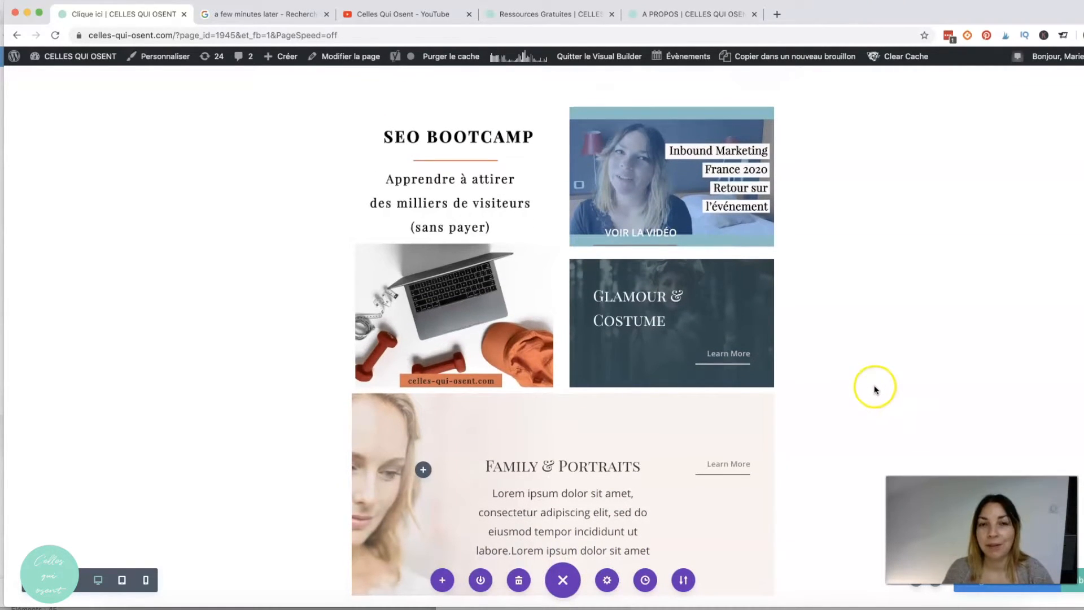
pyautogui.scroll(1, 875, 389)
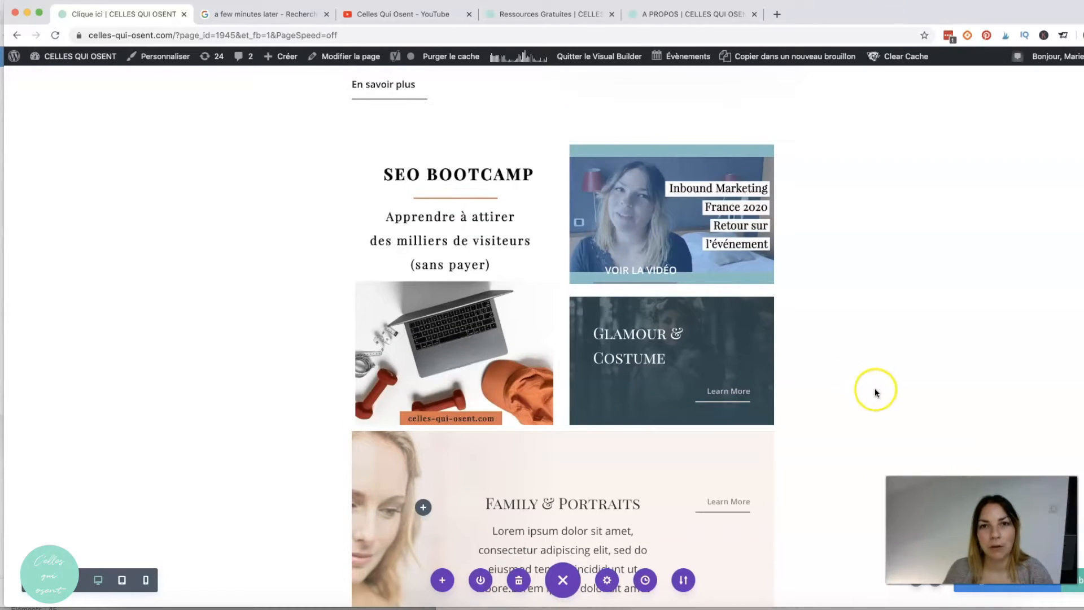
# - Duplicate the "Inbound Marketing France 2020" video row beside the SEO Bootcamp image
pyautogui.moveTo(709, 346)
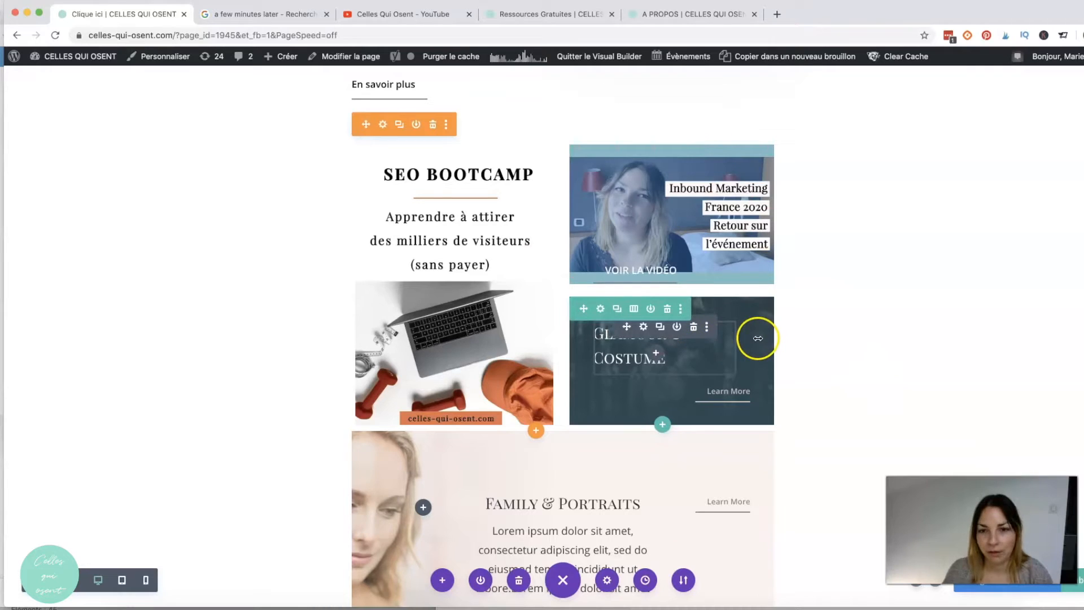
pyautogui.scroll(-3, 823, 438)
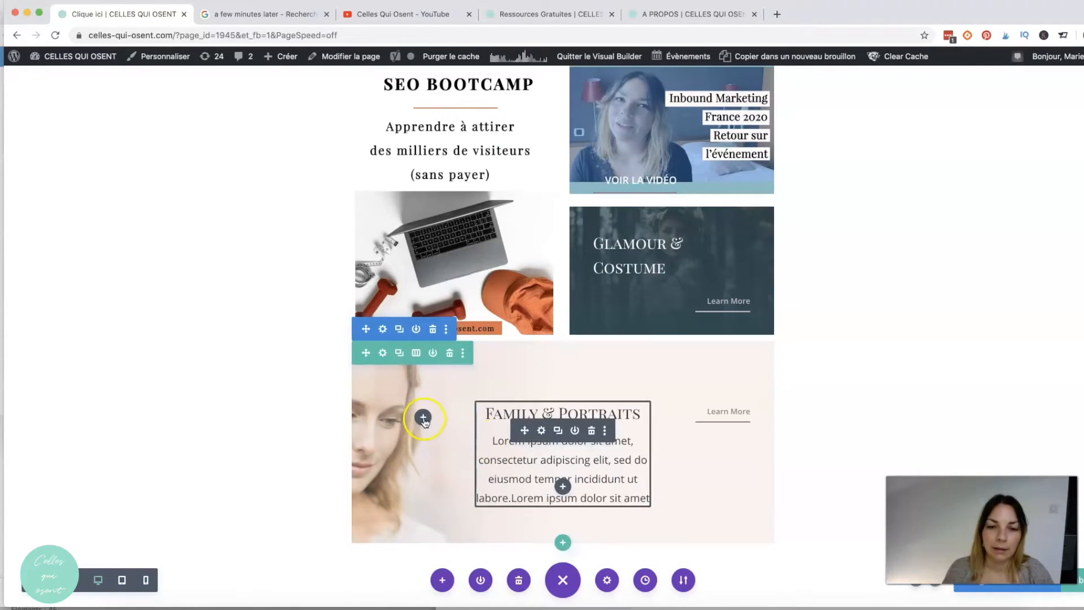
pyautogui.scroll(3, 576, 443)
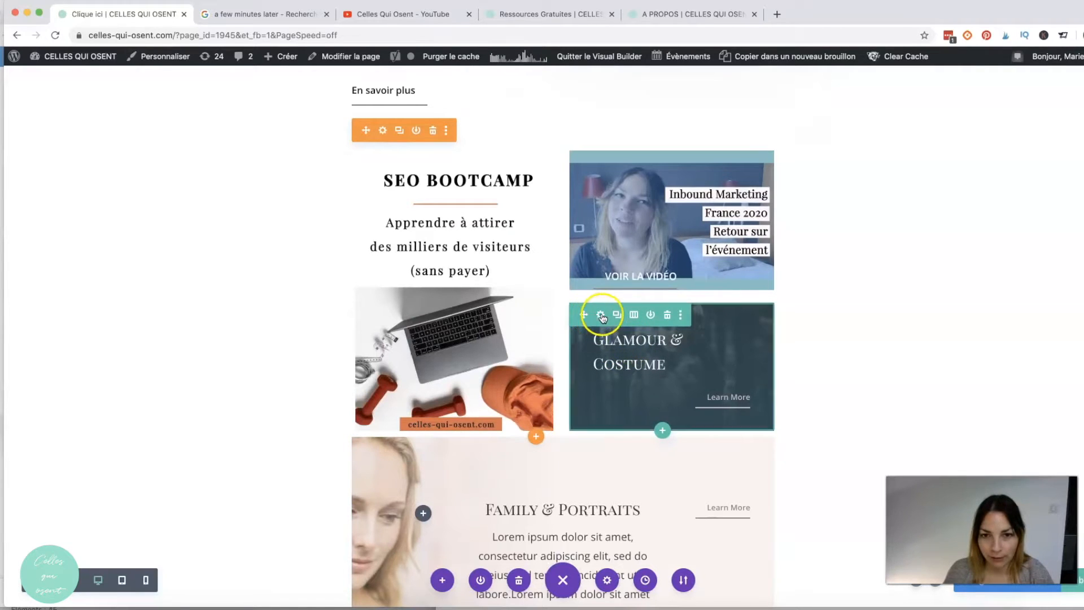
pyautogui.moveTo(642, 182)
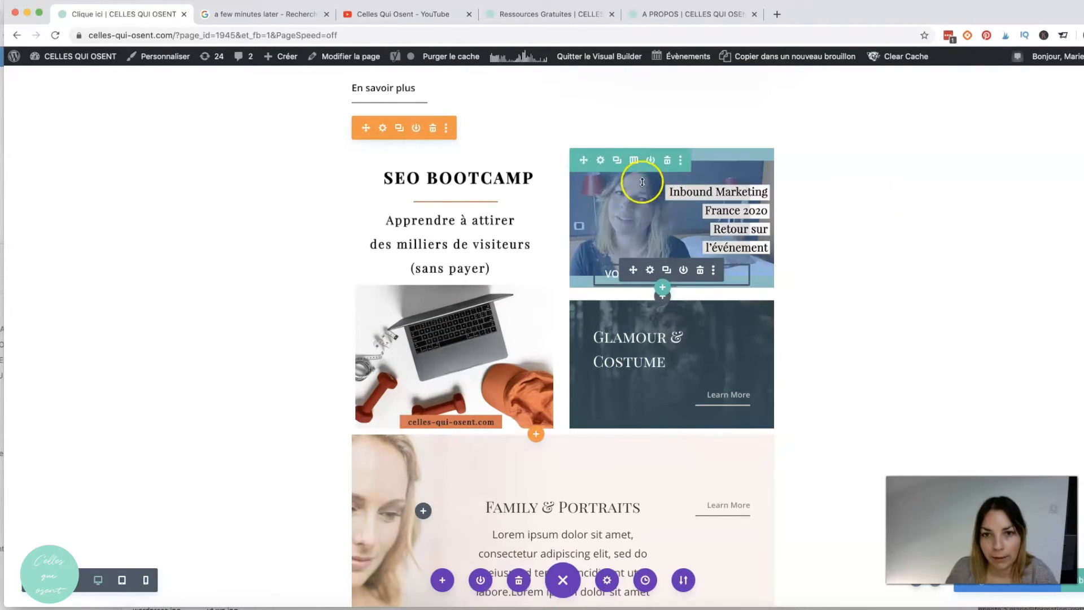
pyautogui.click(619, 161)
# - Delete the "Glamour & Costume" text and its row below the two video rows
pyautogui.scroll(-3, 682, 421)
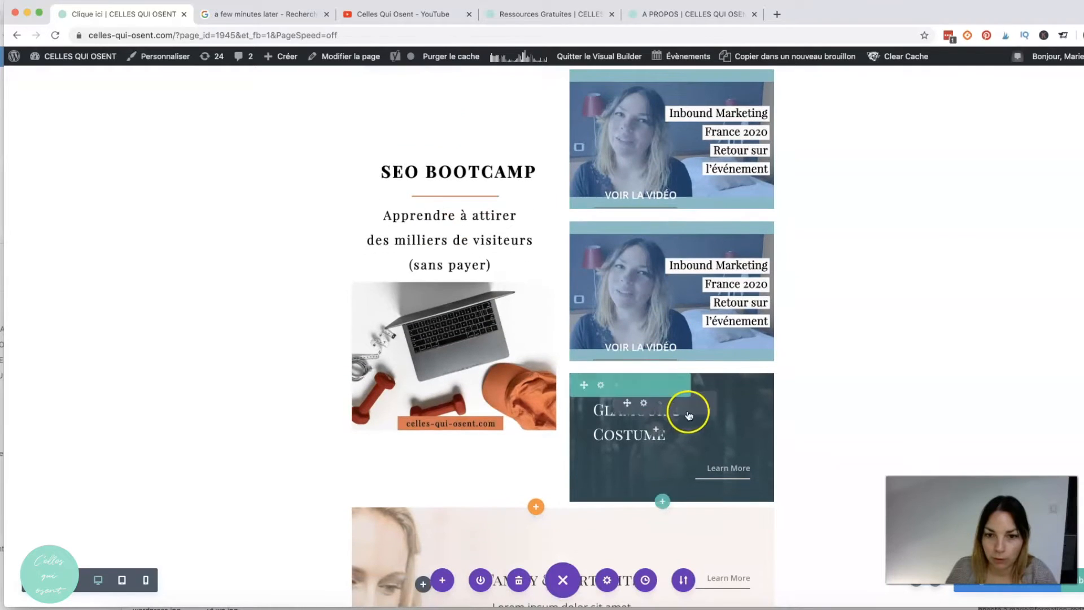
pyautogui.click(696, 404)
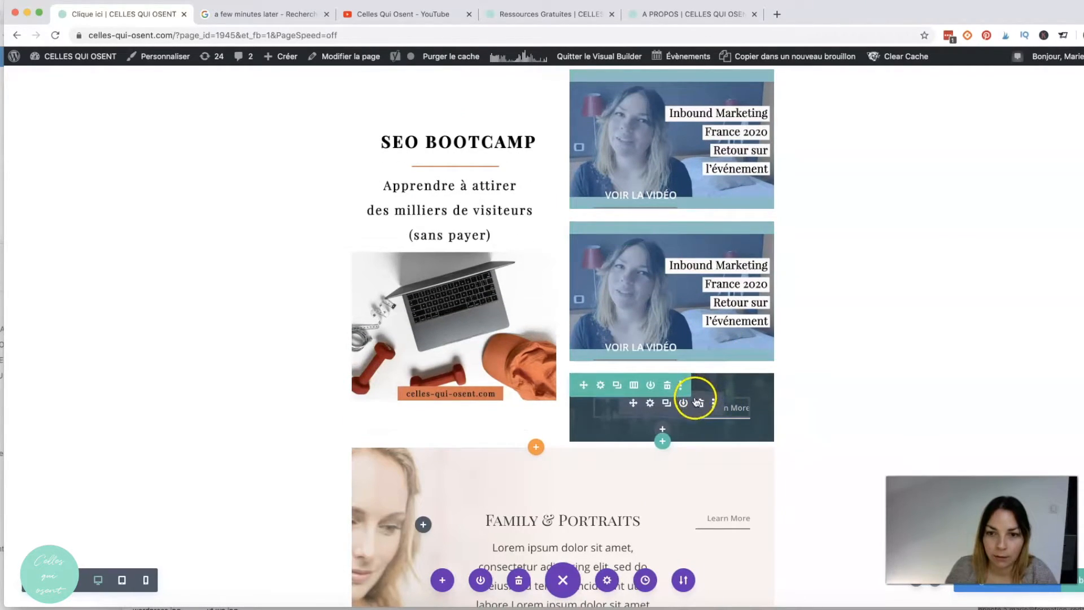
pyautogui.click(669, 386)
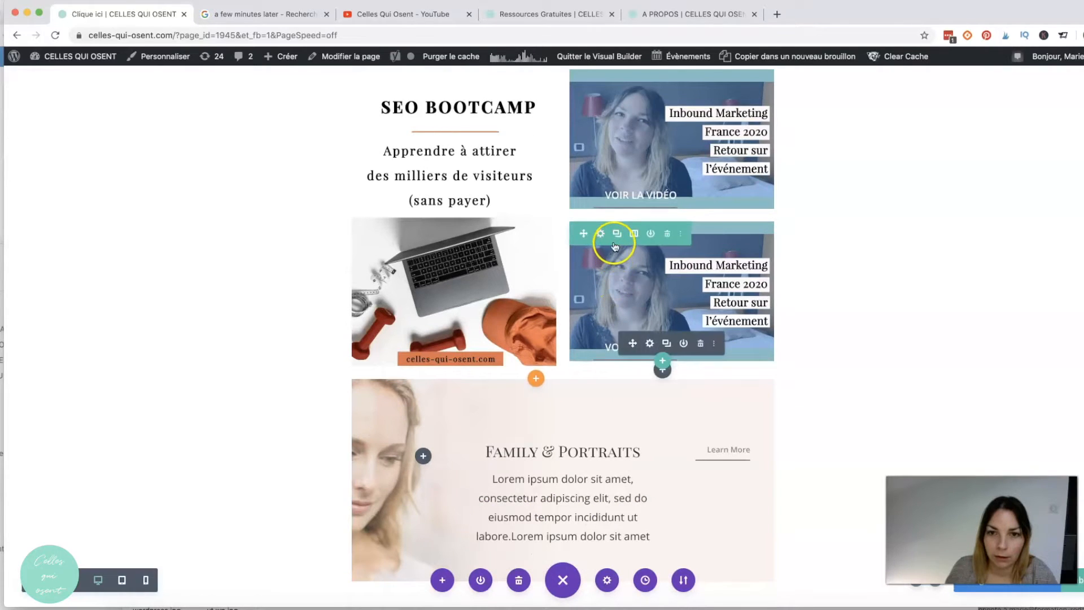
# - Replace the duplicated video row's background with the "4 choses à mettre en place en 2020 pour mieux s'organiser" thumbnail from the media library
pyautogui.click(601, 232)
pyautogui.scroll(-2, 331, 305)
pyautogui.click(280, 330)
pyautogui.scroll(-3, 316, 328)
pyautogui.click(347, 331)
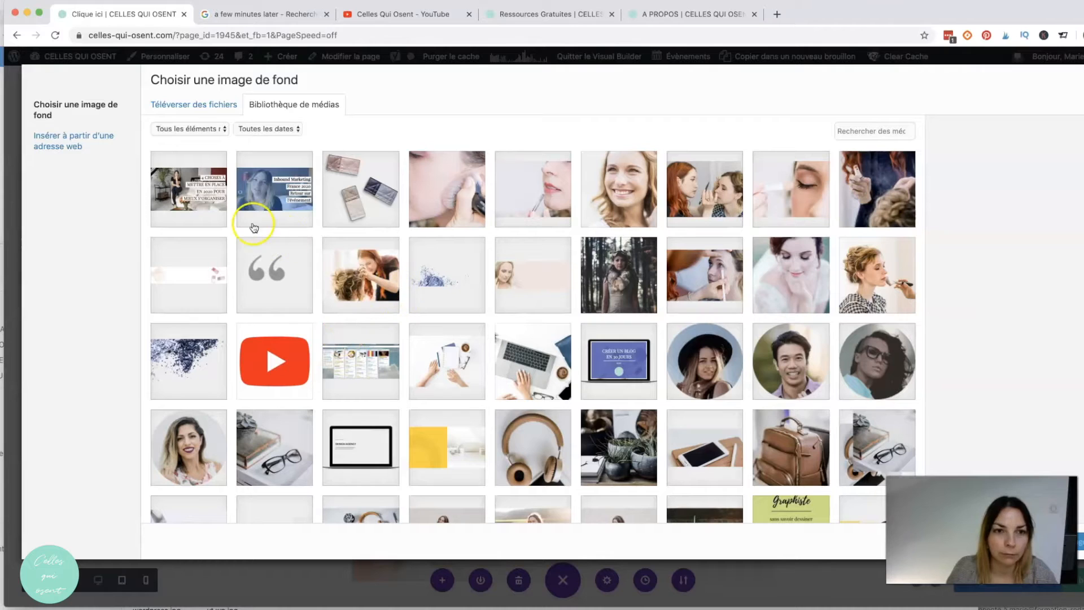
pyautogui.click(185, 195)
pyautogui.click(1080, 543)
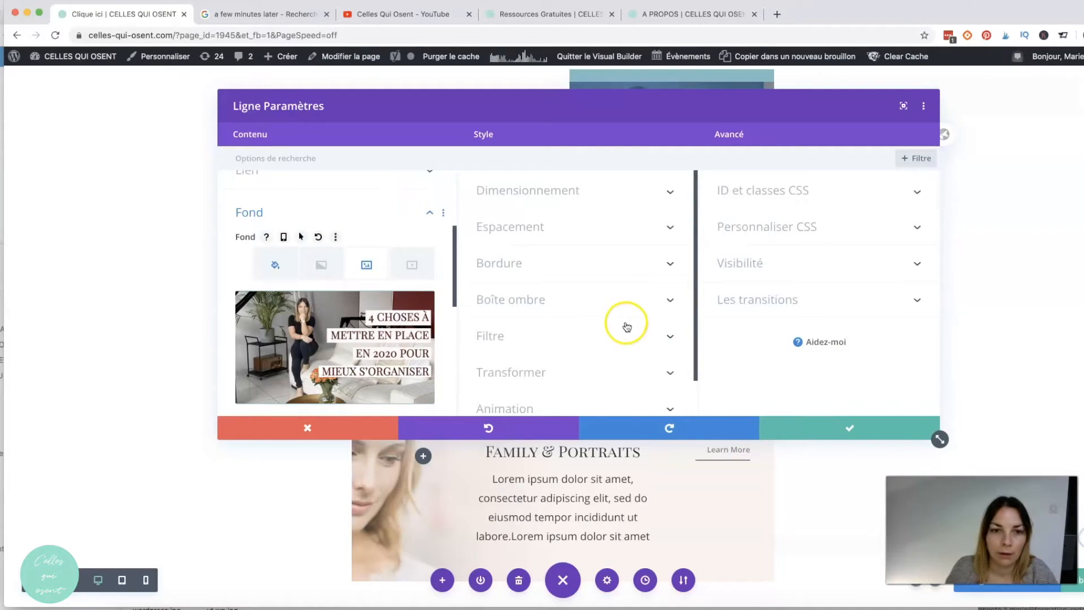
# - Link the "Inbound Marketing France 2020" row to the YouTube video "Retour sur l'événement IMF 2020 - Vlog" and save the row settings
pyautogui.scroll(3, 373, 274)
pyautogui.click(298, 345)
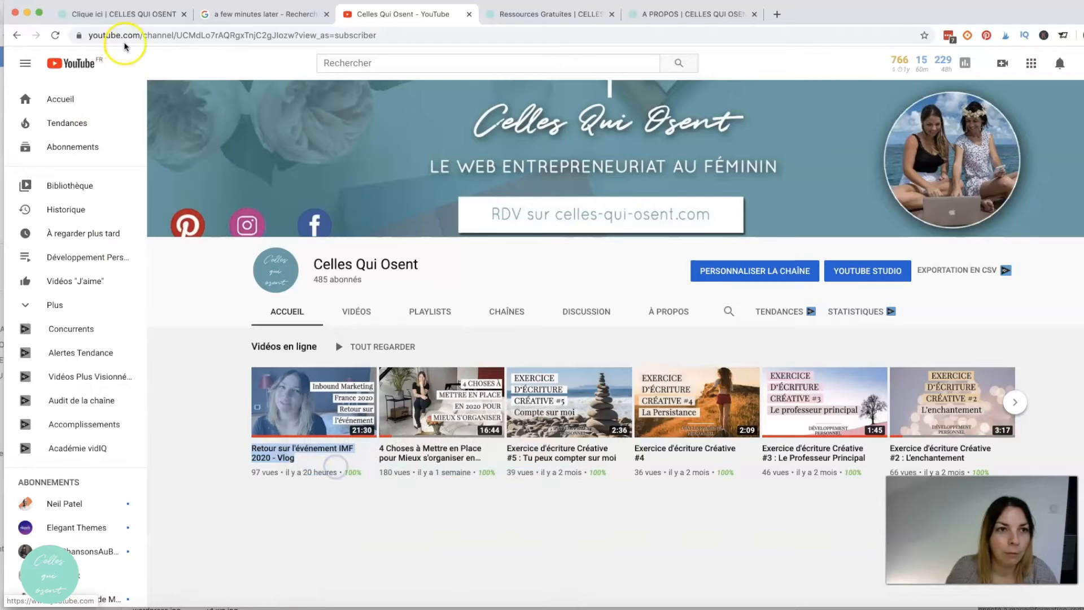
pyautogui.click(128, 17)
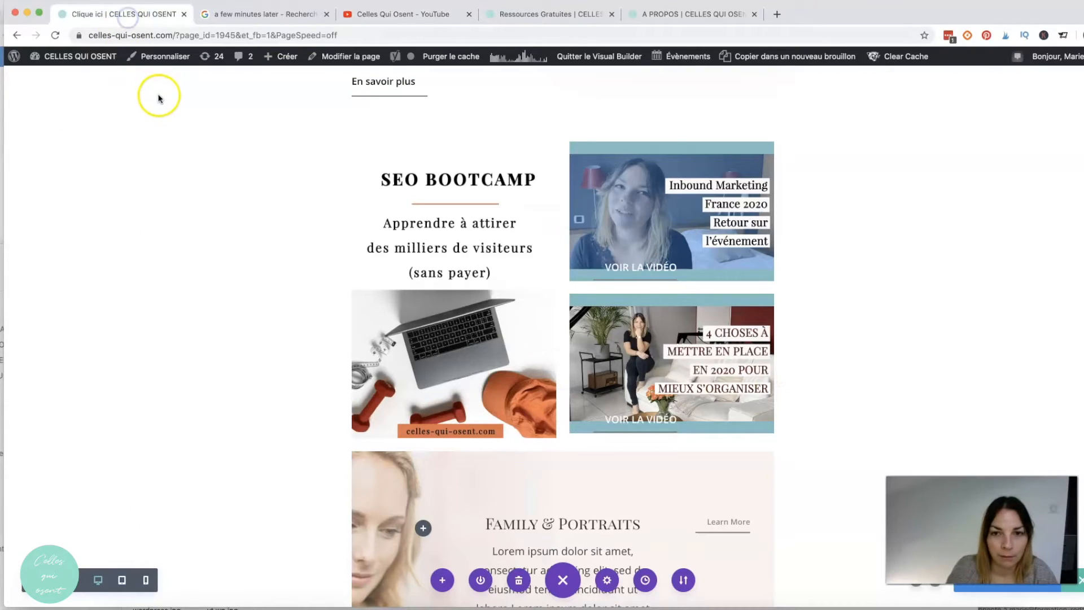
pyautogui.moveTo(748, 227)
pyautogui.click(601, 154)
pyautogui.click(265, 353)
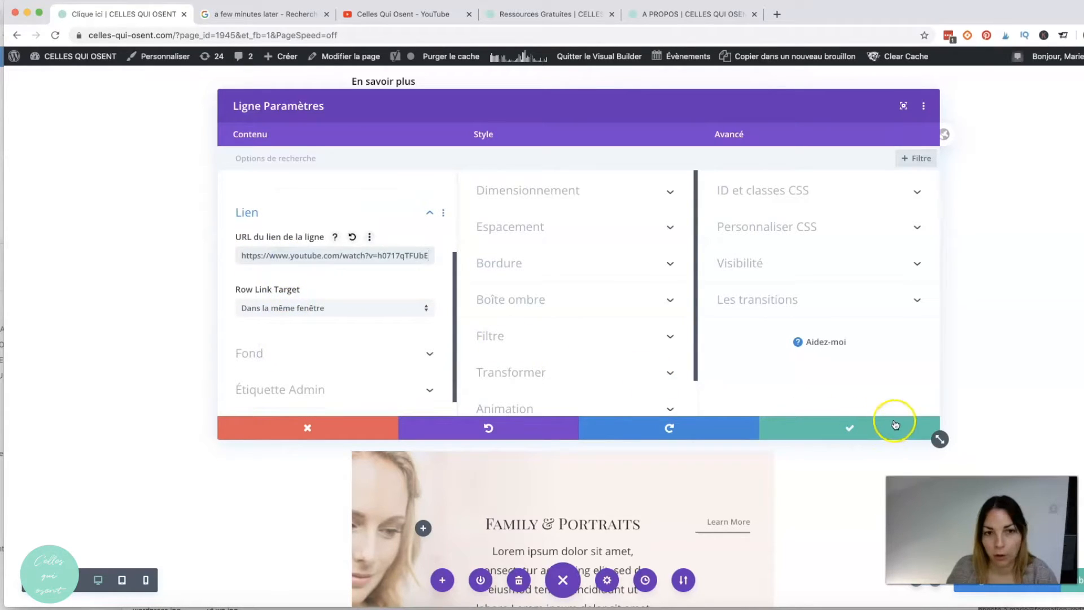
pyautogui.click(878, 428)
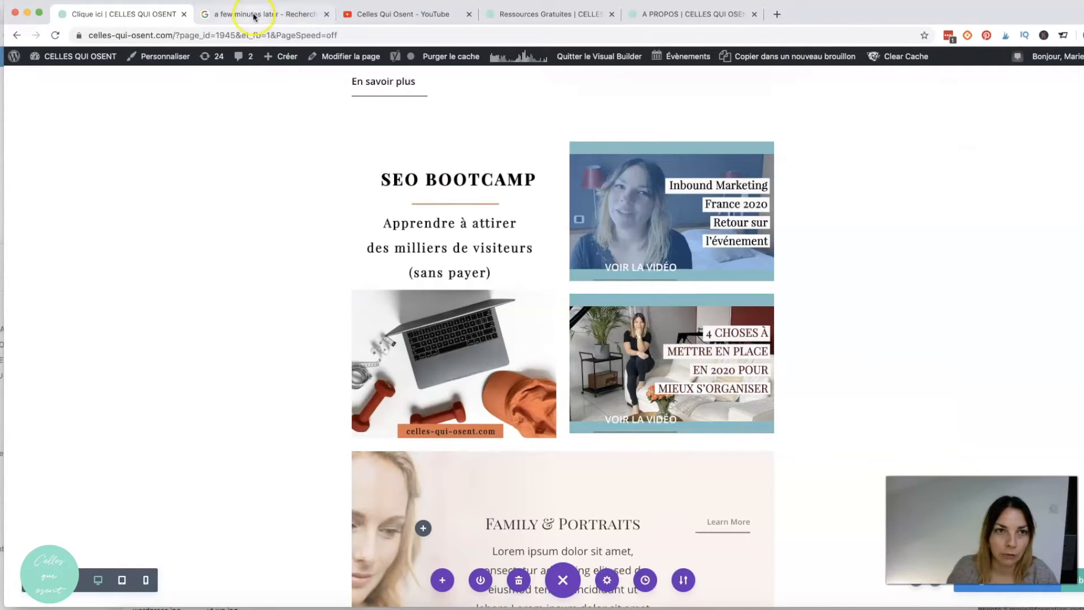
# - Copy the link address of the "4 Choses à Mettre en Place pour Mieux s'organiser" video from the YouTube channel
pyautogui.click(351, 13)
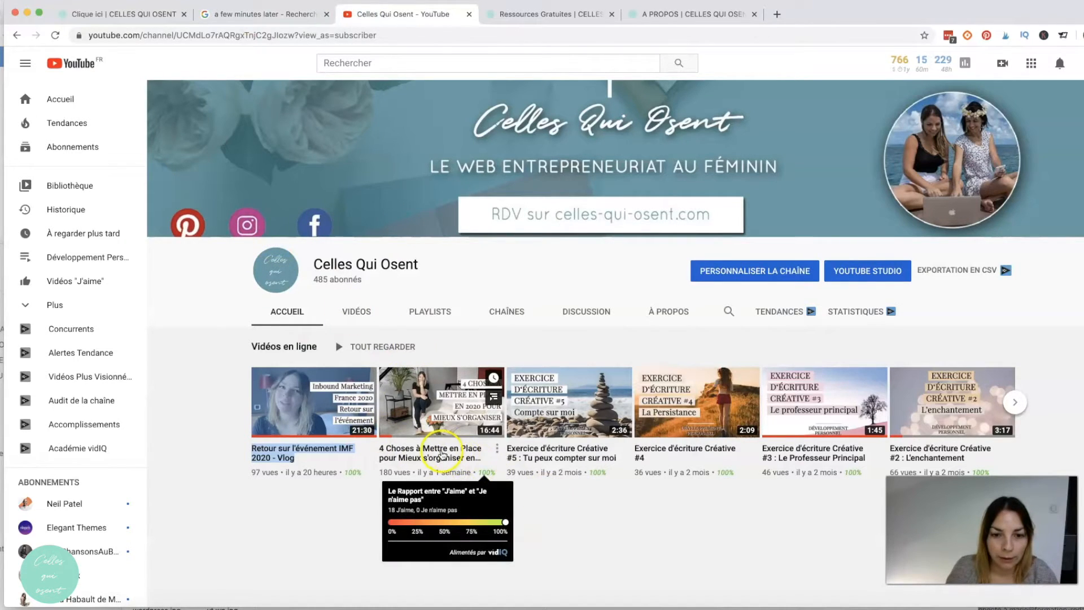
pyautogui.rightClick(443, 411)
pyautogui.click(506, 470)
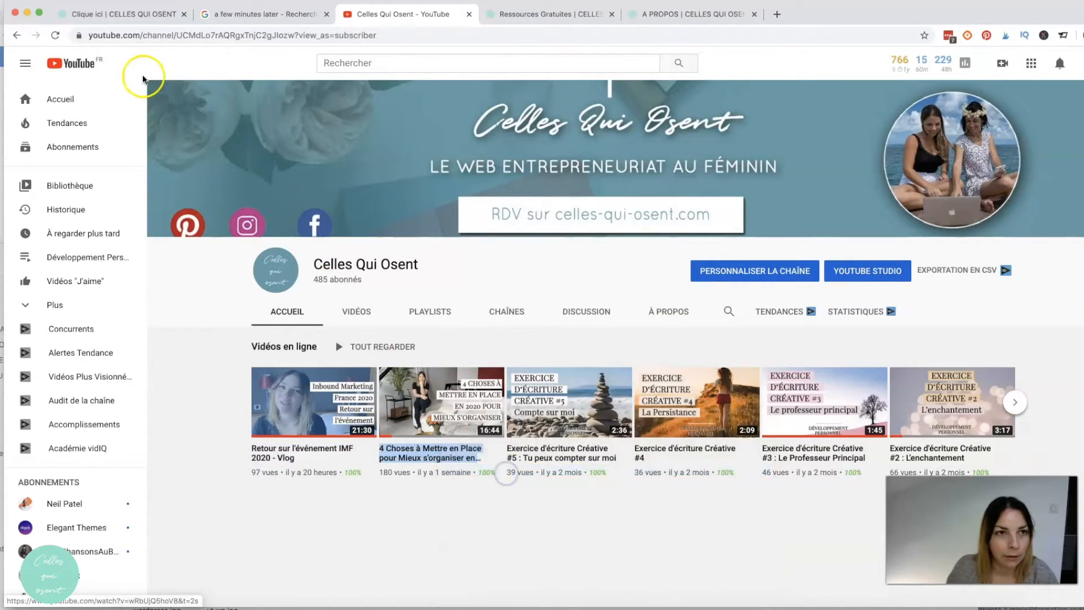
pyautogui.click(148, 14)
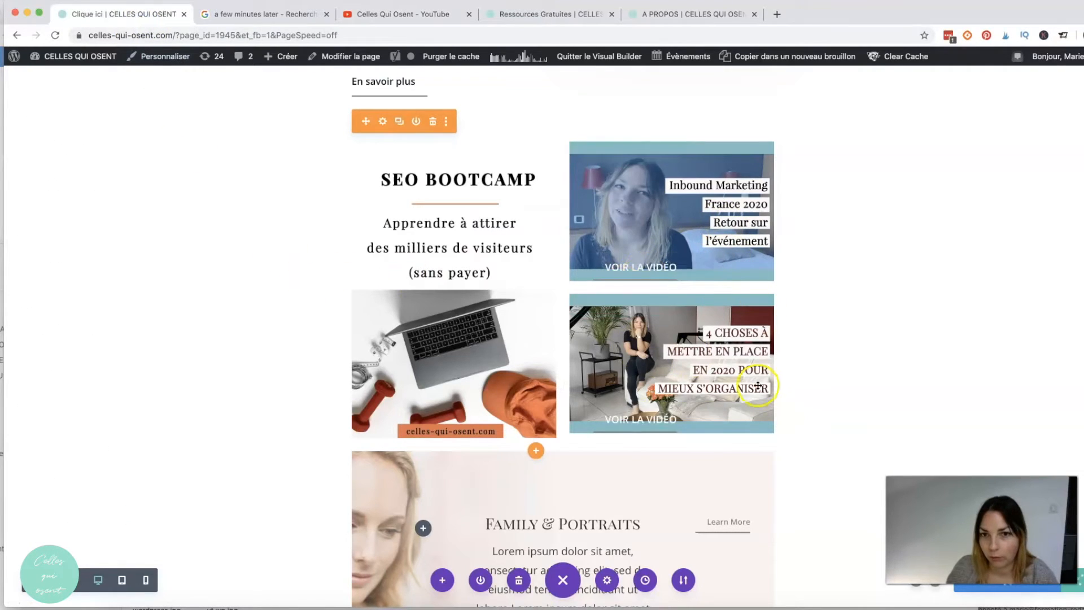
pyautogui.moveTo(666, 324)
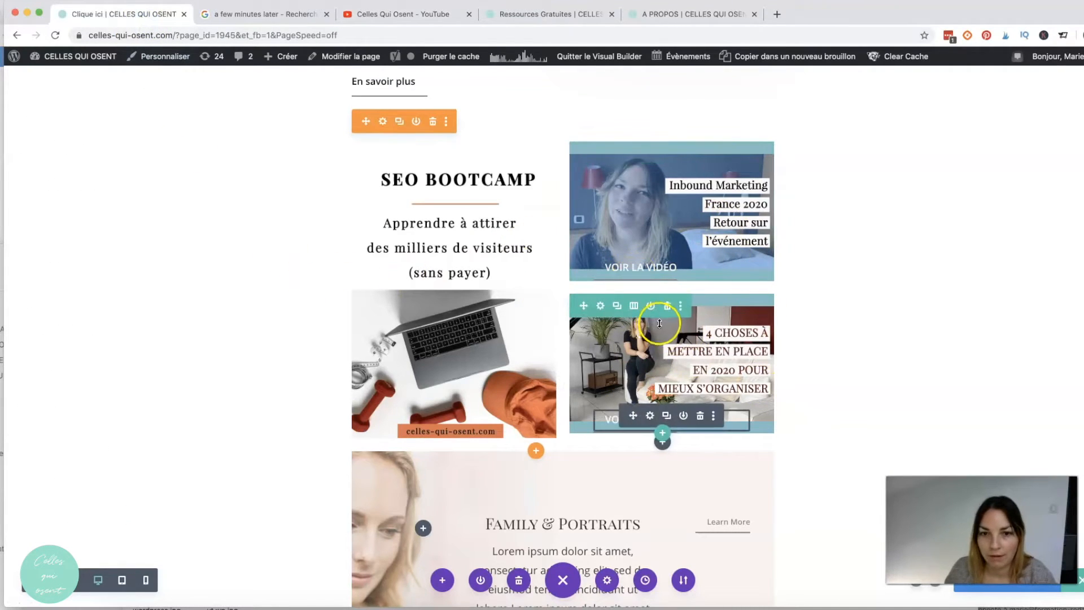
pyautogui.click(599, 307)
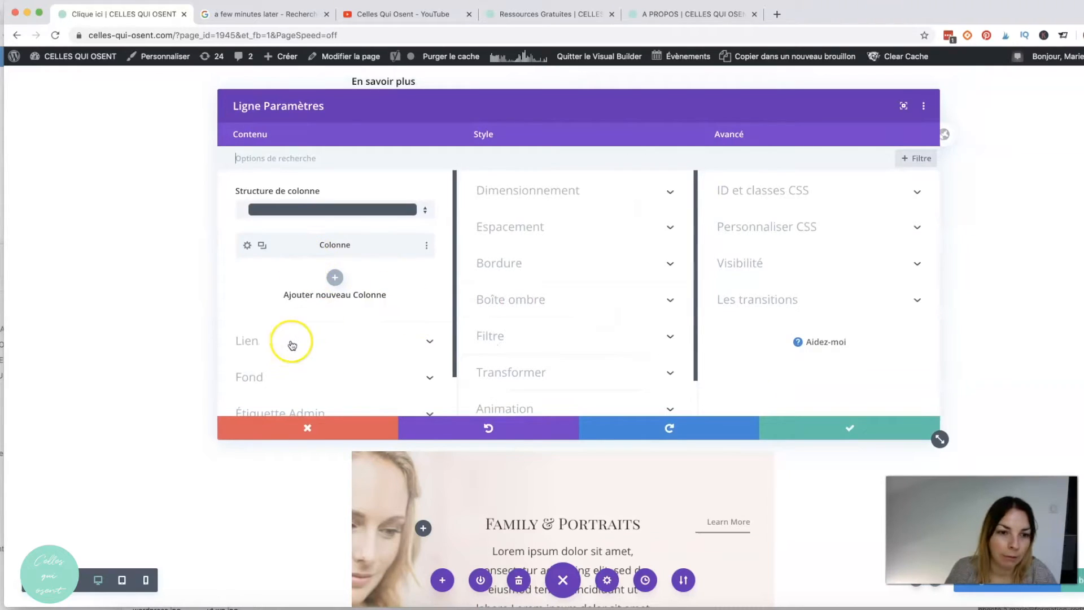
pyautogui.click(292, 342)
pyautogui.click(283, 256)
pyautogui.write('https://www.youtube.com/watch?v=wRbUjQ5hoV8&t=2s')
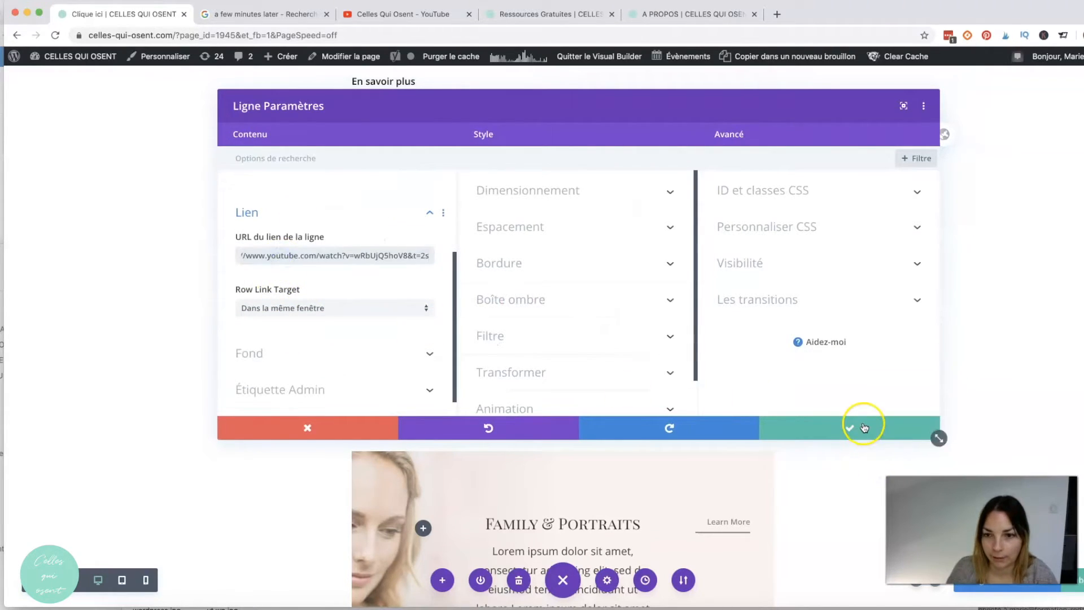
pyautogui.click(864, 428)
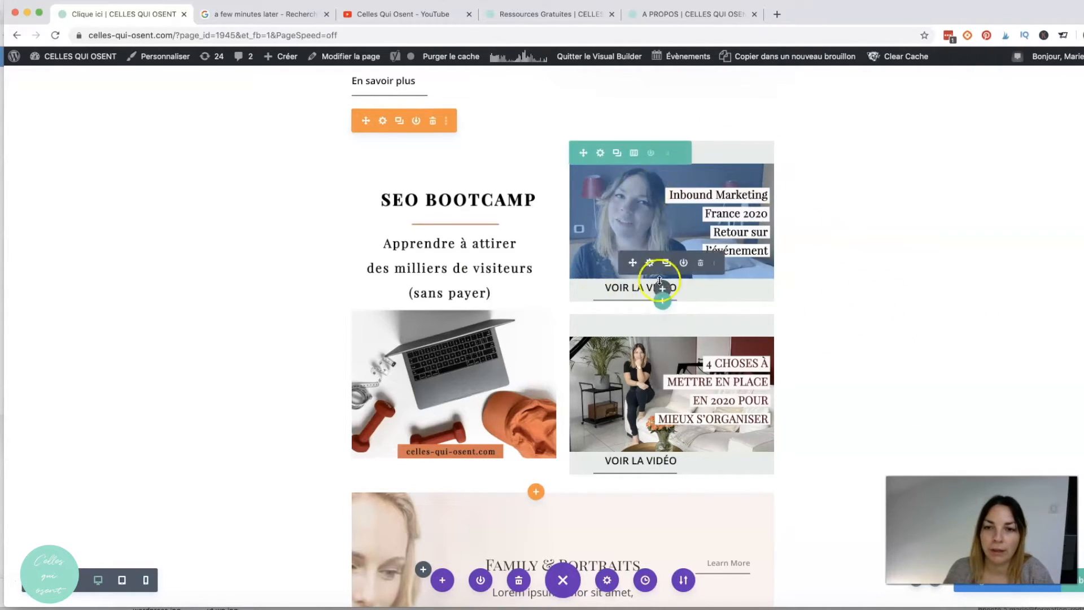
# - Replace the "Family & Portraits" row's background image with the media library photo of the The BBoost blogger, and open the background gradient settings
pyautogui.scroll(2, 946, 291)
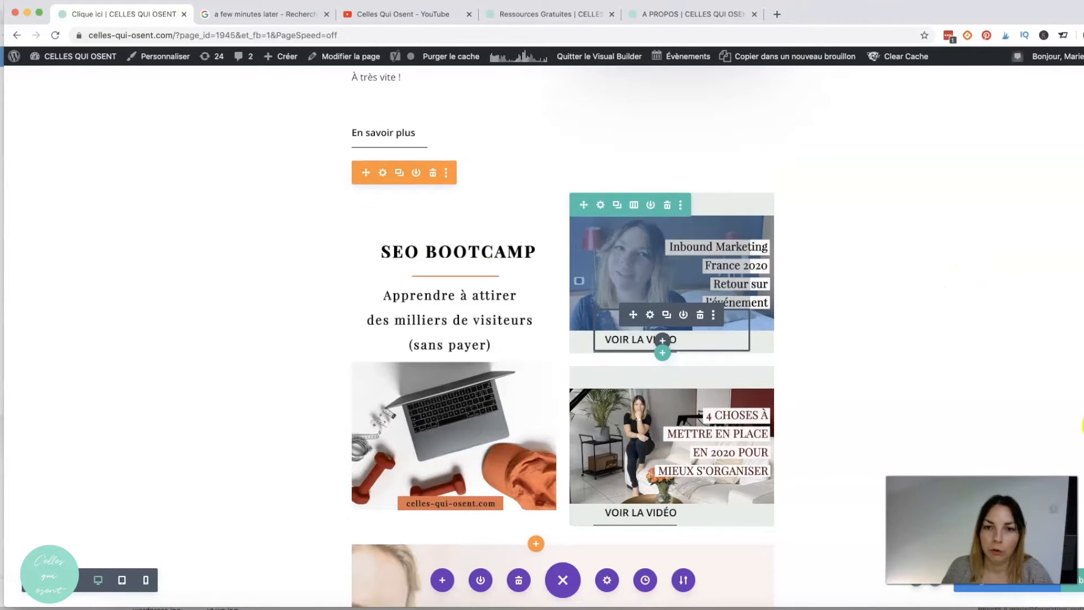
pyautogui.scroll(-5, 170, 285)
pyautogui.scroll(8, 195, 280)
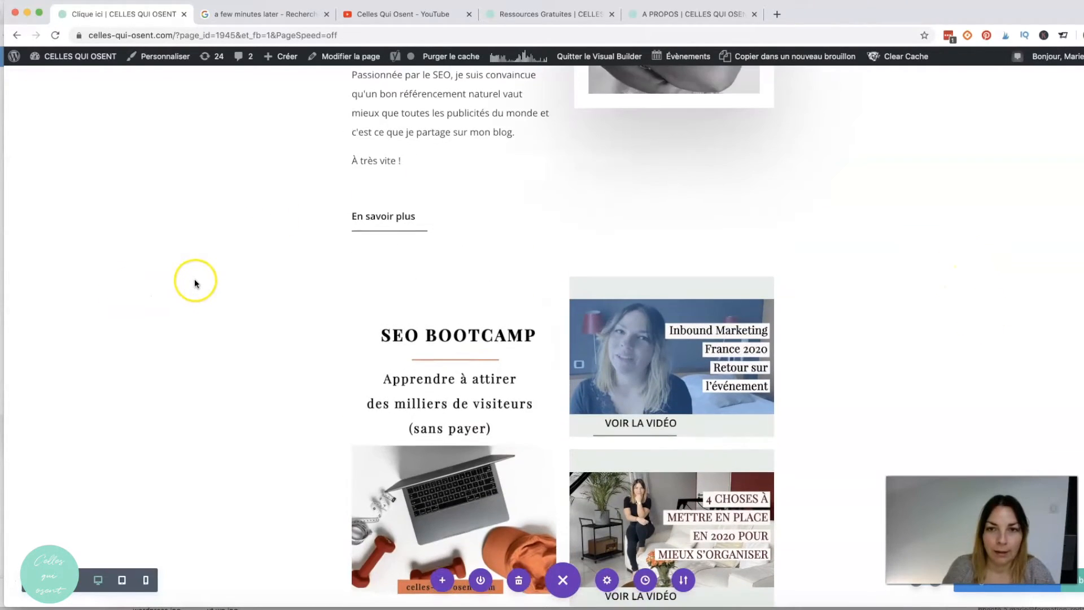
pyautogui.scroll(-13, 194, 281)
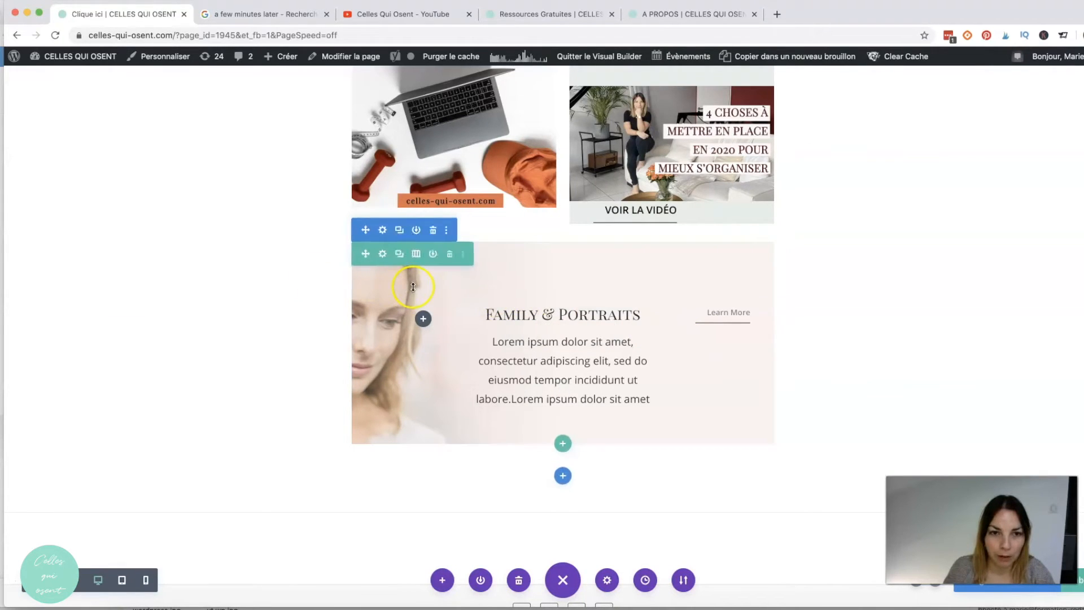
pyautogui.click(382, 256)
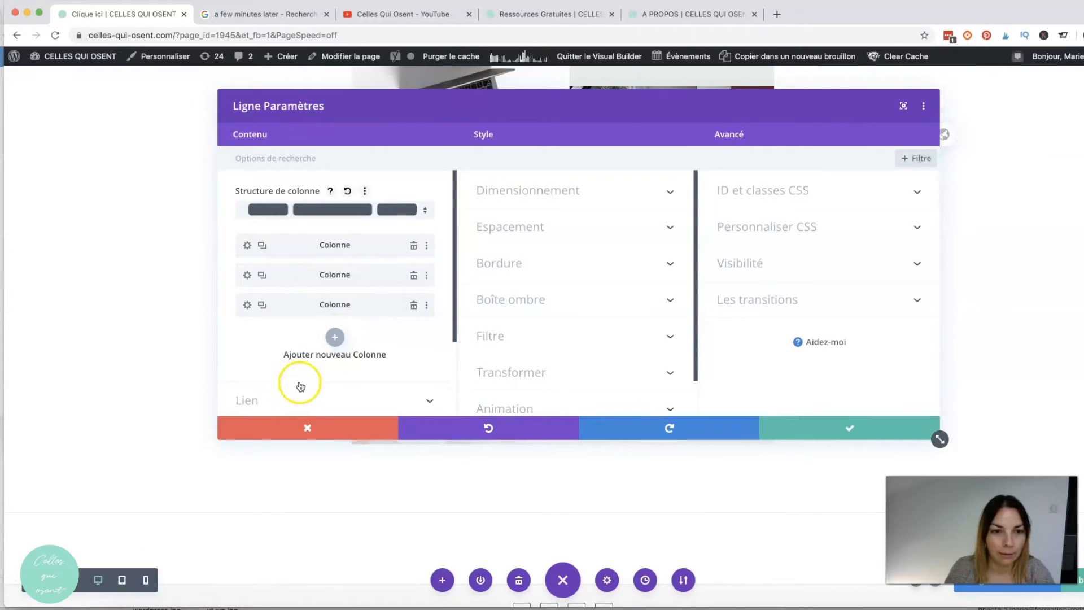
pyautogui.scroll(-3, 297, 361)
pyautogui.click(295, 336)
pyautogui.scroll(-2, 316, 314)
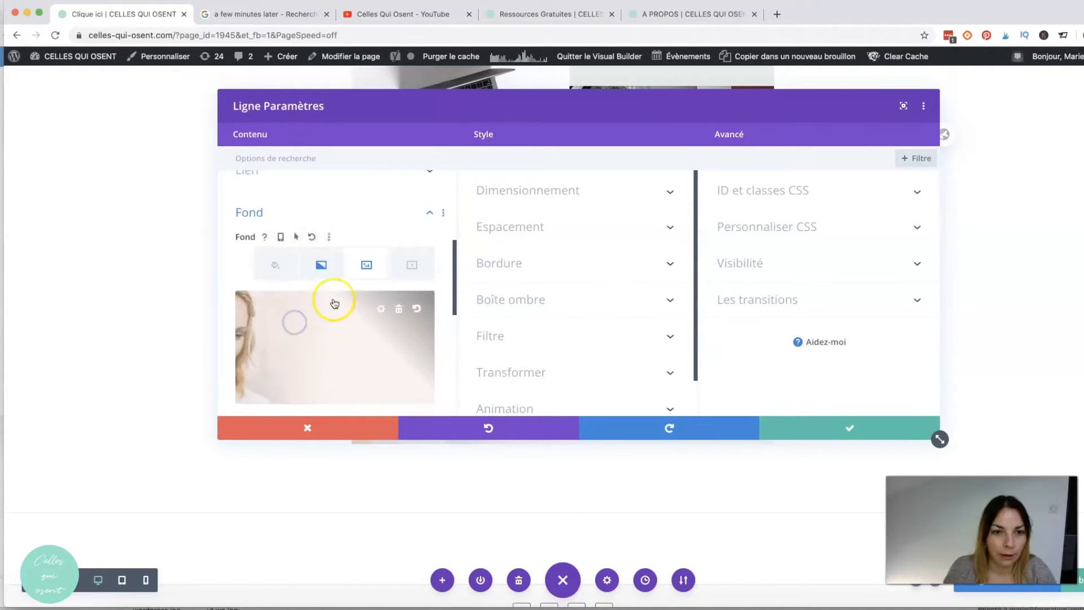
pyautogui.click(314, 345)
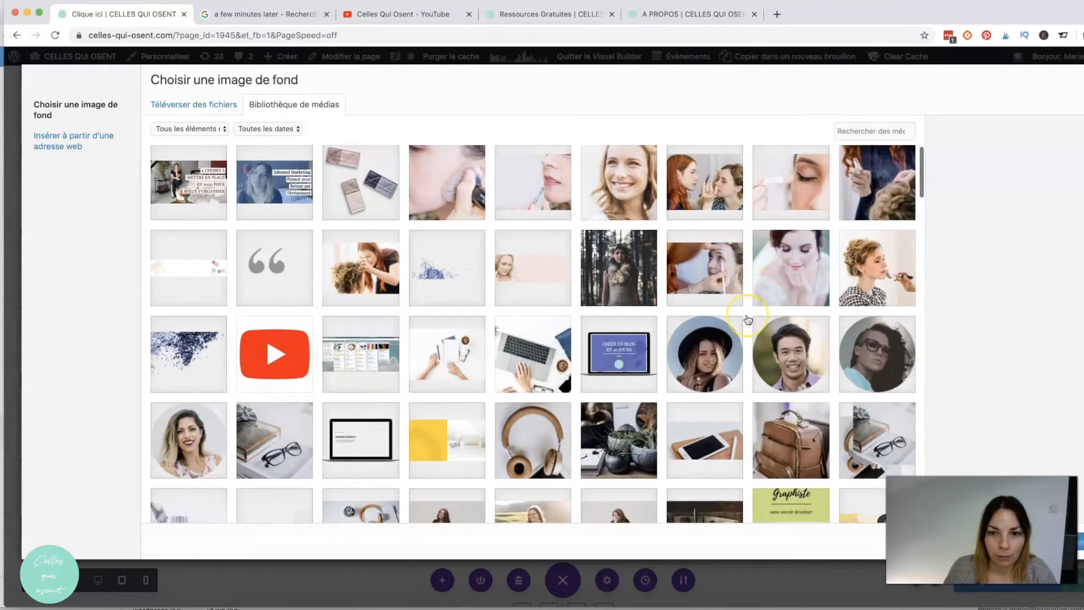
pyautogui.scroll(-2, 748, 320)
pyautogui.scroll(-1, 780, 260)
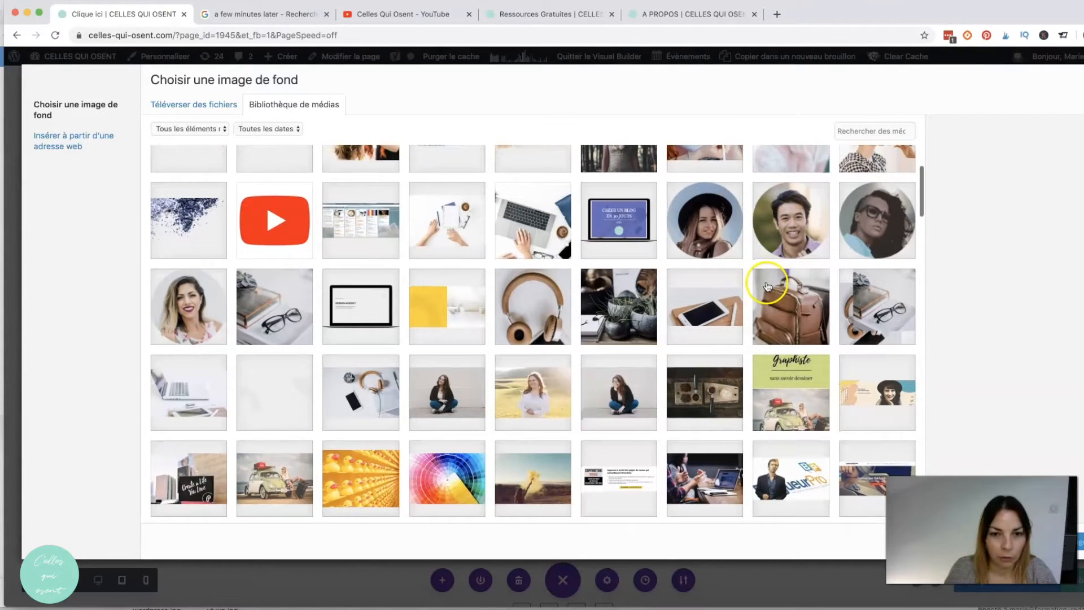
pyautogui.click(542, 392)
pyautogui.scroll(-3, 902, 417)
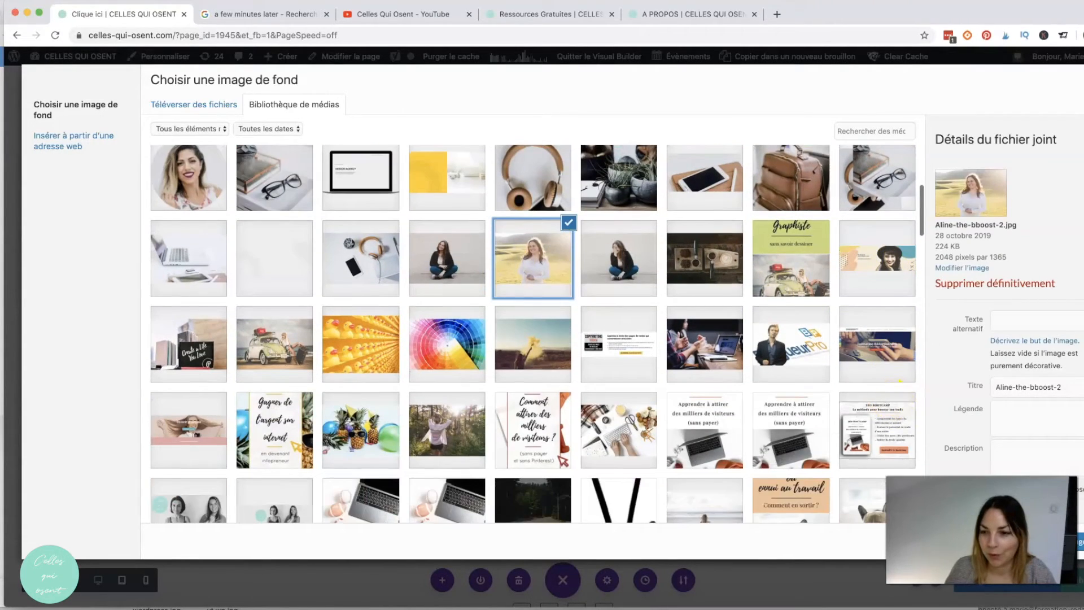
pyautogui.click(1069, 542)
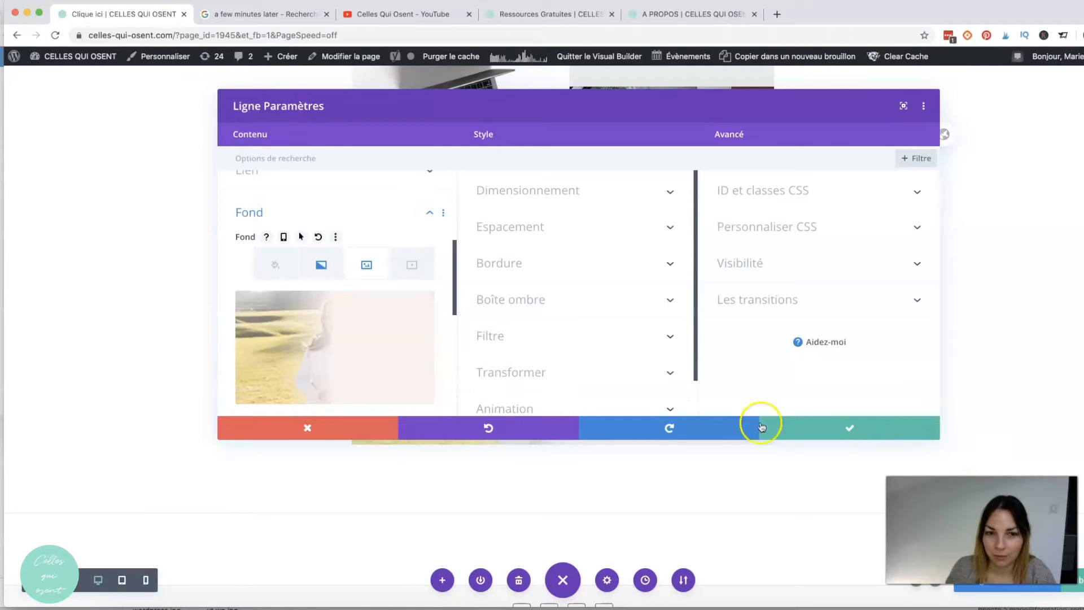
pyautogui.click(322, 275)
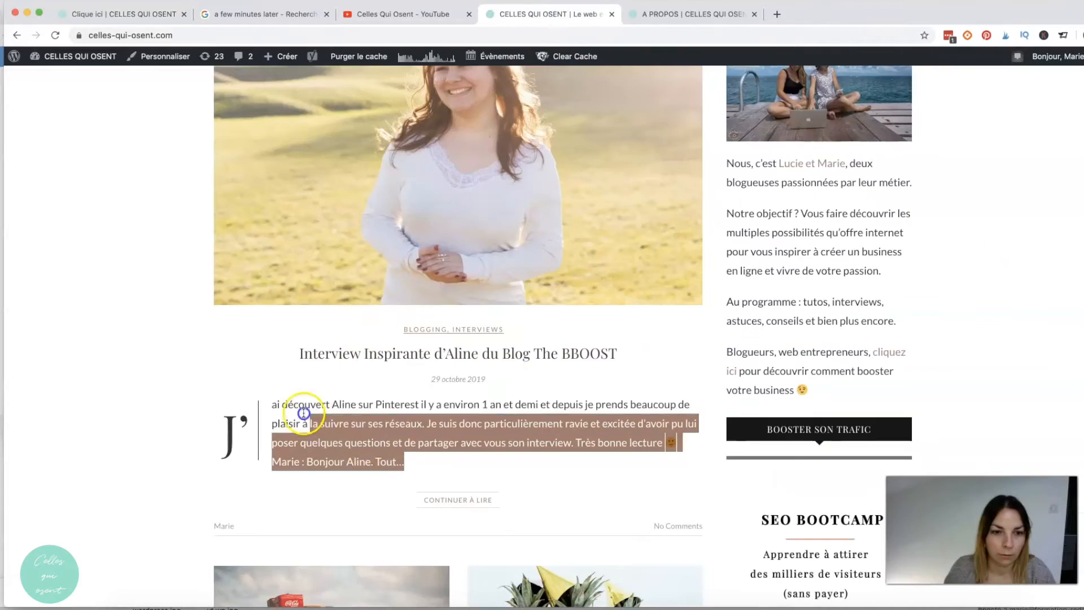
# - Replace the interview text module's lorem ipsum with the article excerpt starting "J'ai découvert", copied from the blog homepage, and save the module
pyautogui.moveTo(305, 409); pyautogui.dragTo(267, 400)
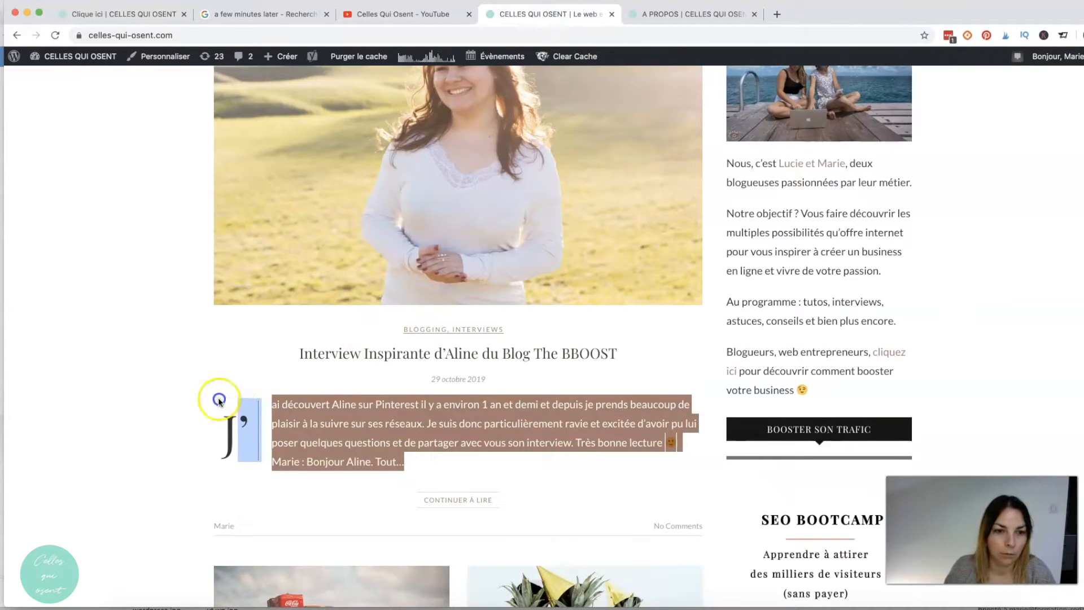
pyautogui.click(122, 14)
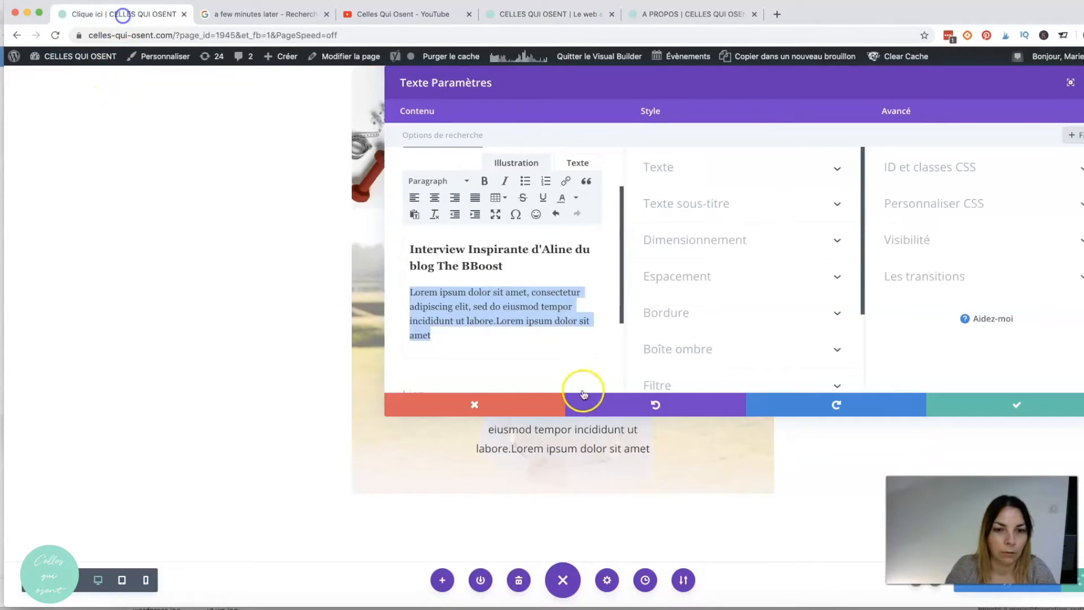
pyautogui.click(439, 334)
pyautogui.hotkey('ctrl', 'v')
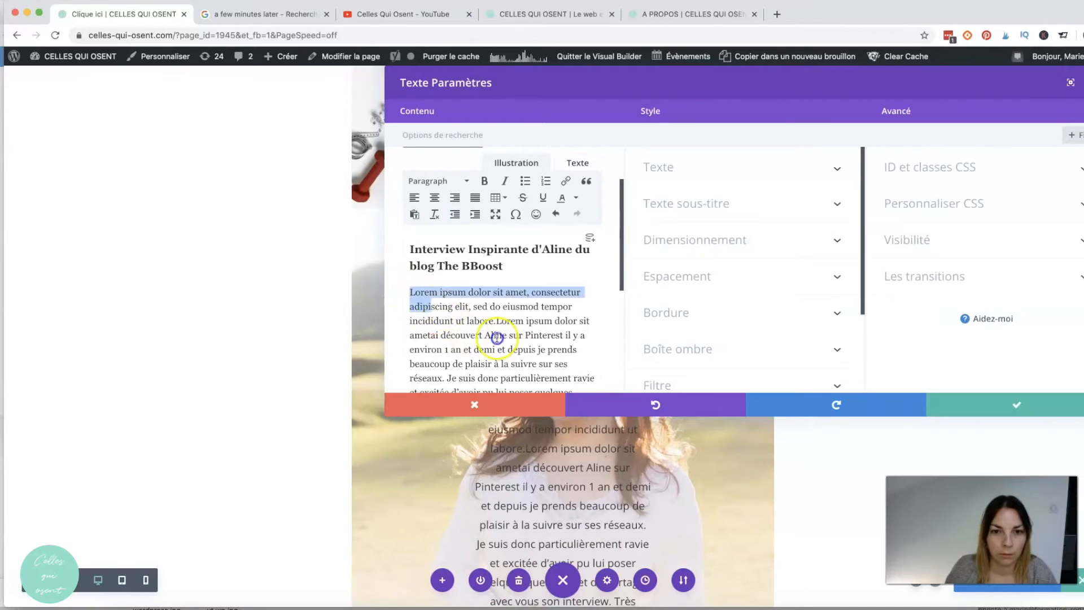
pyautogui.moveTo(446, 309); pyautogui.dragTo(620, 412)
pyautogui.click(538, 250)
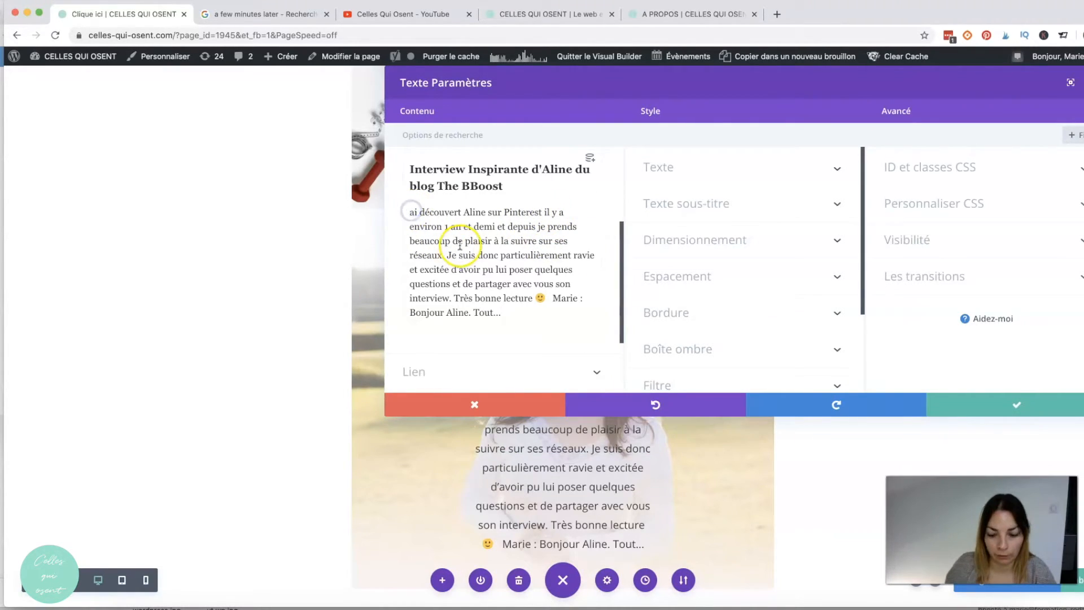
pyautogui.click(1003, 407)
pyautogui.scroll(-3, 699, 410)
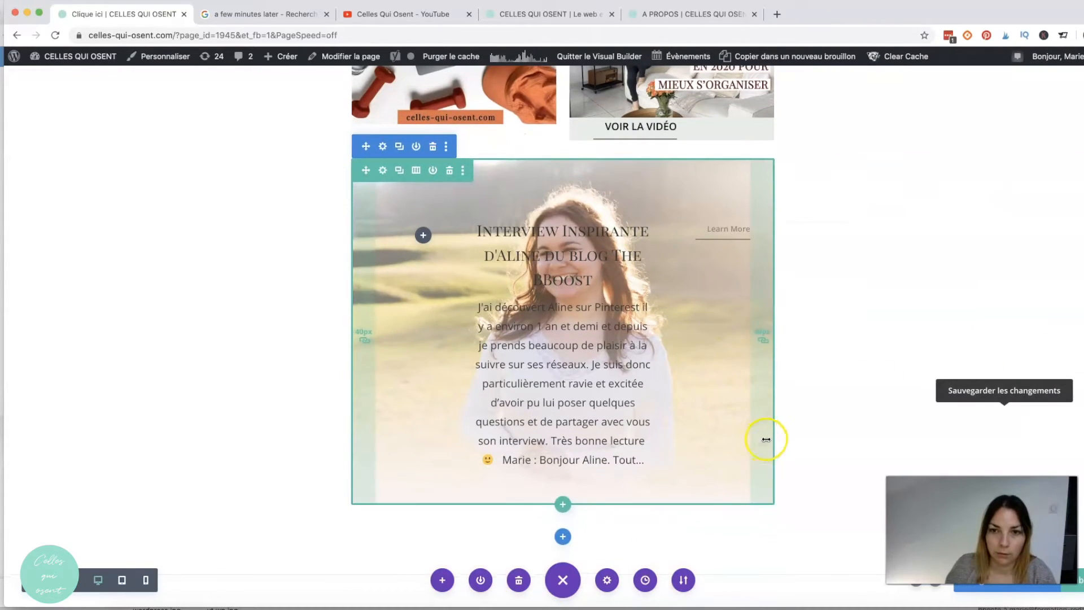
# - Open the settings of the interview row's "Learn More" button and fetch its target by opening the The BBOOST interview article from the blog homepage
pyautogui.moveTo(736, 229)
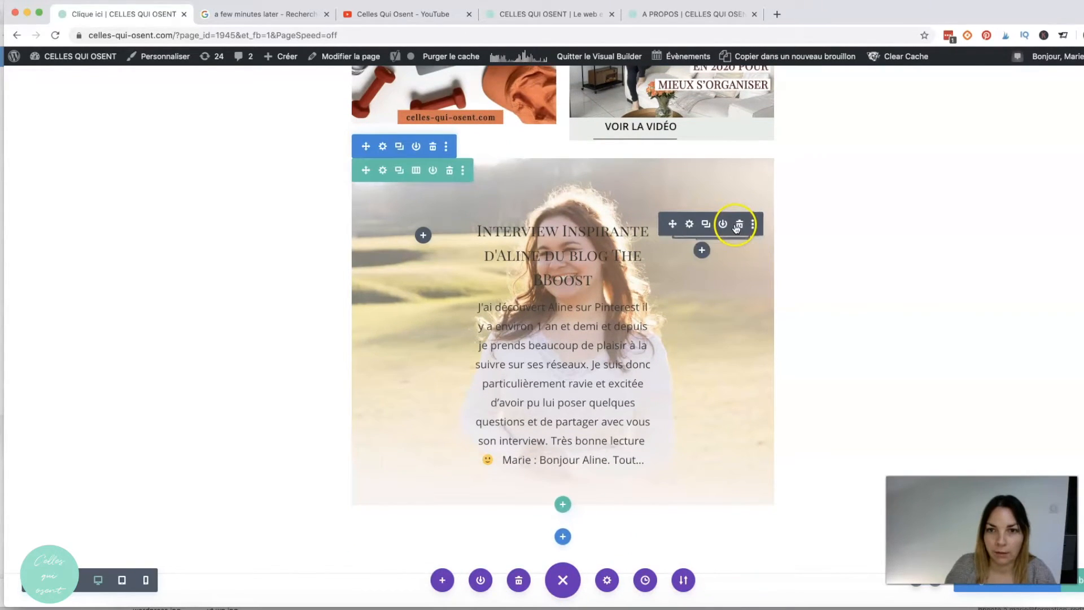
pyautogui.click(691, 225)
pyautogui.click(537, 14)
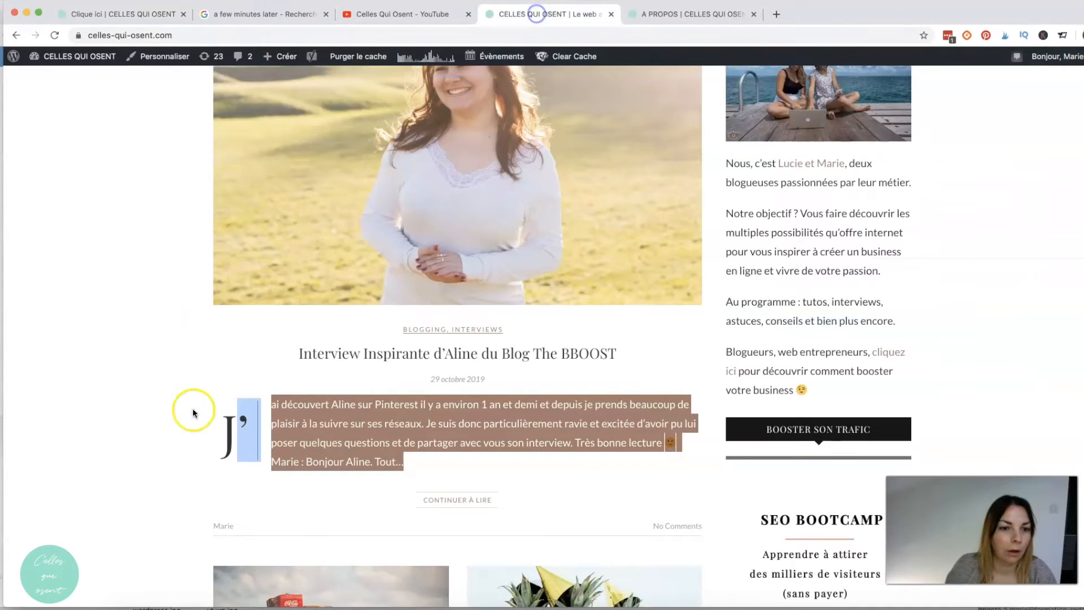
pyautogui.click(363, 355)
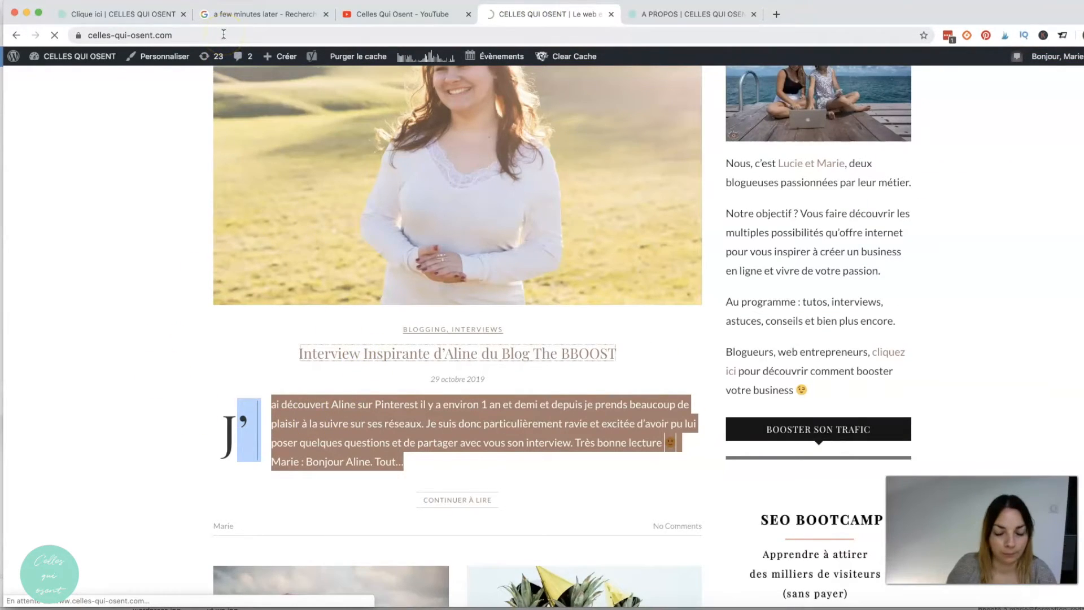
pyautogui.press('super+1')
# - Review the whole page in desktop view, from the SEO Bootcamp and video blocks through the interview row to the À Propos section
pyautogui.scroll(-5, 847, 251)
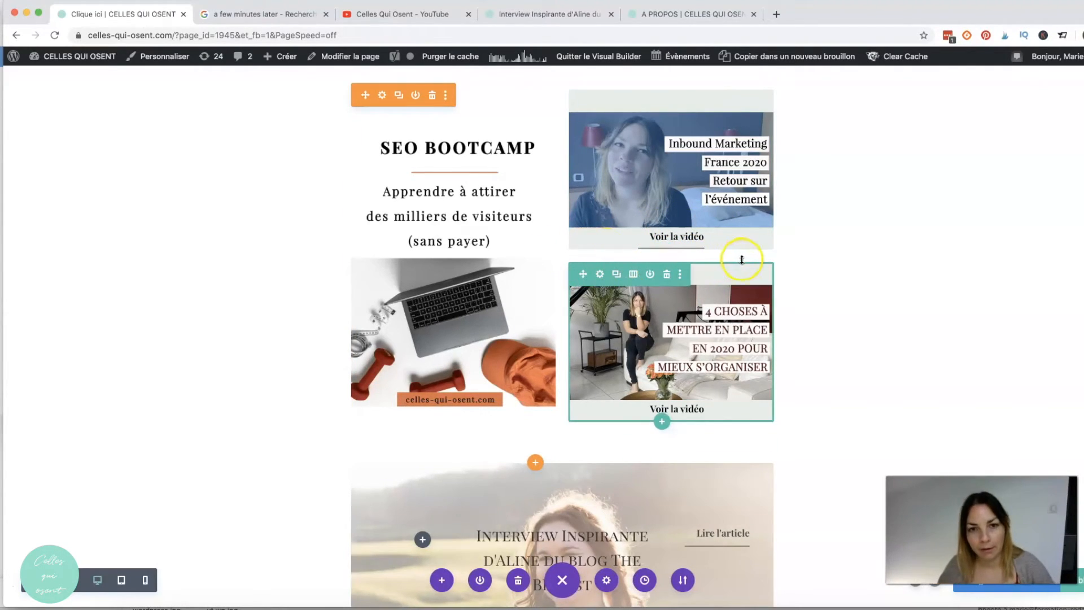
pyautogui.scroll(-5, 754, 265)
pyautogui.scroll(-3, 762, 268)
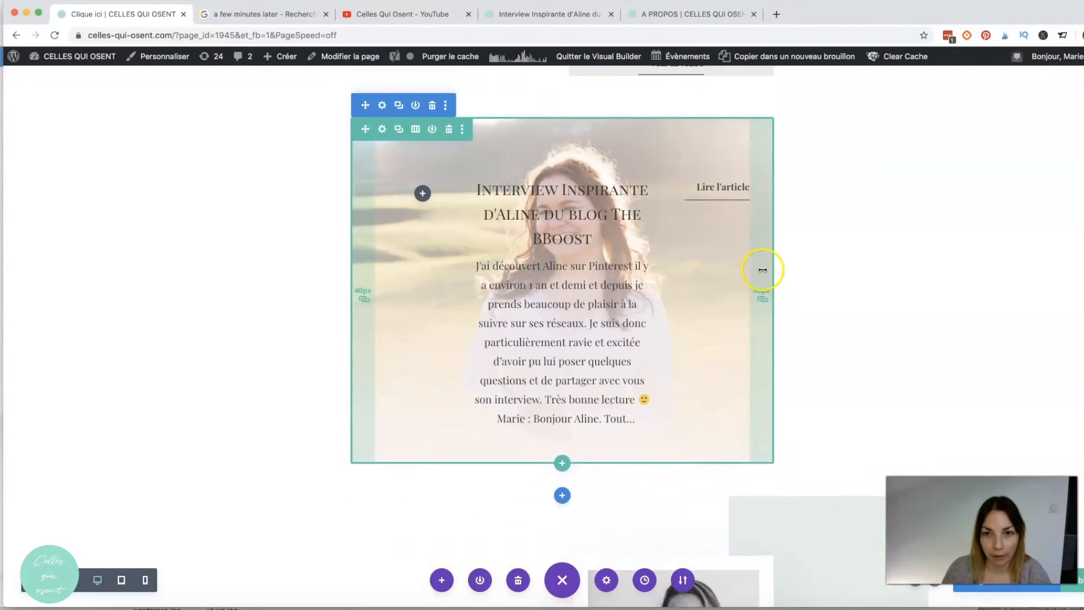
pyautogui.scroll(-4, 822, 268)
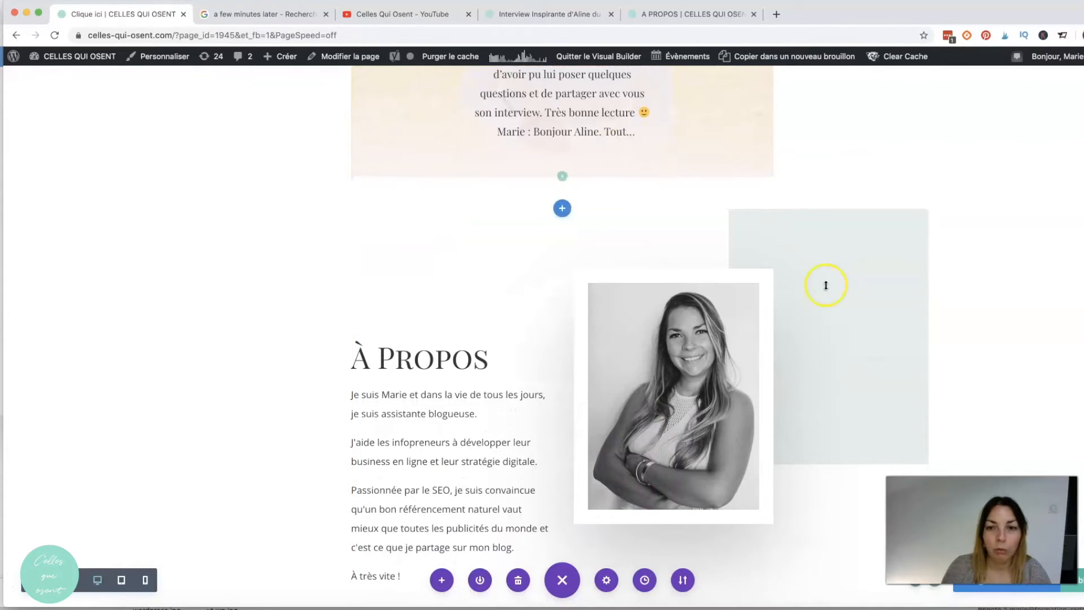
pyautogui.scroll(15, 806, 364)
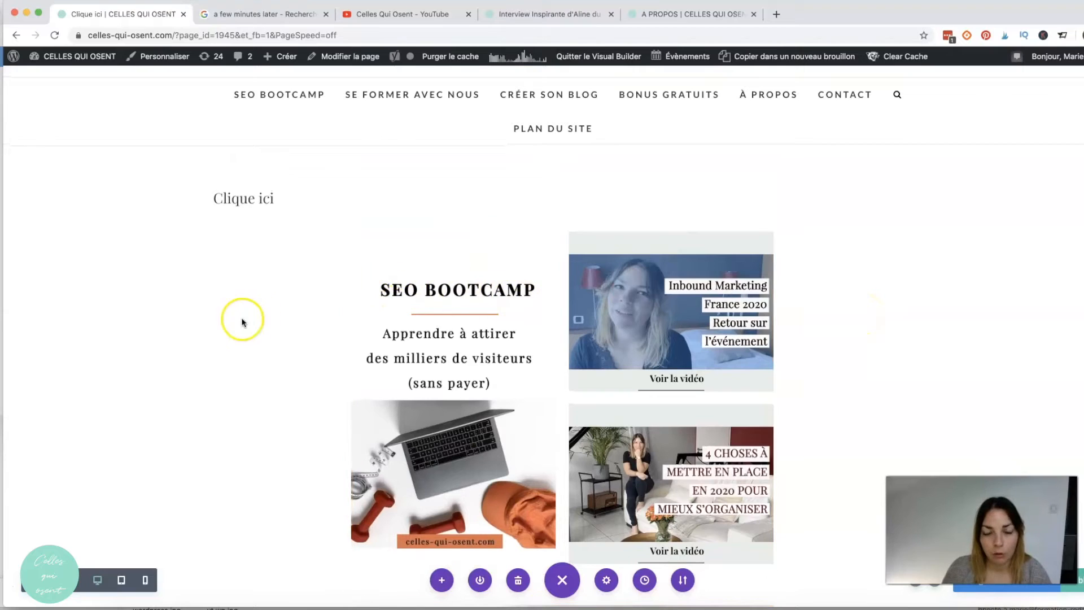
pyautogui.scroll(-3, 485, 300)
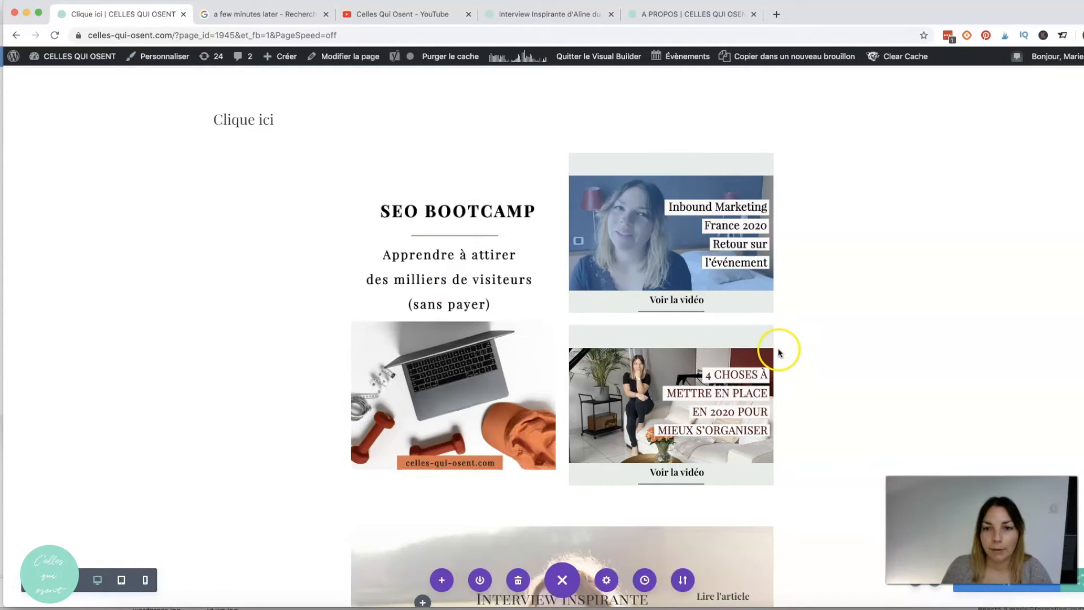
pyautogui.scroll(-2, 875, 312)
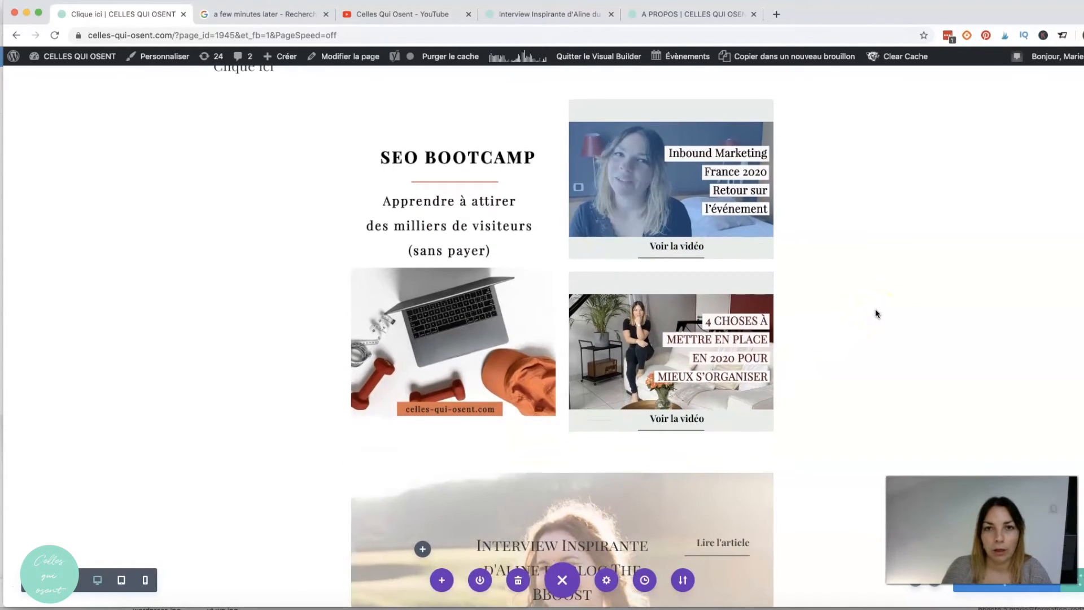
pyautogui.scroll(-6, 876, 309)
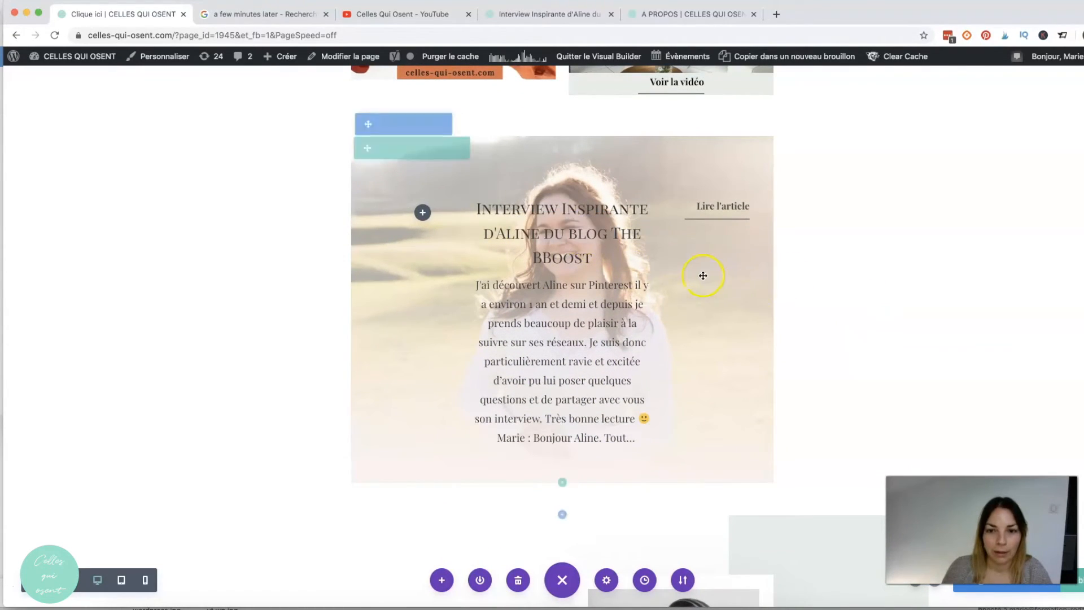
pyautogui.scroll(-9, 702, 273)
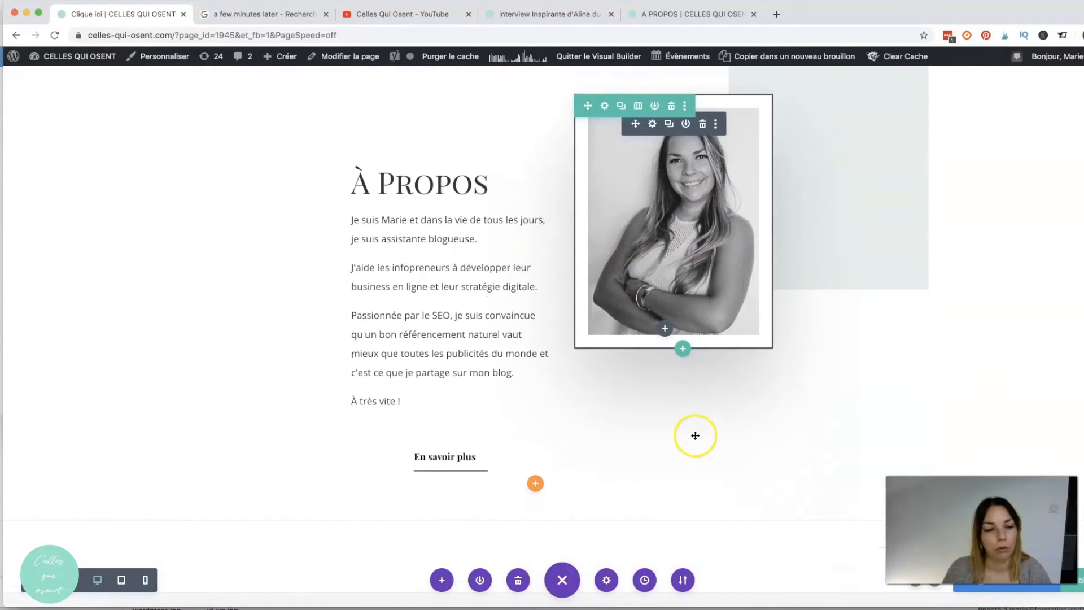
pyautogui.scroll(-1, 734, 423)
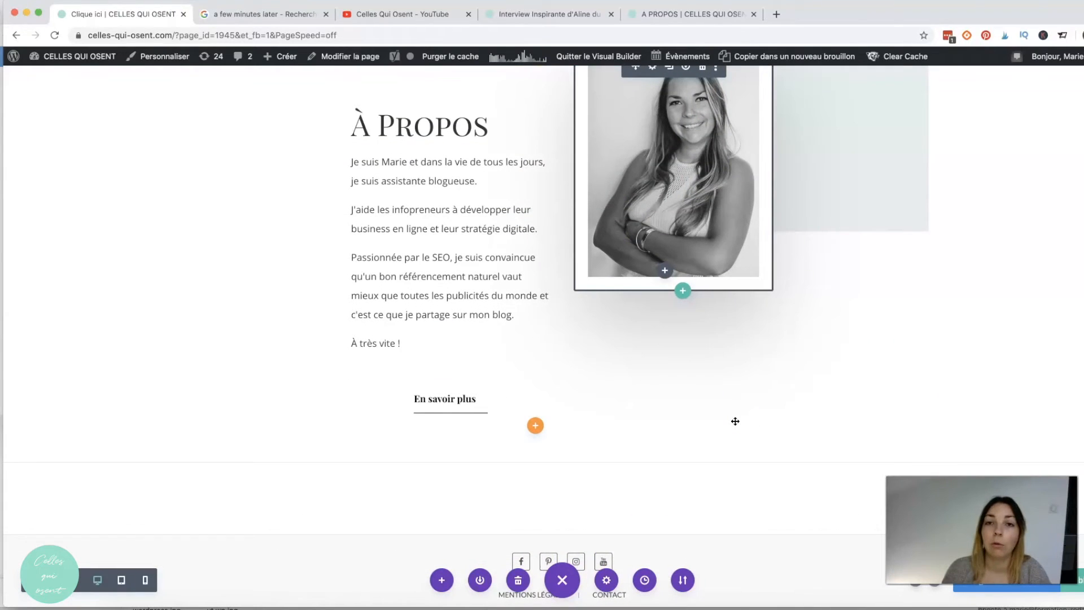
pyautogui.scroll(15, 725, 420)
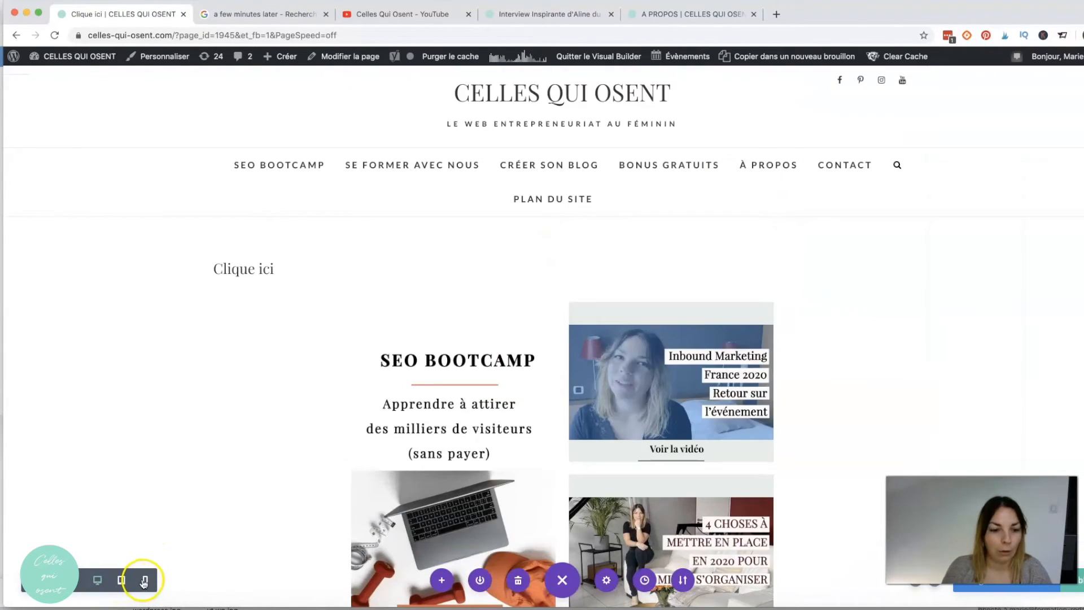
# - Preview the page's upper part in phone view, and return to desktop view
pyautogui.click(146, 581)
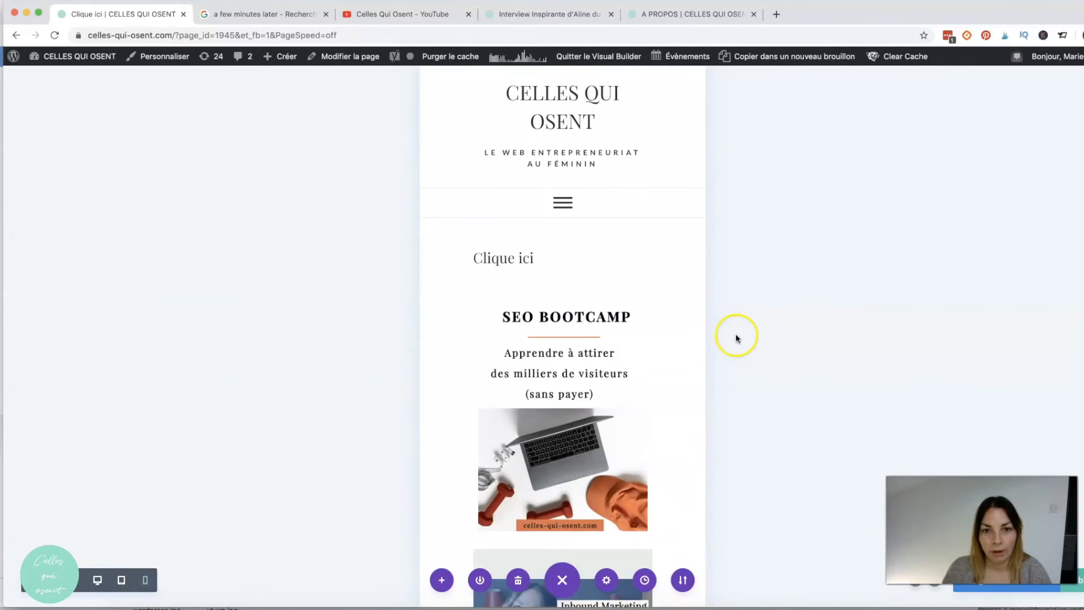
pyautogui.scroll(-2, 577, 376)
pyautogui.scroll(1, 542, 329)
pyautogui.scroll(-1, 543, 324)
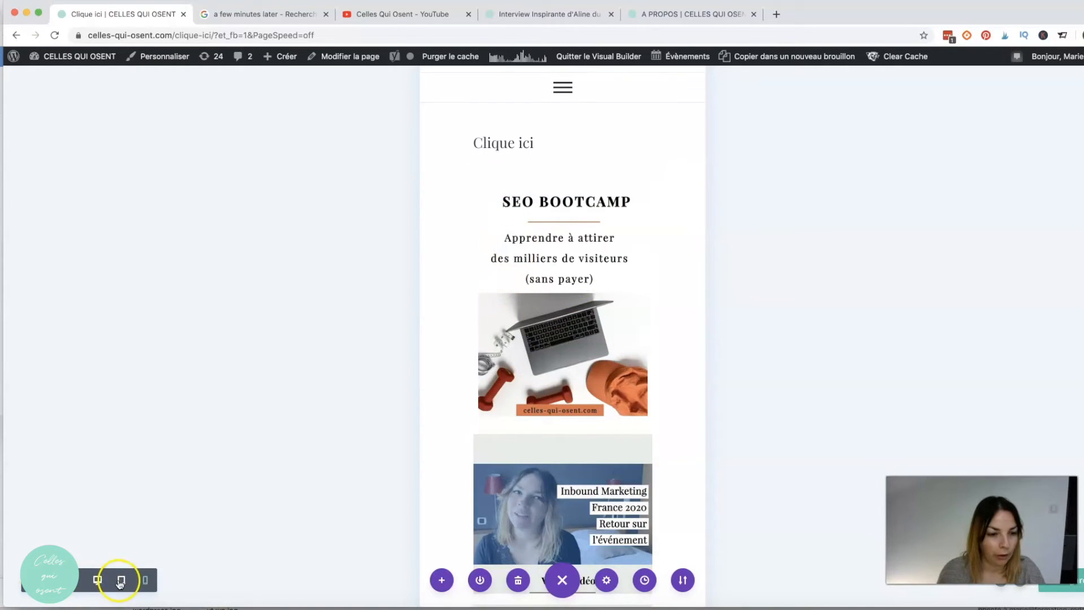
pyautogui.click(95, 580)
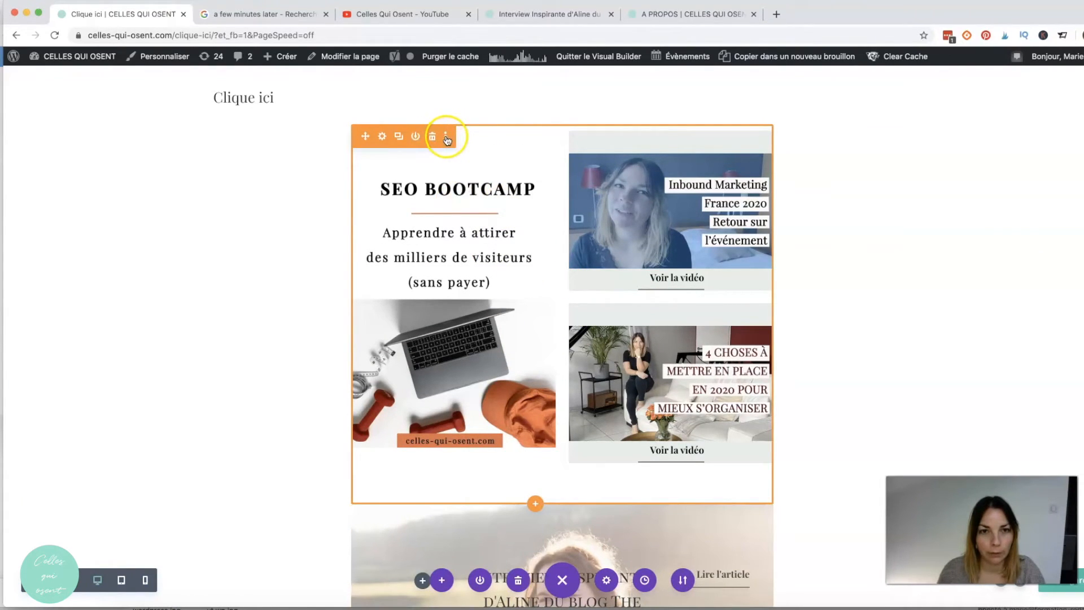
# - Remove the SEO Bootcamp background image from column 1 of the first section and save the section settings
pyautogui.click(382, 137)
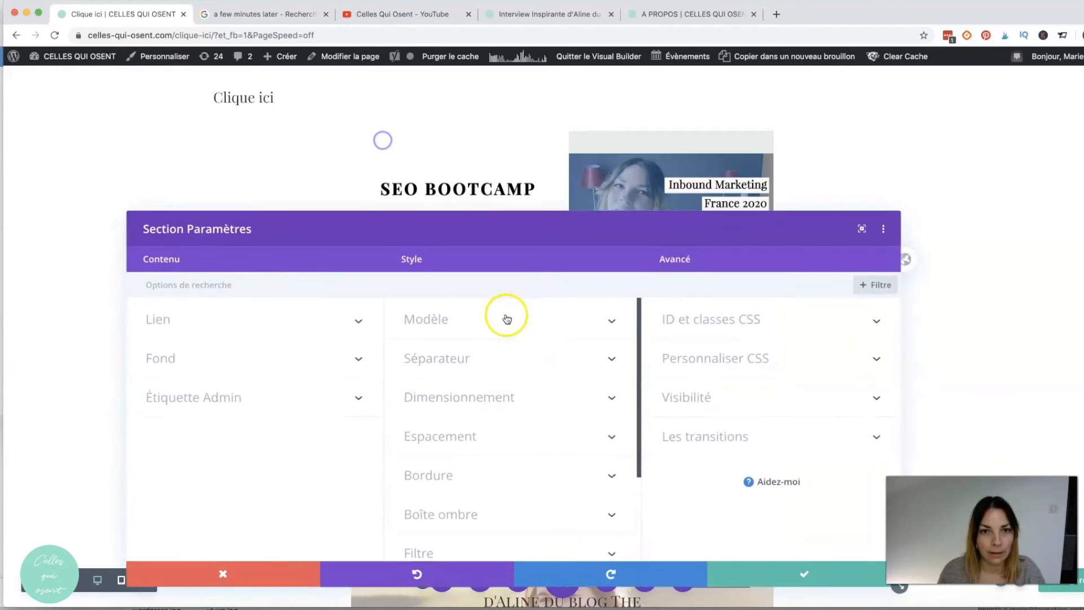
pyautogui.click(251, 361)
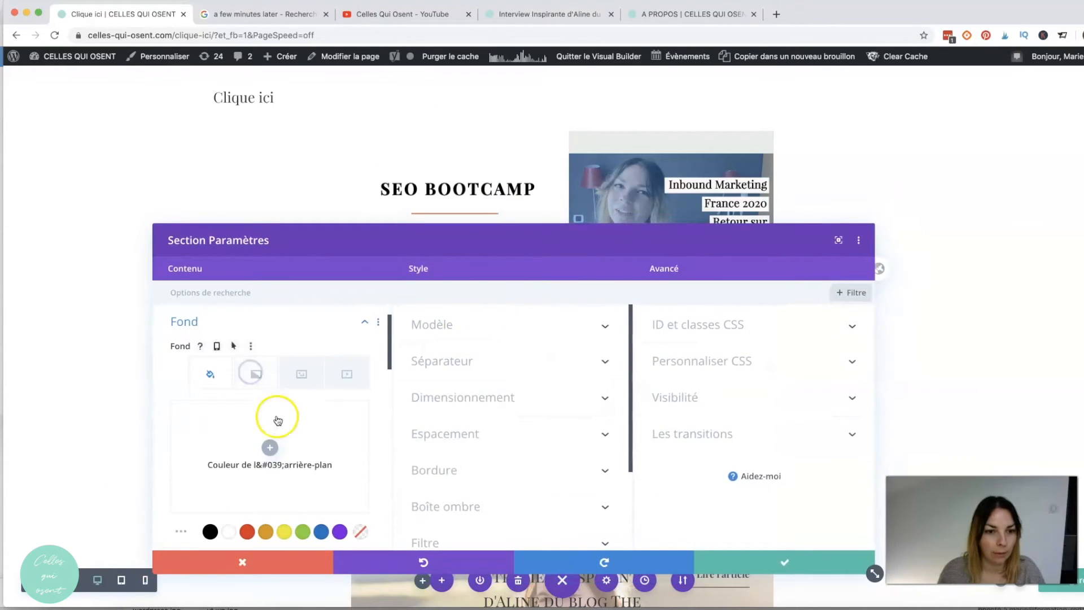
pyautogui.click(301, 374)
pyautogui.scroll(-3, 316, 406)
pyautogui.scroll(-8, 305, 390)
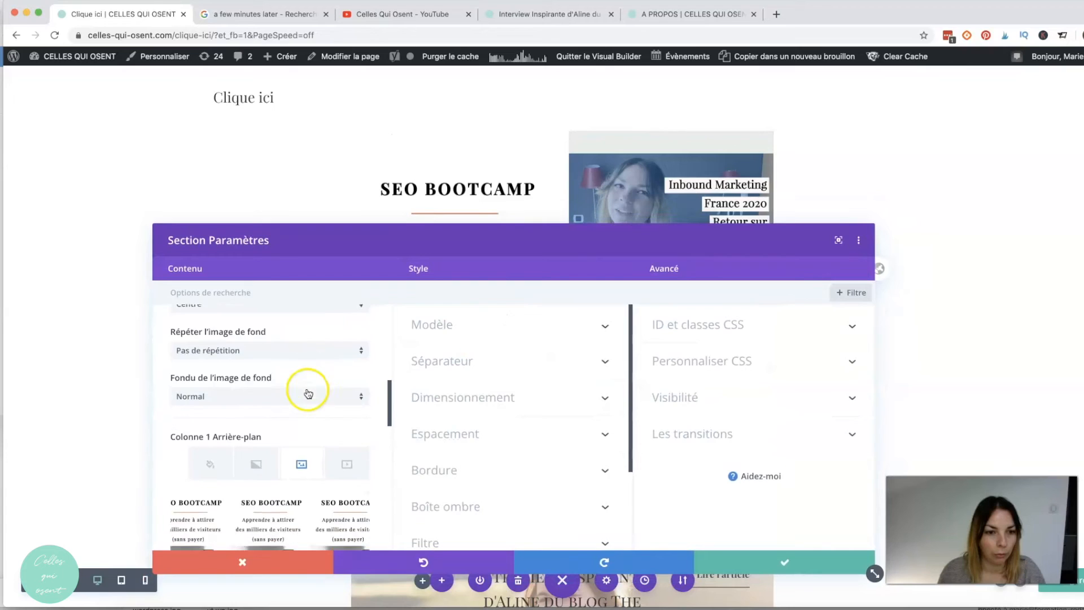
pyautogui.scroll(-2, 302, 457)
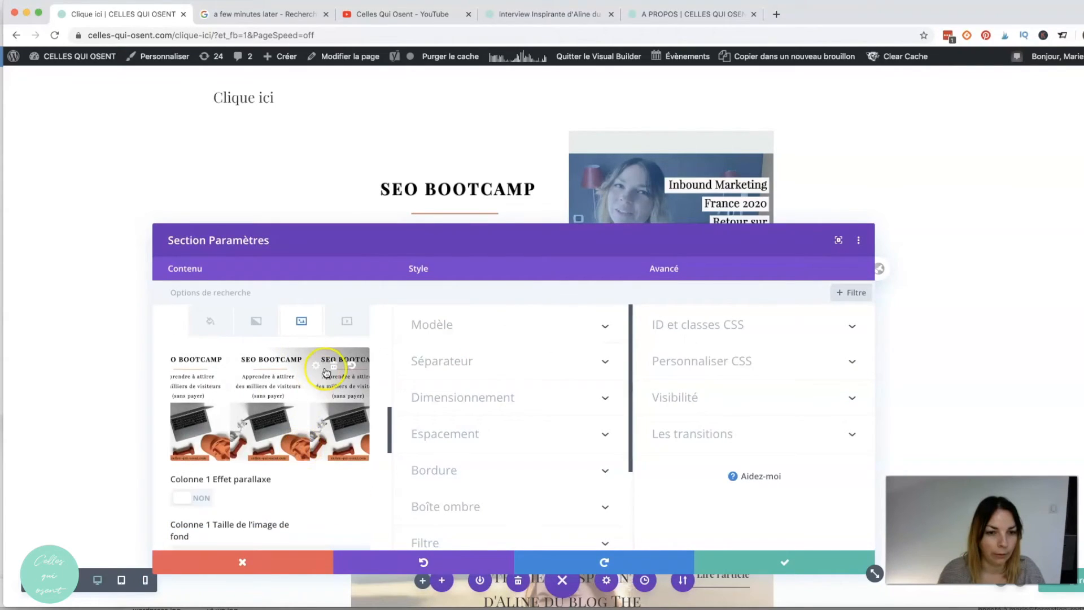
pyautogui.click(334, 367)
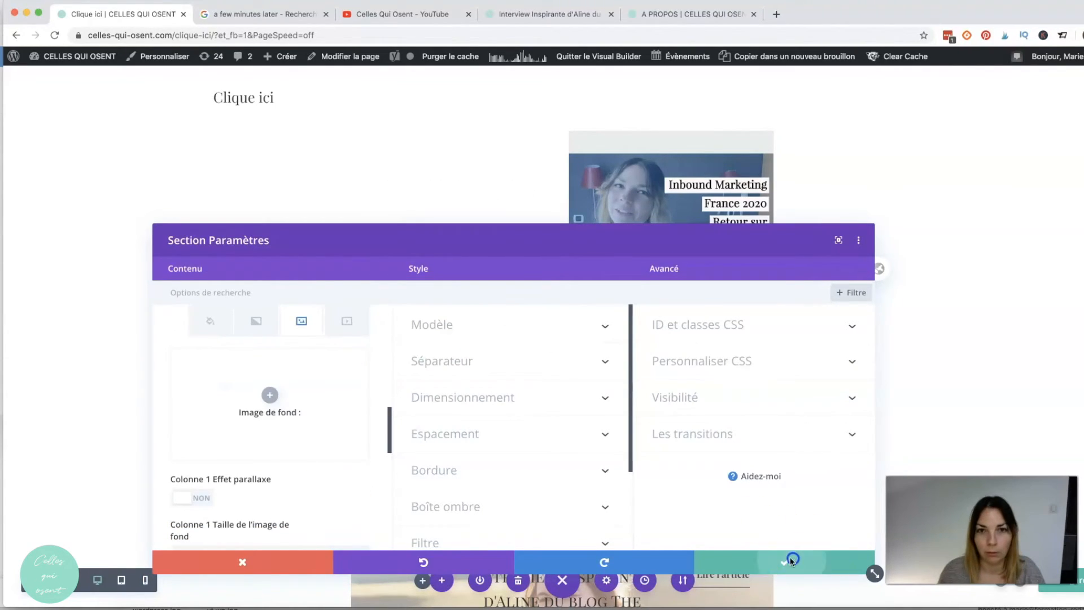
pyautogui.click(791, 562)
# - Review the page in phone view from the video blocks to the footer, and exit the Visual Builder
pyautogui.click(149, 585)
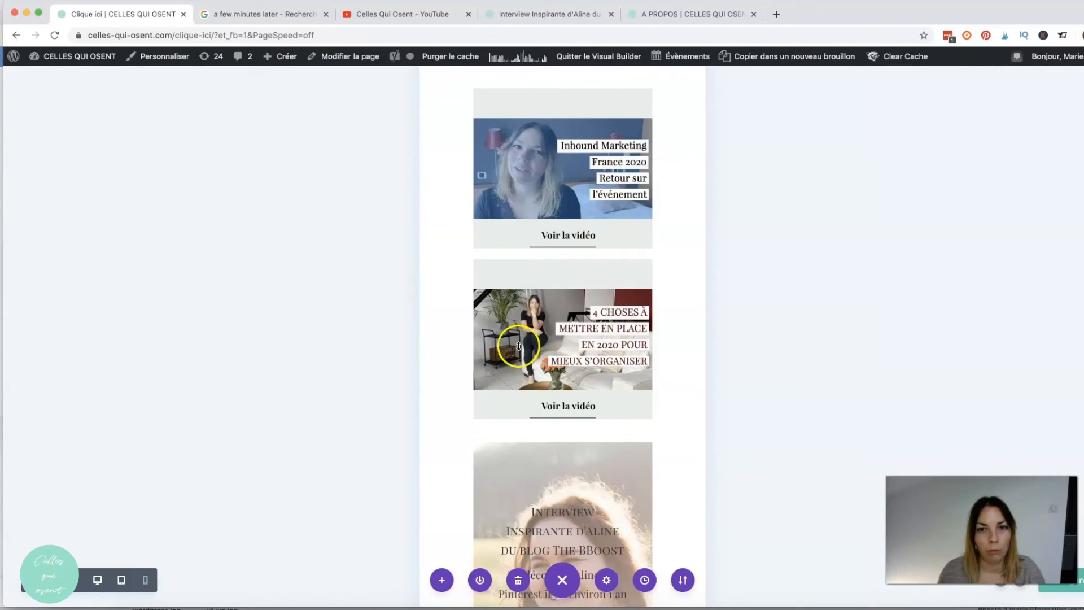
pyautogui.scroll(3, 774, 372)
pyautogui.scroll(-2, 939, 395)
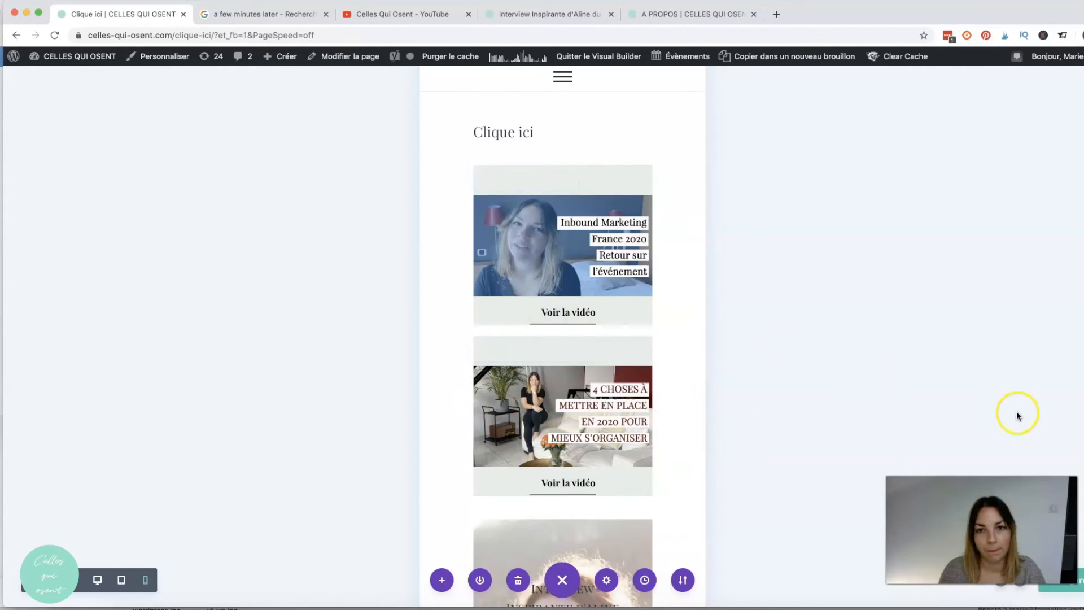
pyautogui.scroll(-2, 873, 372)
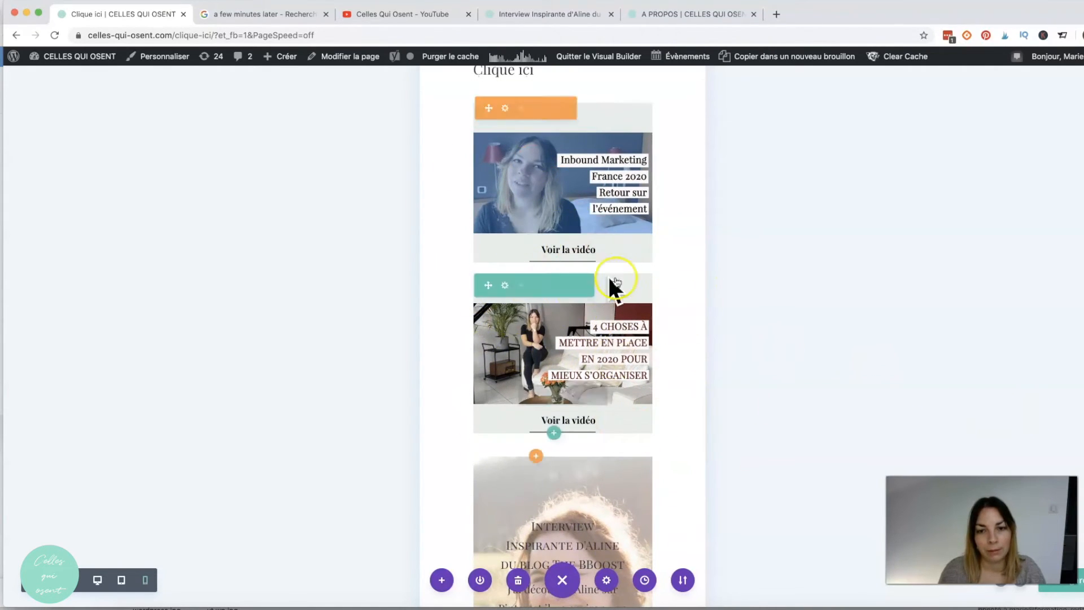
pyautogui.scroll(-6, 577, 290)
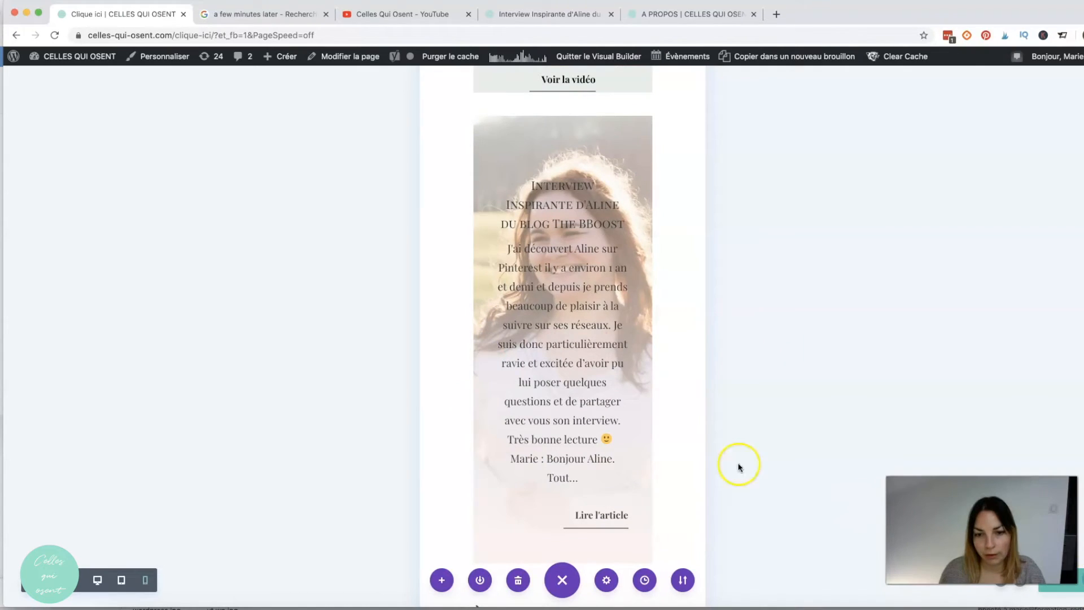
pyautogui.scroll(-10, 858, 508)
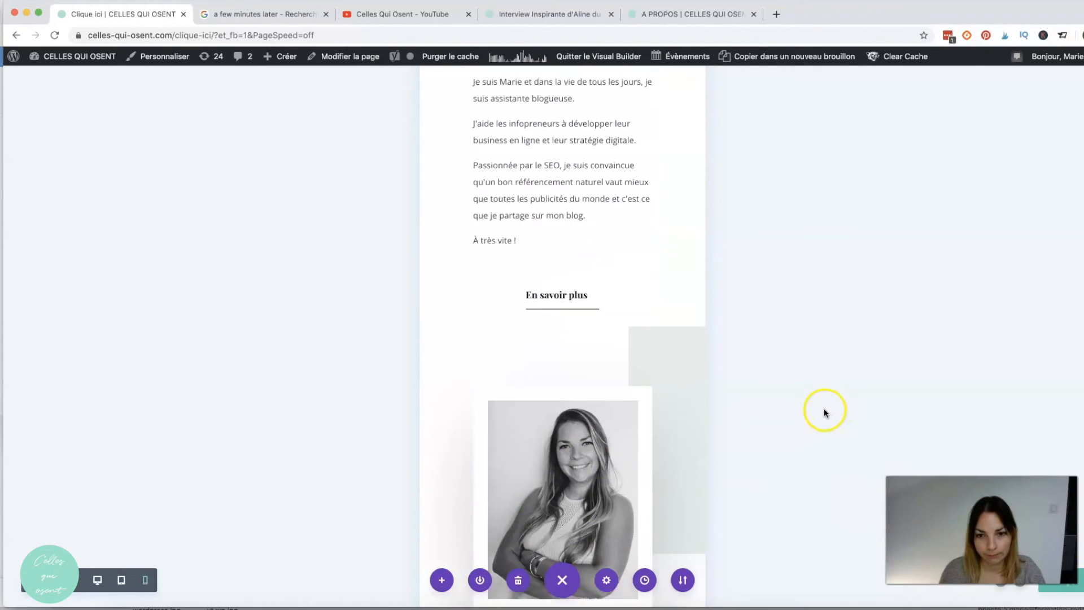
pyautogui.scroll(-4, 824, 412)
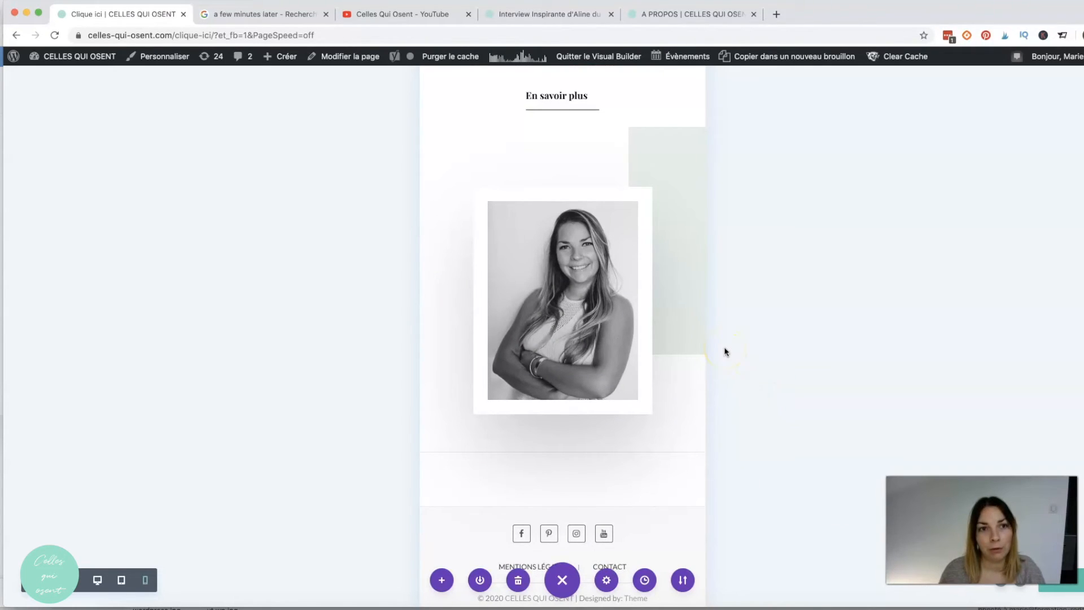
pyautogui.scroll(15, 777, 324)
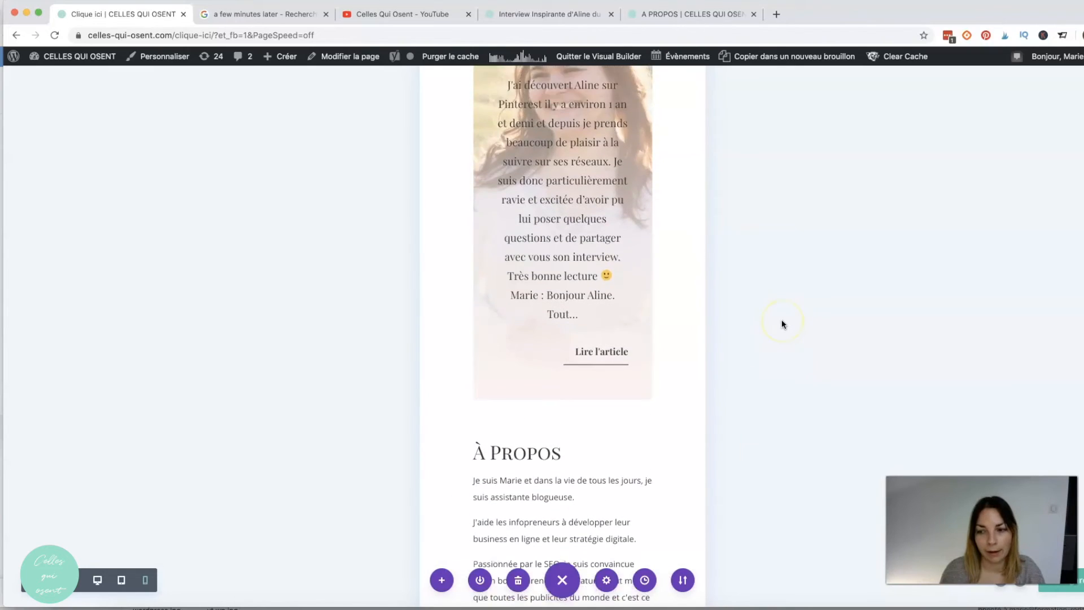
pyautogui.click(593, 56)
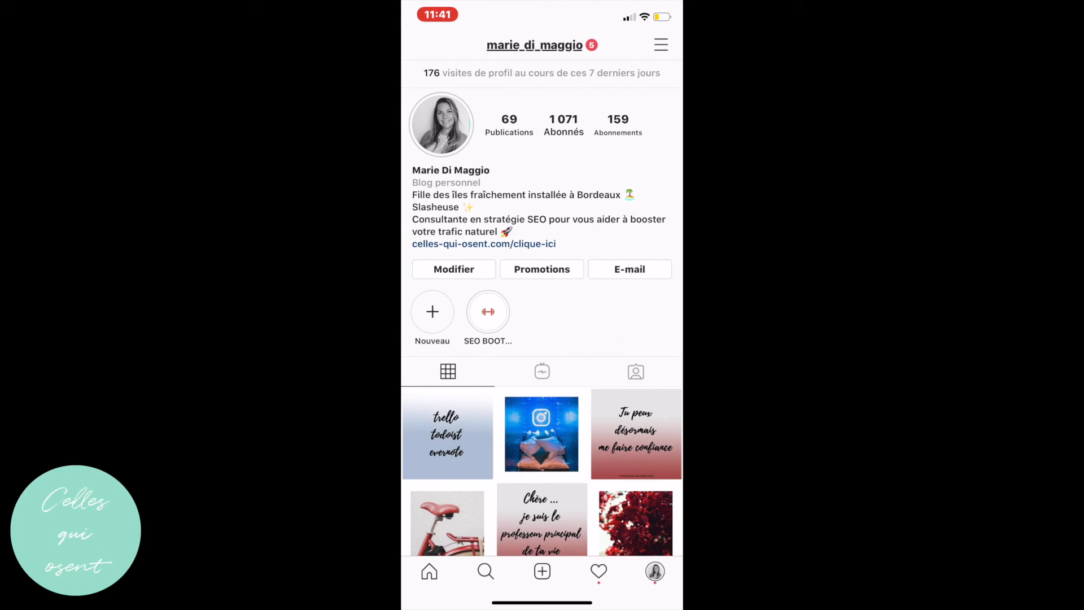
# - Open the celles-qui-osent.com/clique-ici link from the Instagram profile, look through the page, and open its Inbound Marketing France 2020 video
pyautogui.click(484, 244)
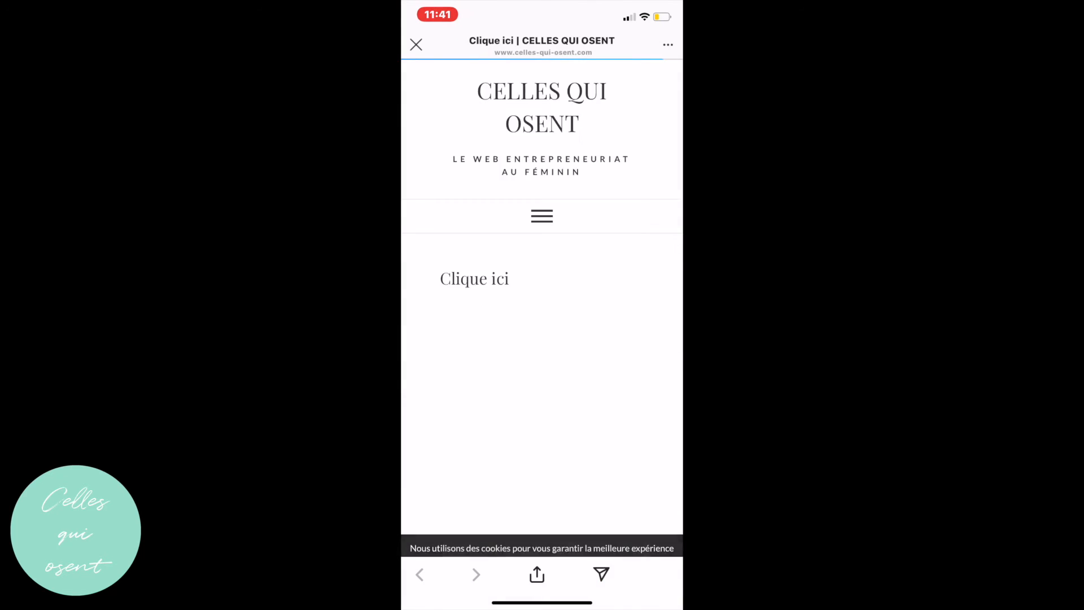
pyautogui.scroll(-5, 543, 339)
pyautogui.scroll(1, 542, 338)
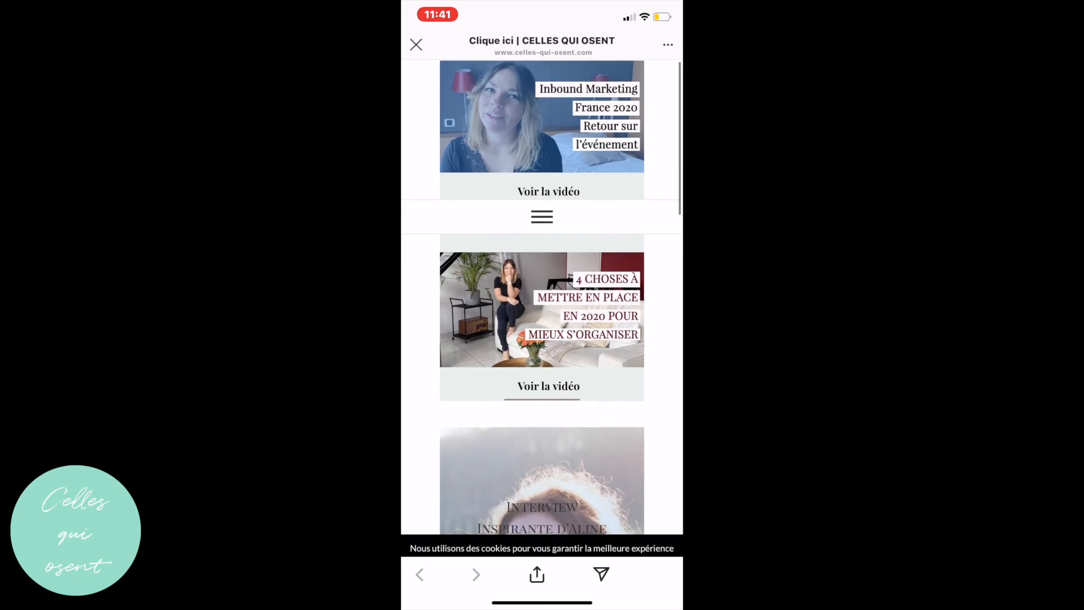
pyautogui.scroll(1, 542, 297)
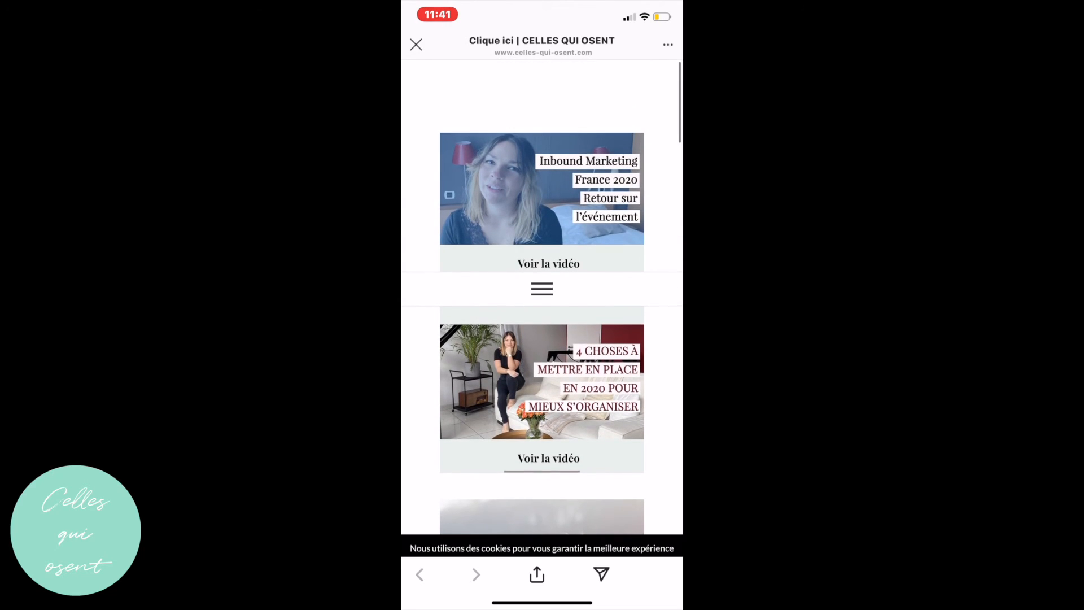
pyautogui.scroll(-10, 542, 297)
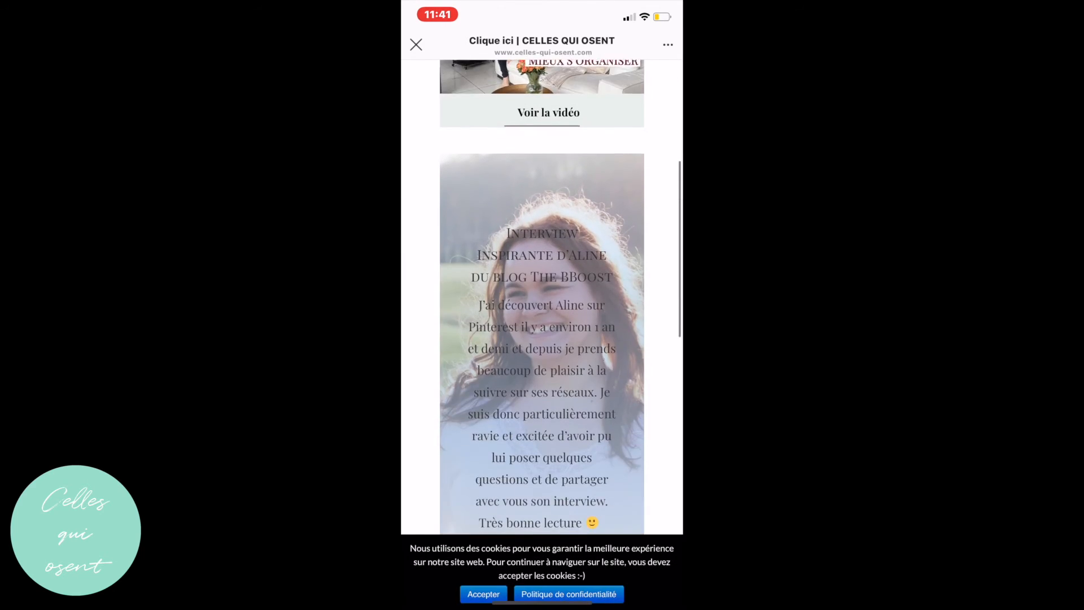
pyautogui.scroll(-10, 542, 297)
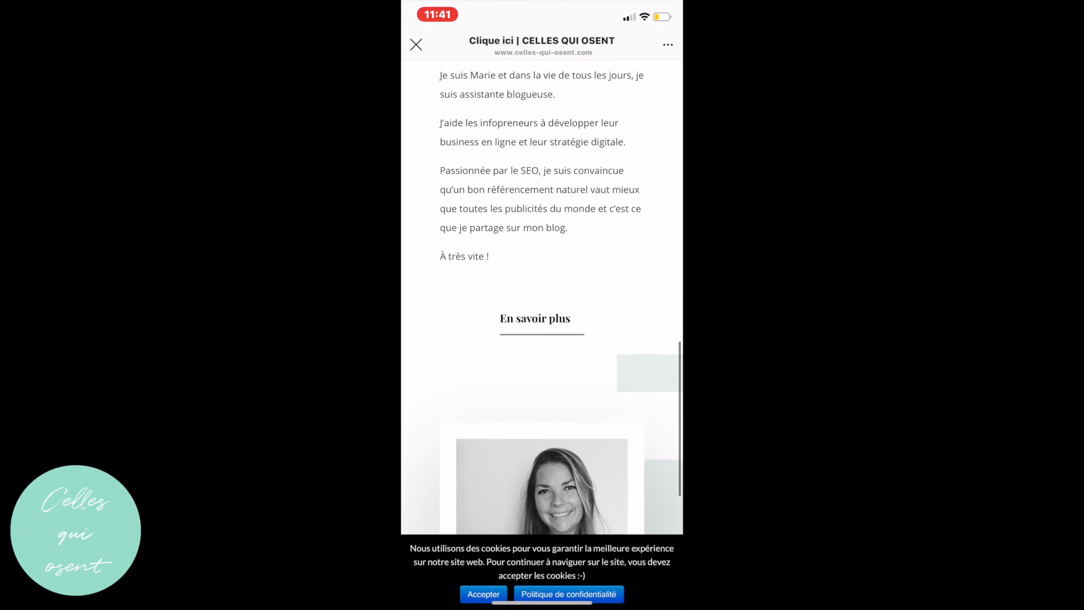
pyautogui.scroll(15, 542, 297)
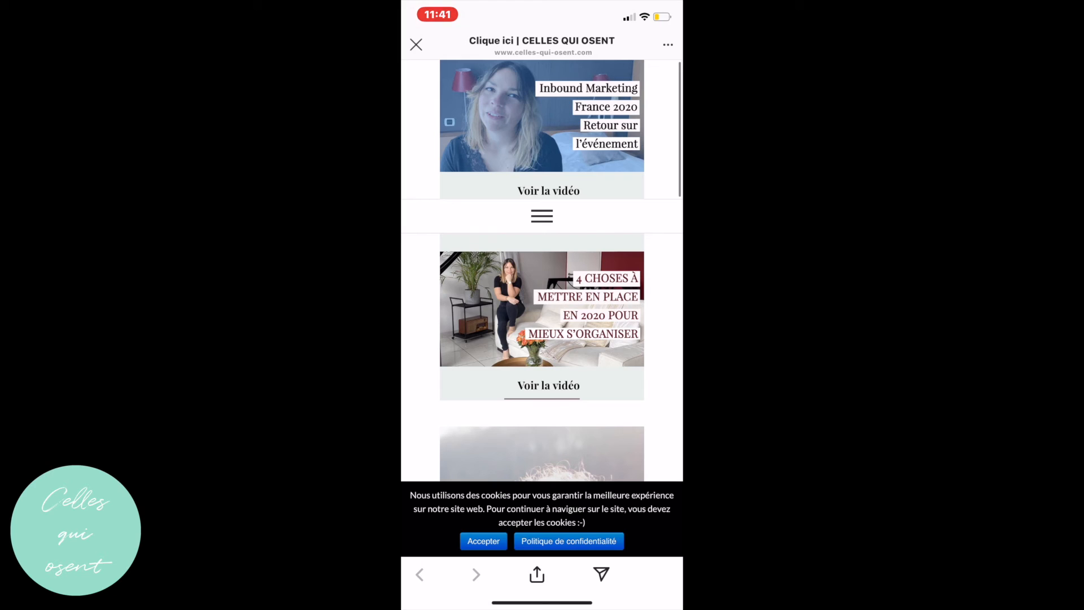
pyautogui.click(548, 191)
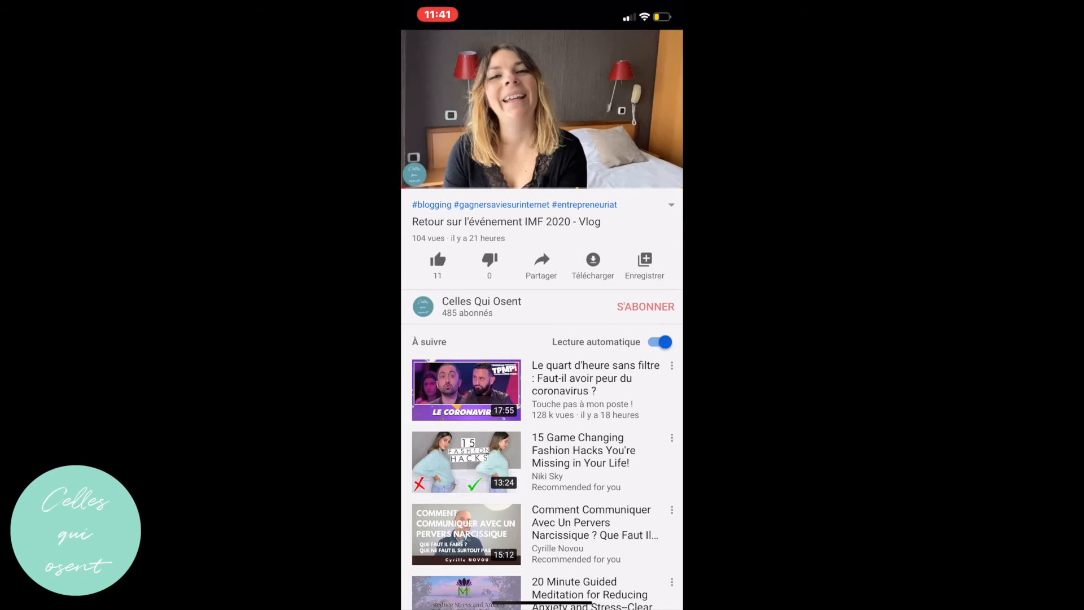